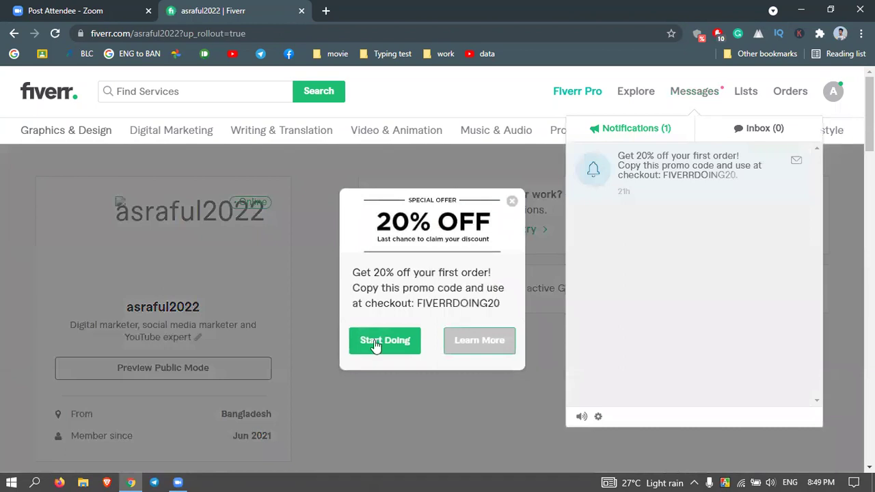
Step: Close the 20% OFF offer and mark the promo notification as read in Messages
click(512, 201)
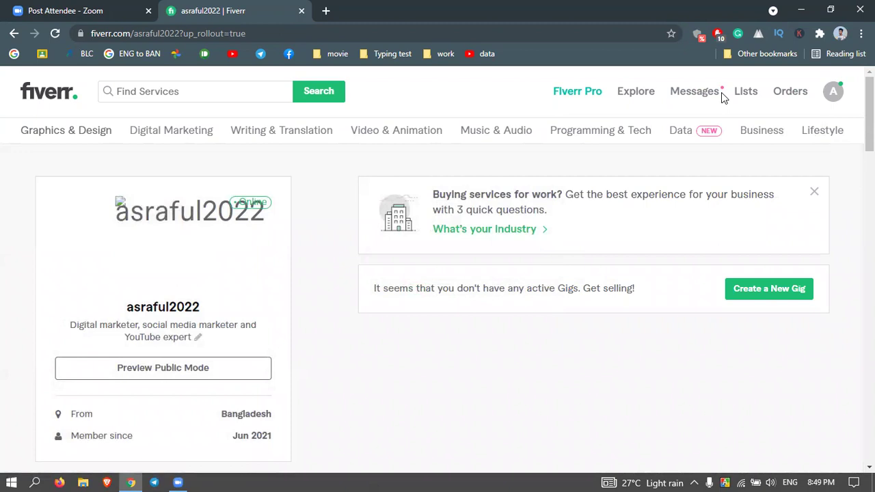
mouse_move(699, 94)
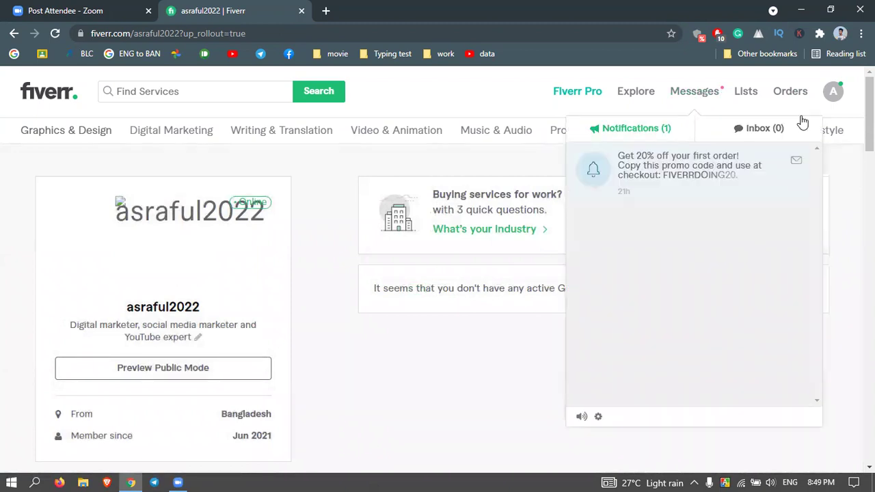
click(796, 160)
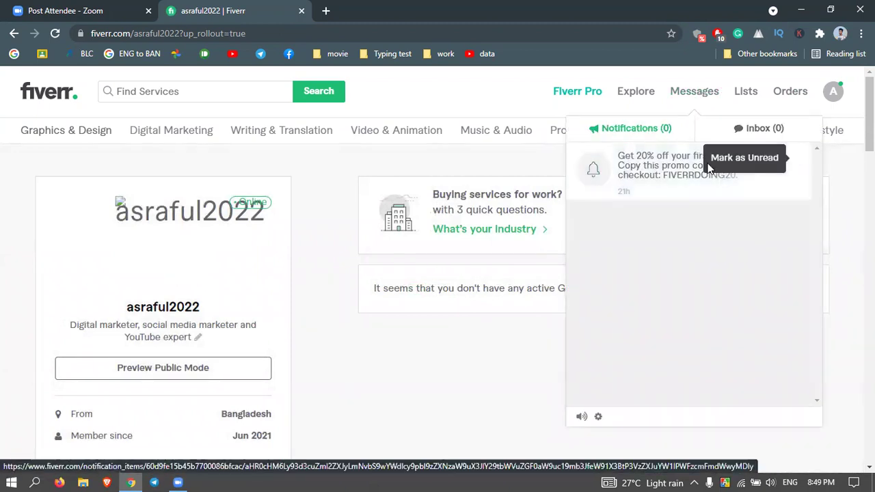
click(747, 132)
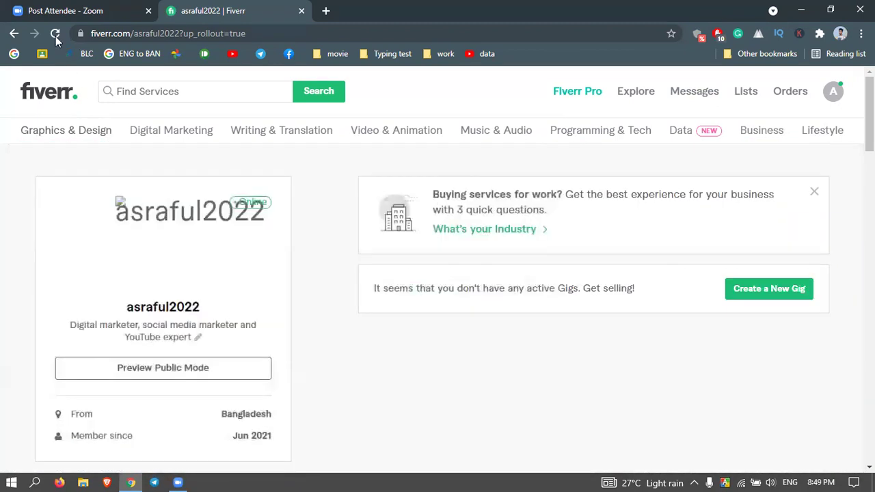
Step: Reload the profile, dismiss the industry survey banner and start a new gig
click(55, 33)
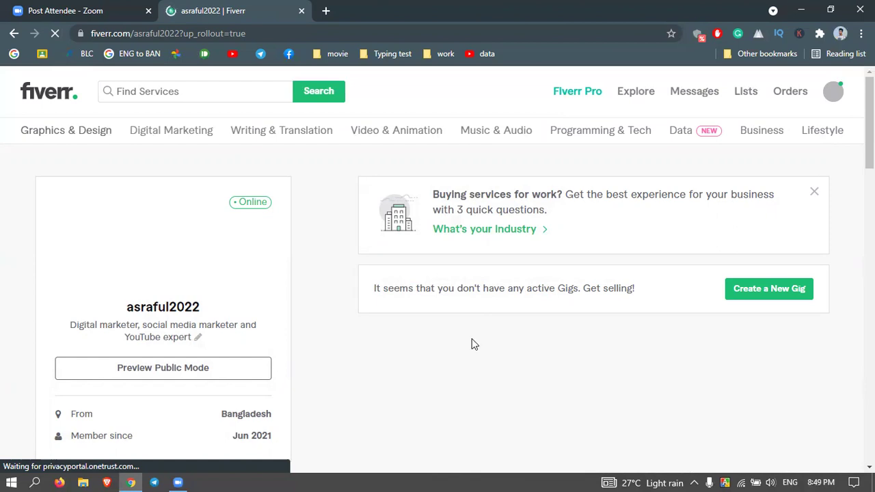
click(815, 193)
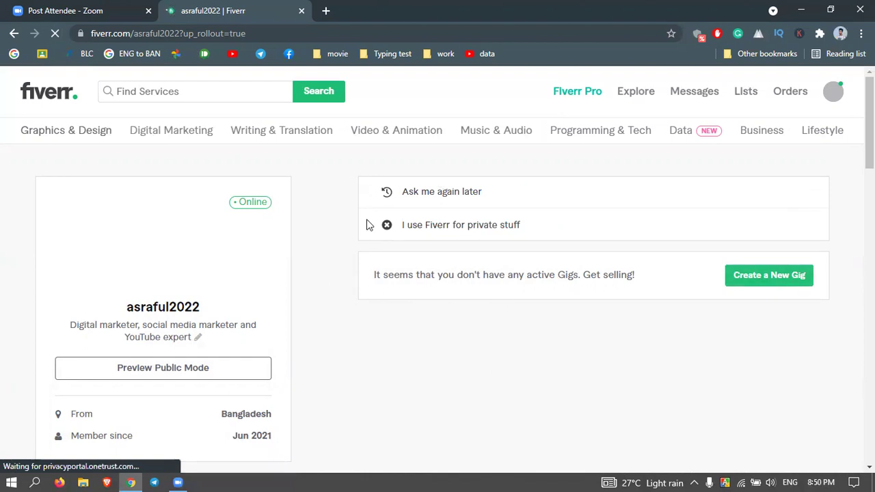
click(751, 277)
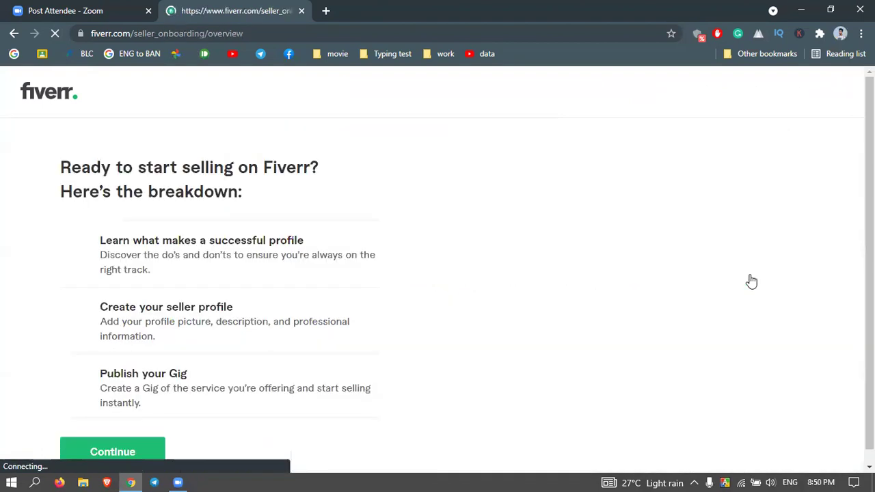
Step: Continue past the selling overview, the do's page and the don'ts page
click(135, 448)
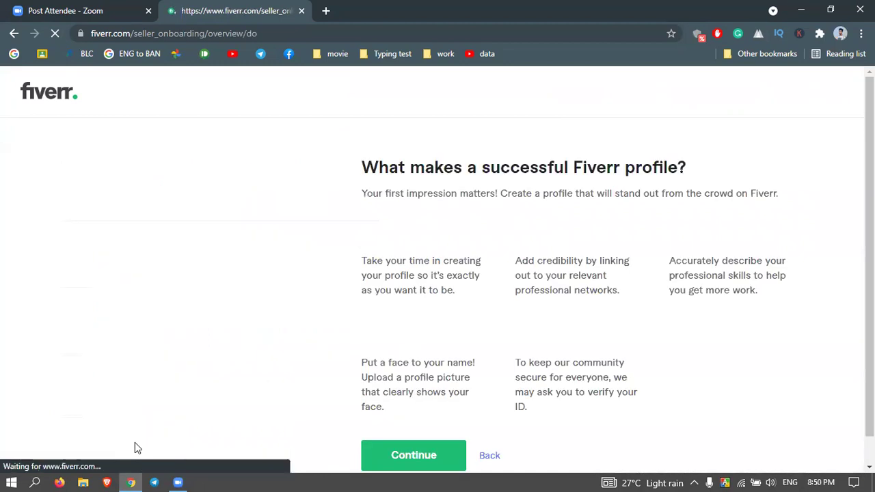
click(424, 453)
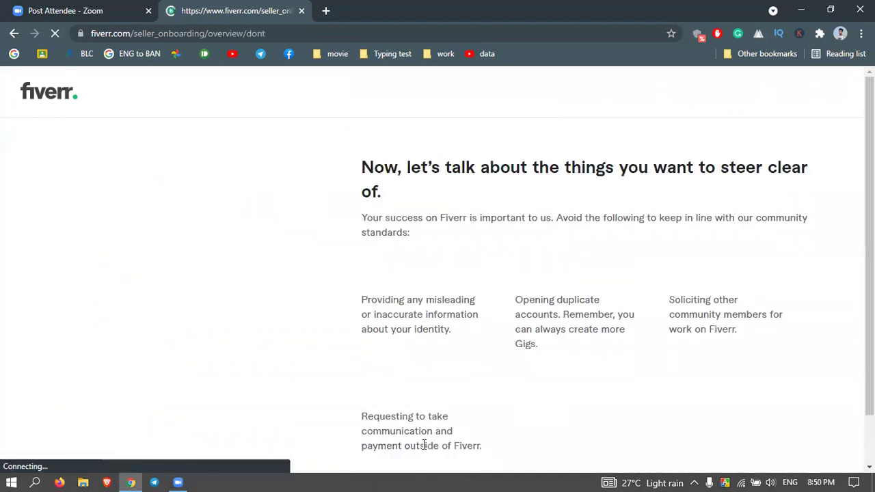
scroll(551, 372, down, 1)
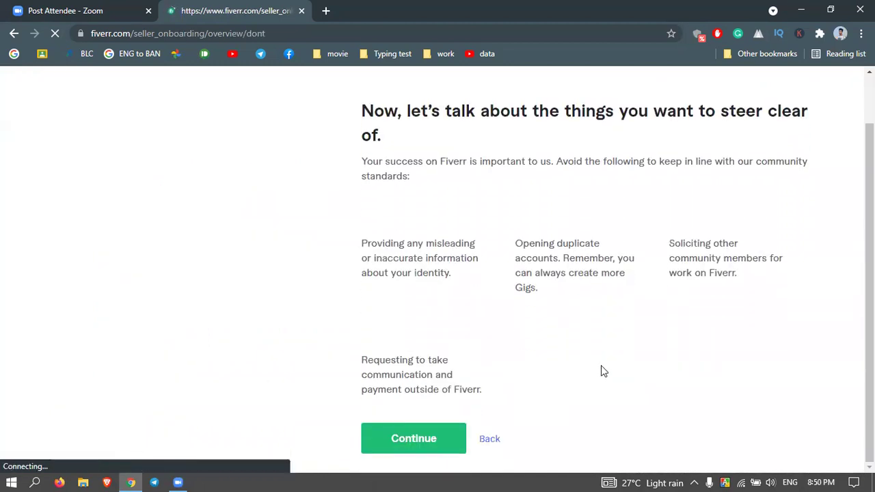
click(377, 440)
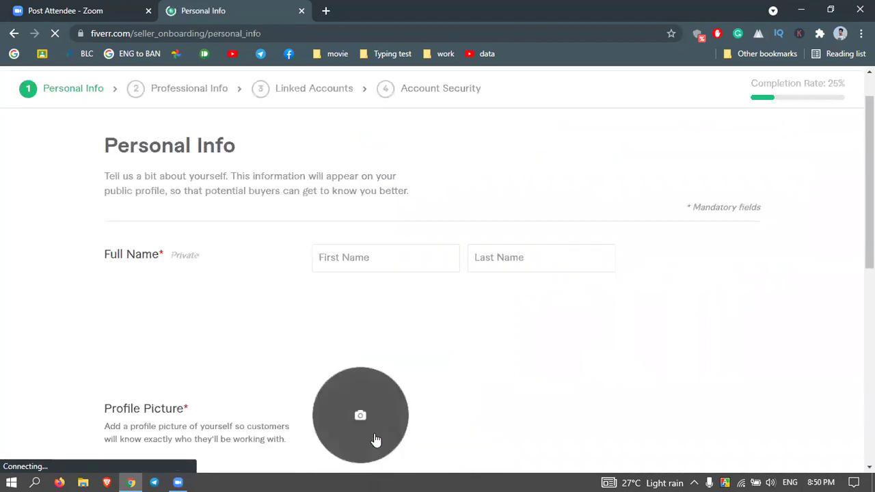
Step: Autofill the name, type the full name and move the surname into Last Name
click(392, 250)
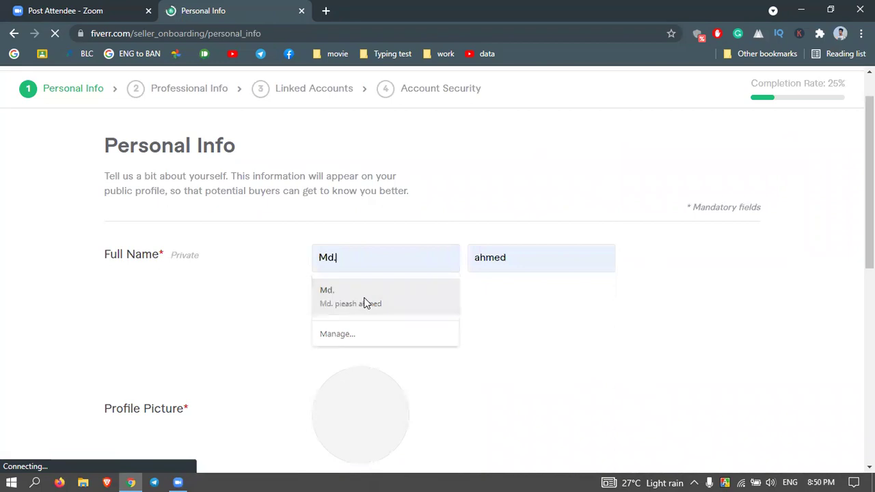
click(364, 298)
click(377, 255)
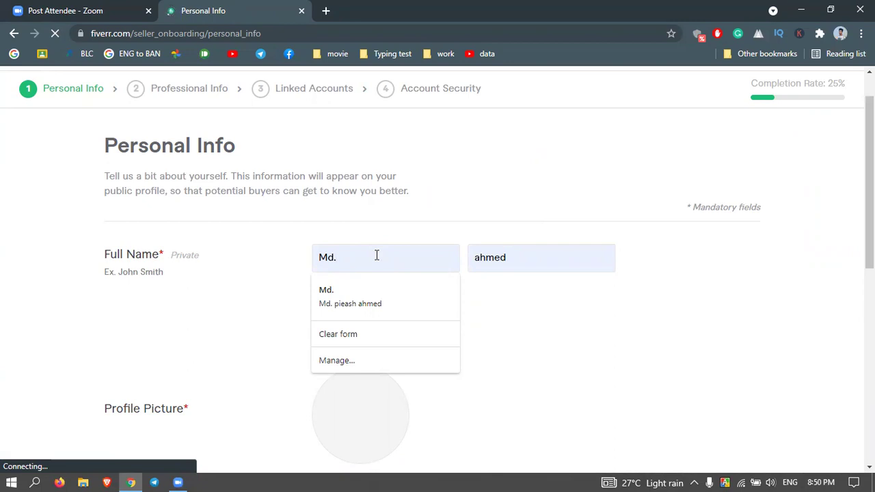
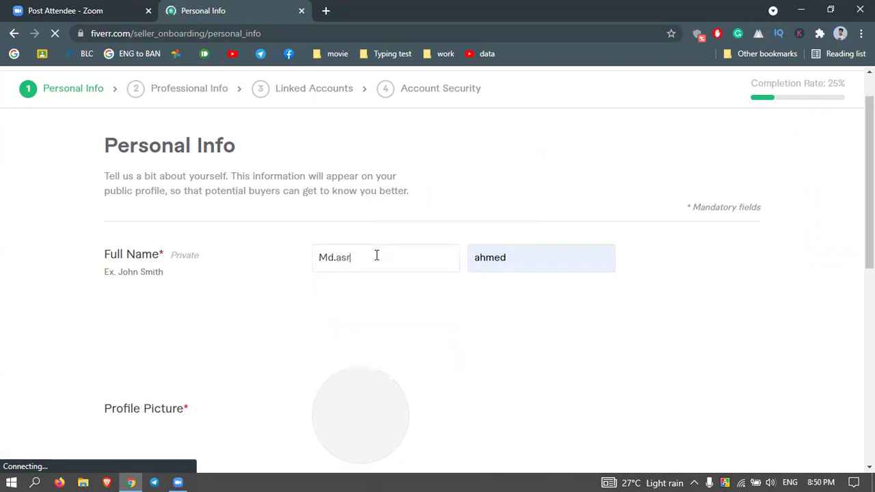
double_click(380, 256)
right_click(379, 257)
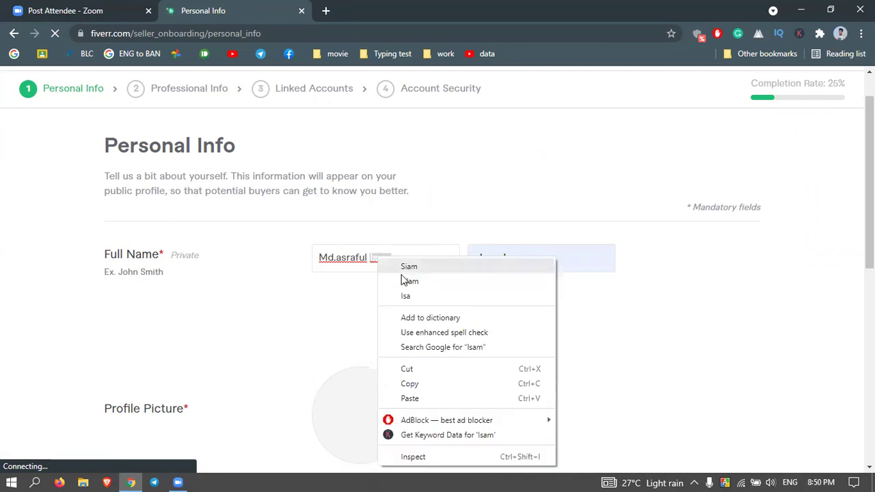
click(407, 369)
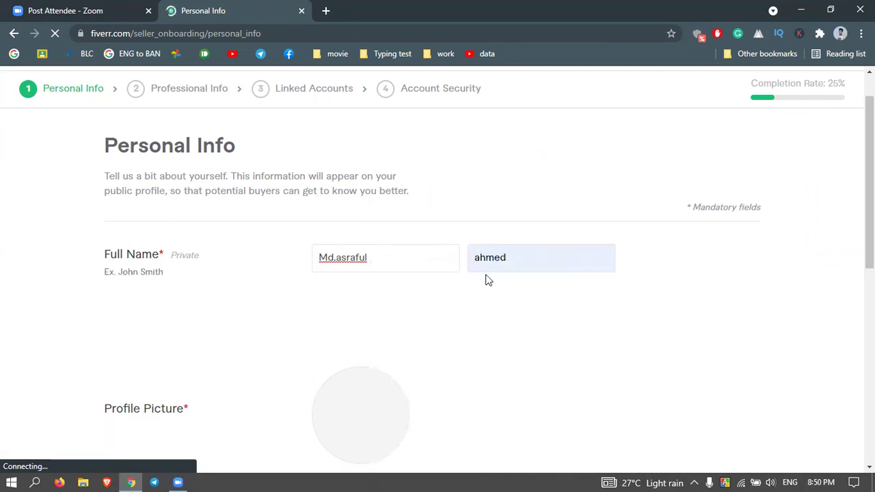
click(505, 256)
key(ctrl+v)
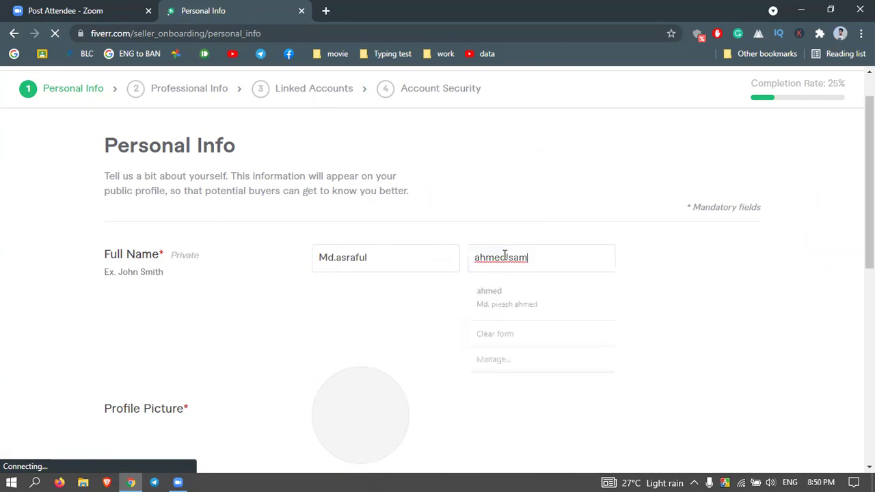
Step: Replace the Last Name value with the retyped surname
double_click(505, 256)
click(502, 261)
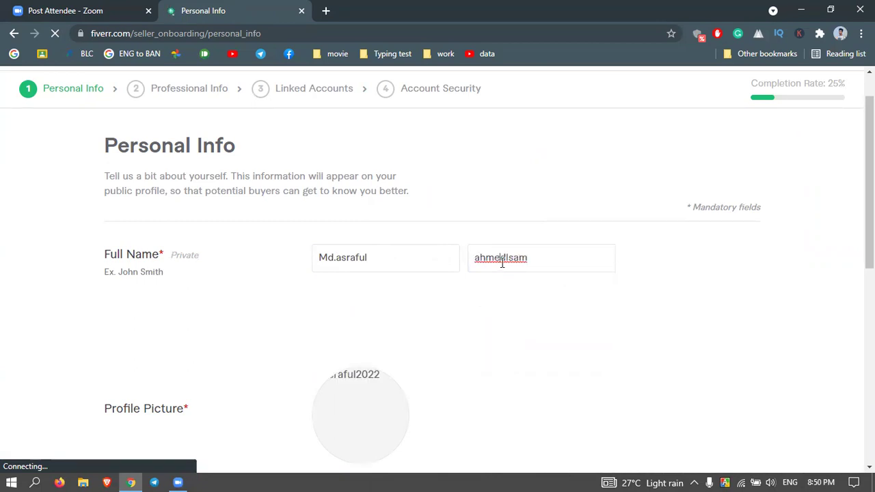
double_click(502, 261)
text(Isam)
Step: Capitalise the first letter of the First Name
click(336, 257)
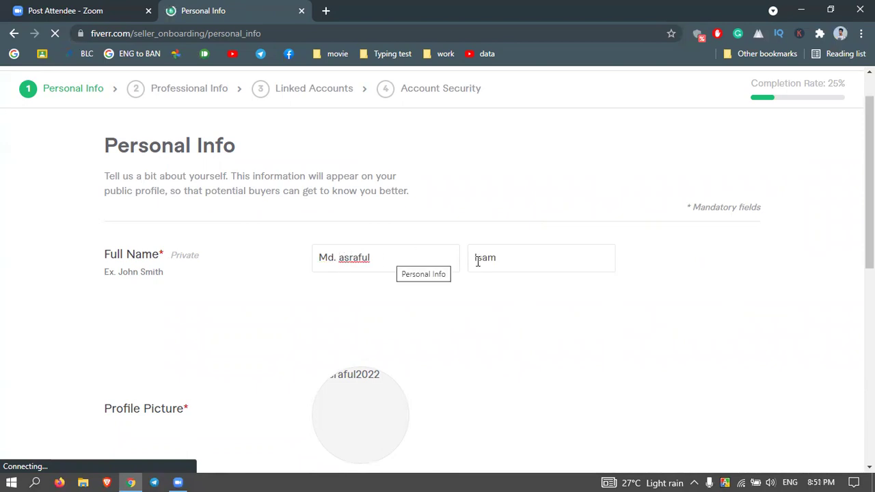
click(343, 259)
key(BackSpace)
text(I)
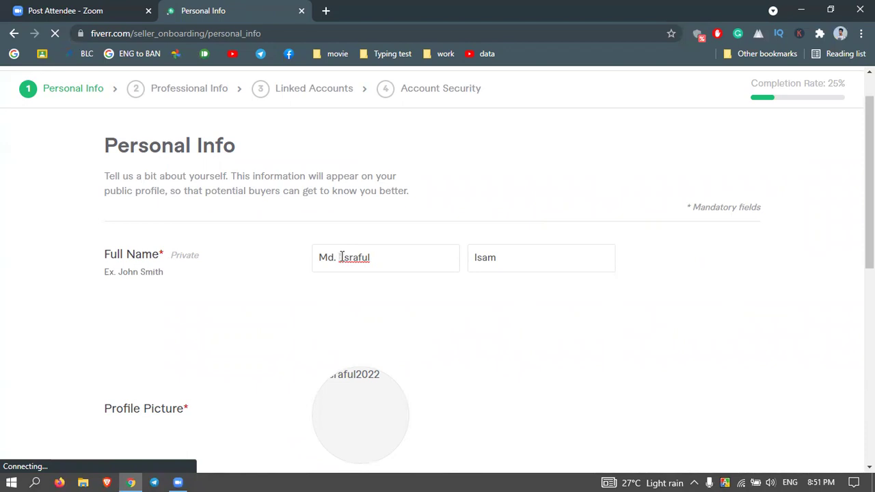
key(BackSpace)
text(A)
scroll(432, 344, down, 3)
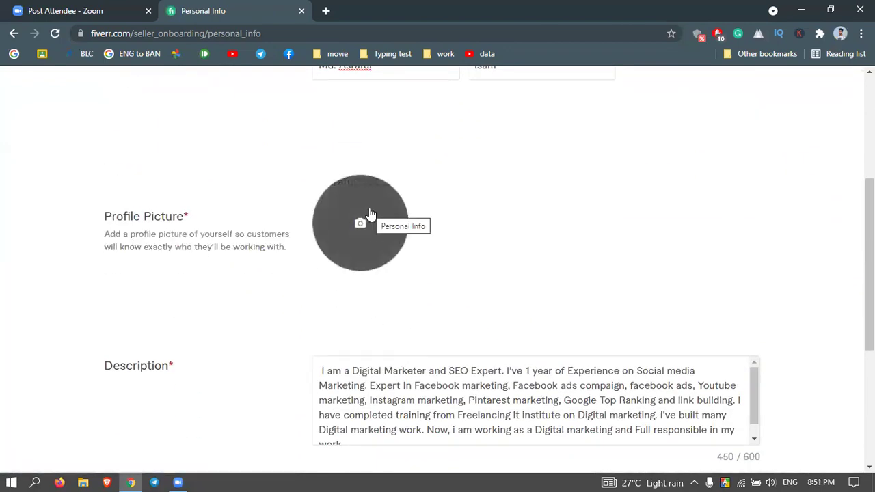
scroll(403, 217, up, 4)
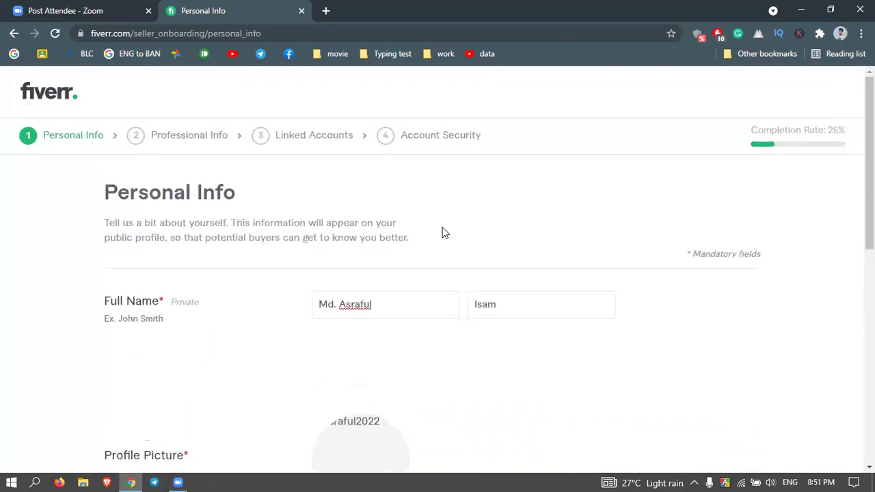
Step: Correct the spelling of the surname in Last Name
click(479, 304)
text(l)
scroll(497, 388, down, 4)
scroll(497, 382, down, 1)
scroll(498, 380, up, 2)
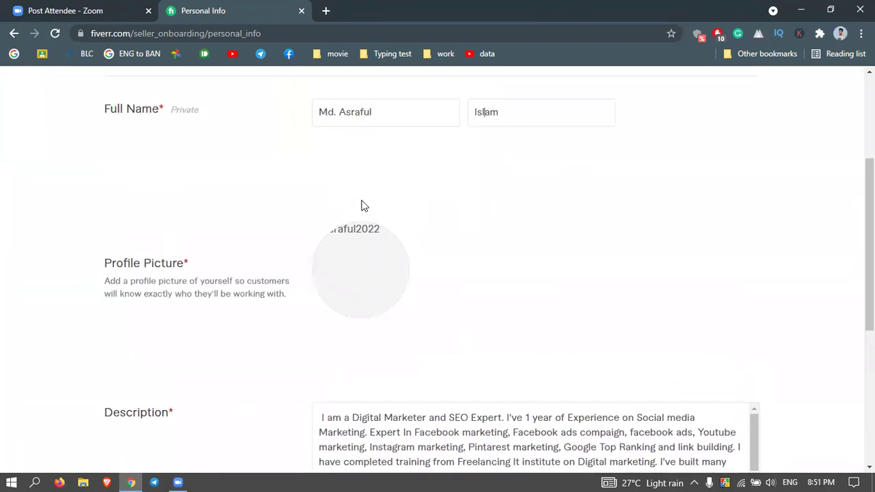
Step: Start the profile picture upload and browse Videos, Pictures and Downloads for a photo
click(359, 251)
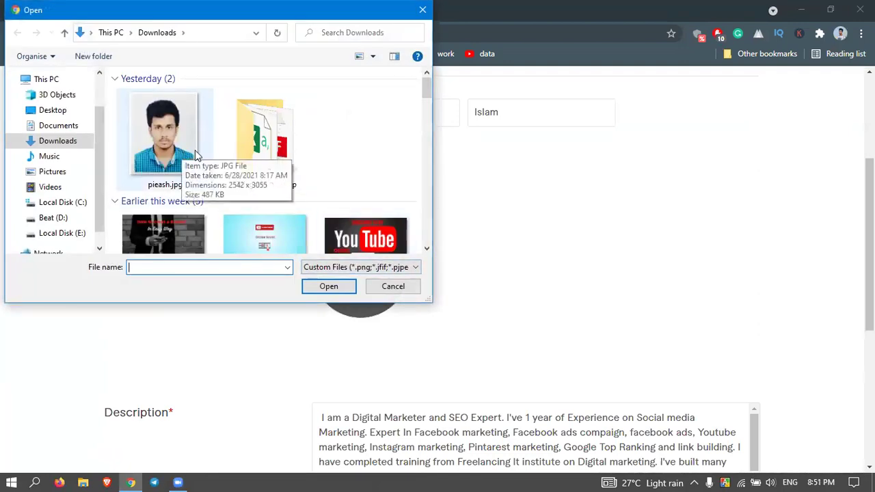
scroll(204, 150, down, 3)
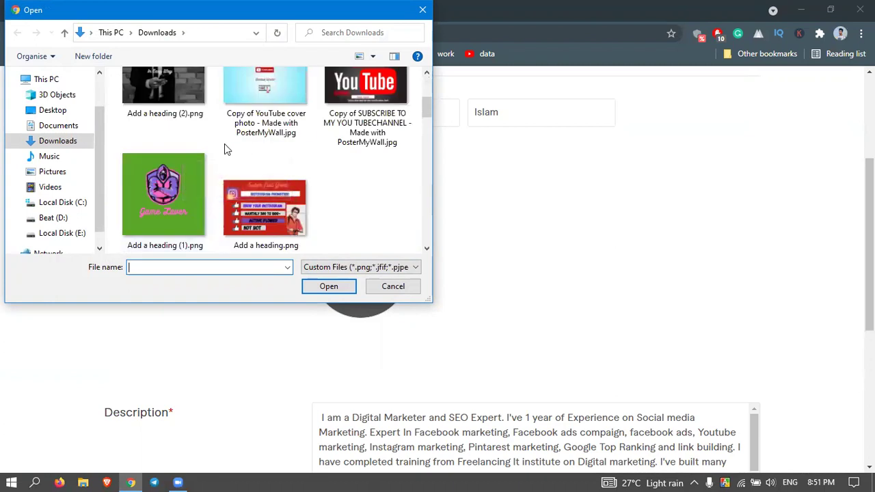
scroll(308, 142, up, 1)
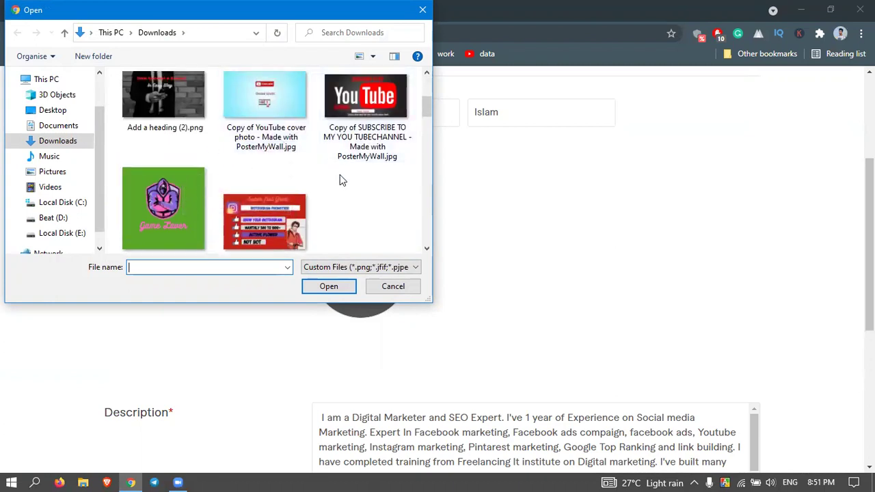
scroll(319, 158, up, 2)
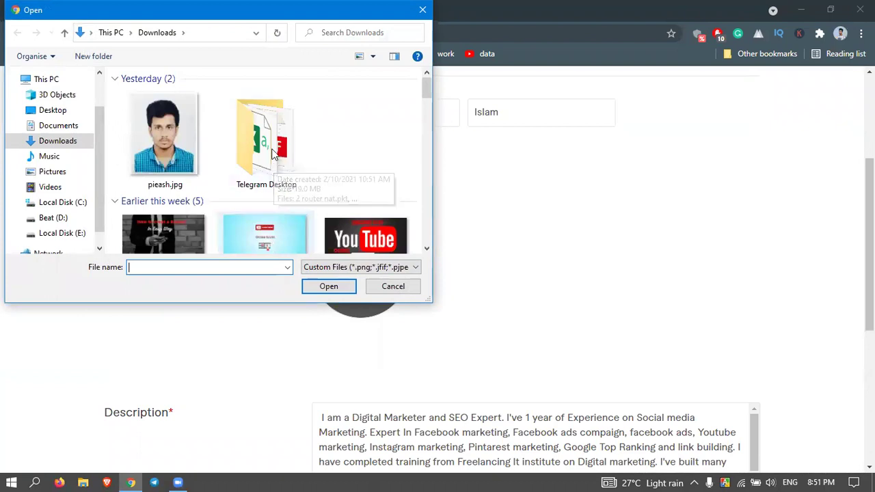
scroll(27, 178, down, 1)
click(49, 166)
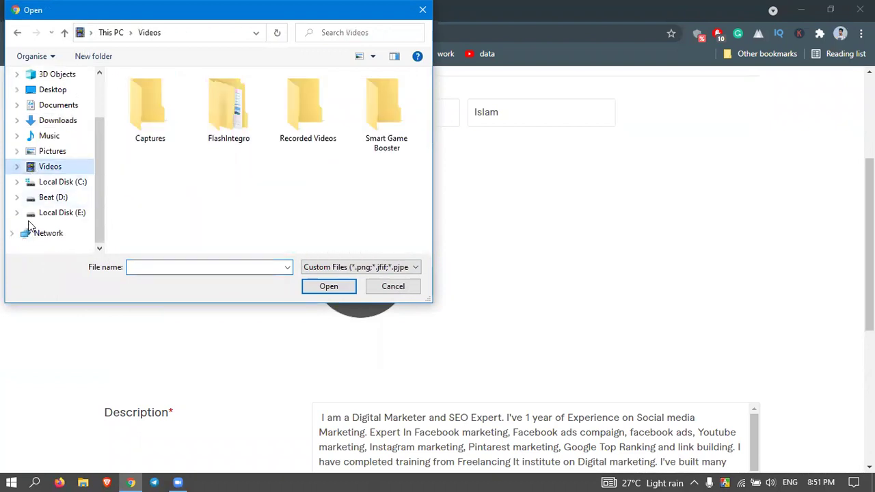
click(49, 157)
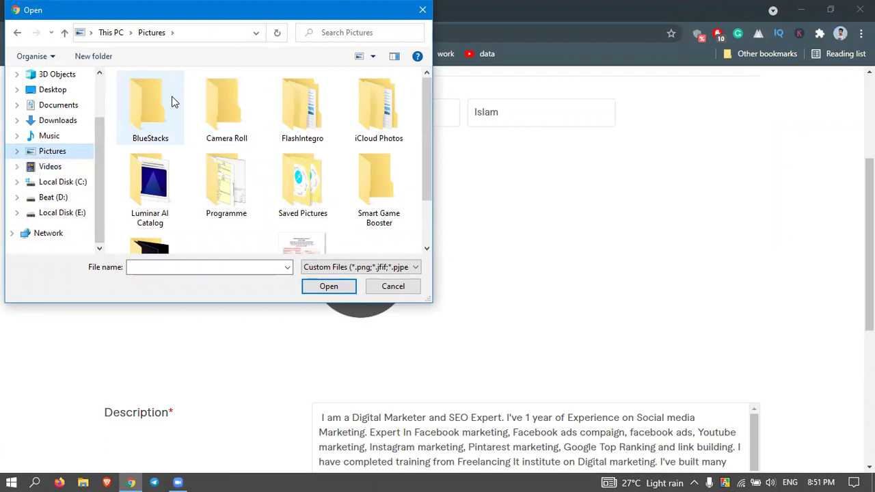
click(52, 121)
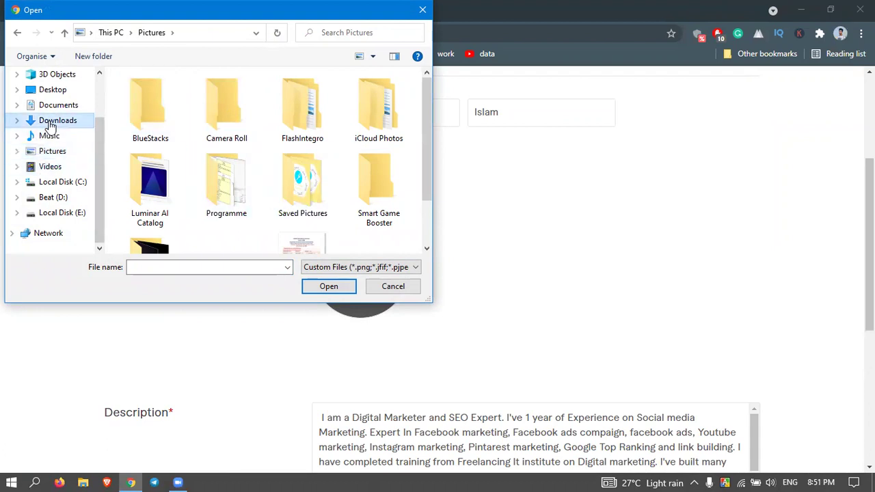
Step: Select the portrait photo in Downloads and open it as the profile picture
double_click(250, 168)
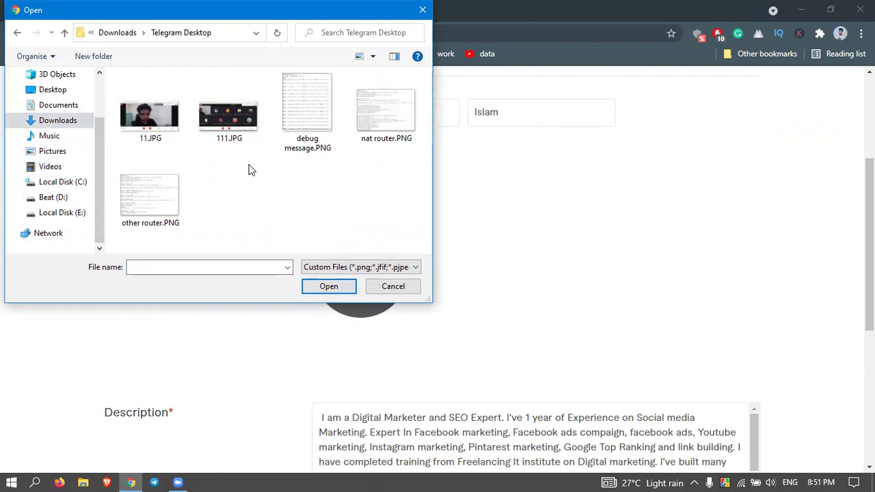
click(17, 33)
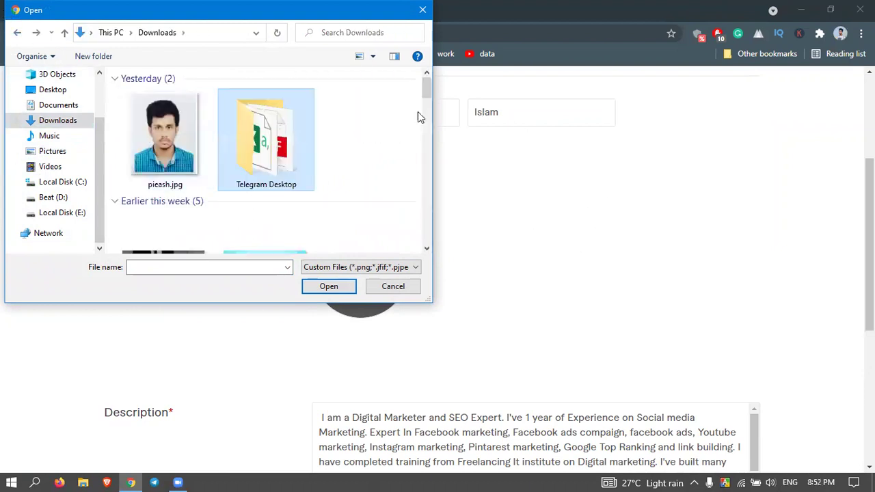
drag(427, 97, 417, 268)
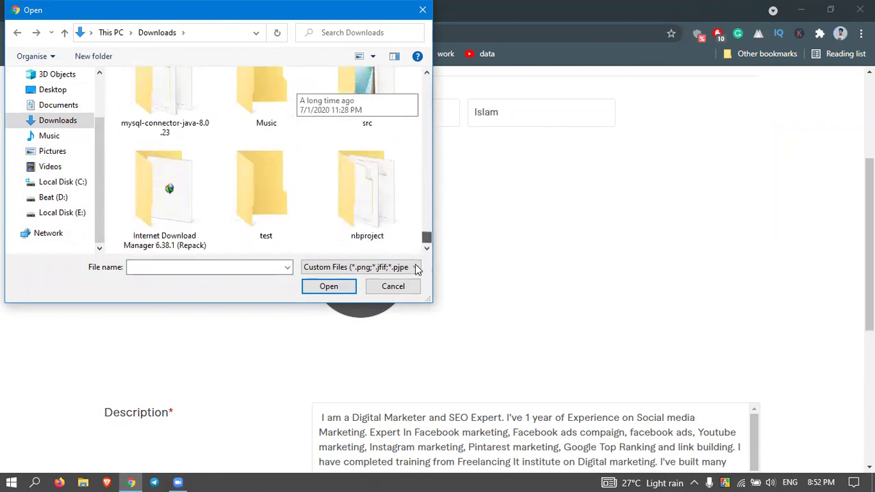
scroll(365, 202, up, 5)
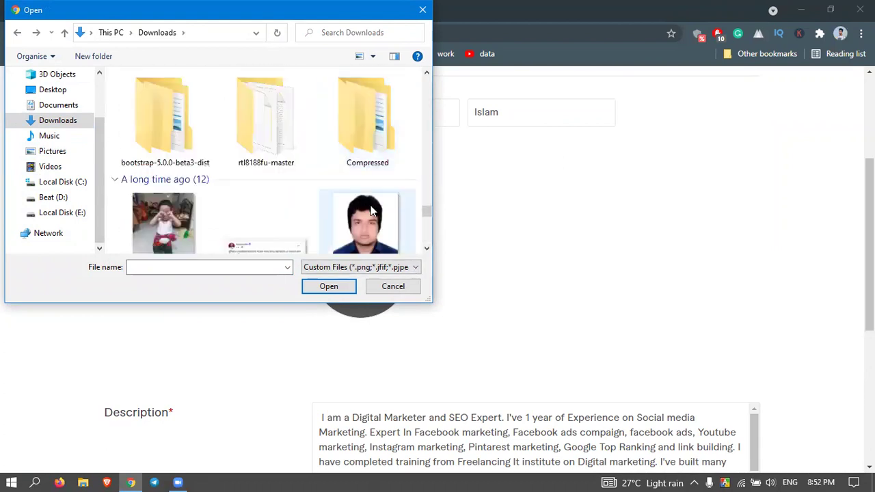
click(365, 218)
click(328, 286)
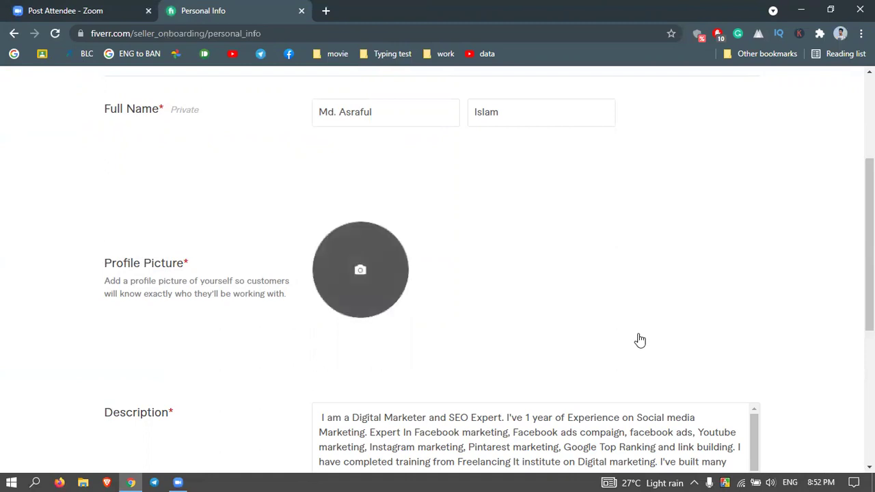
click(352, 254)
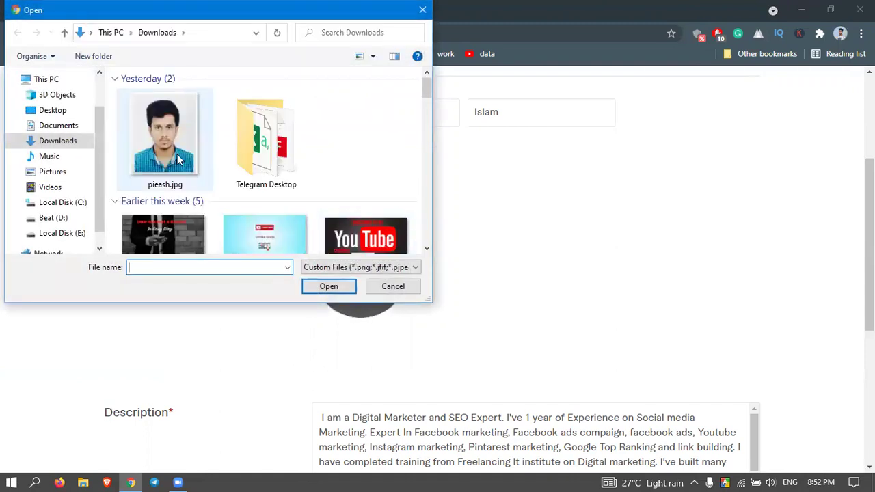
click(265, 149)
double_click(266, 149)
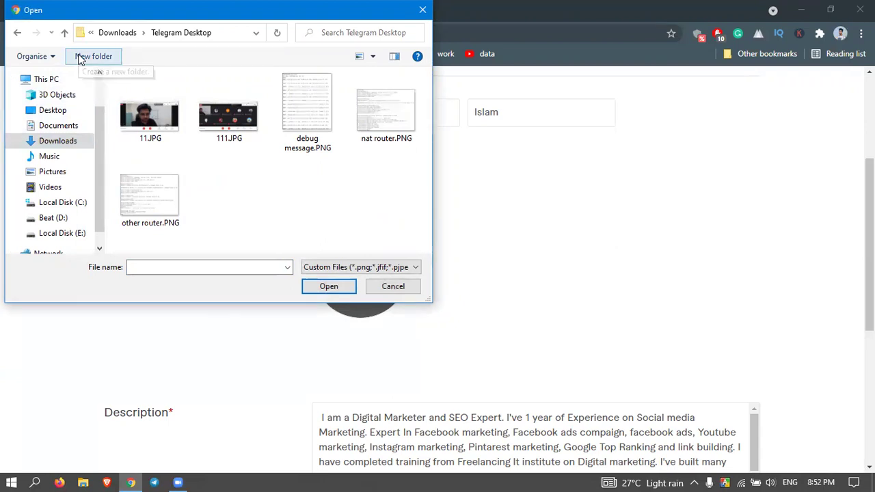
click(61, 127)
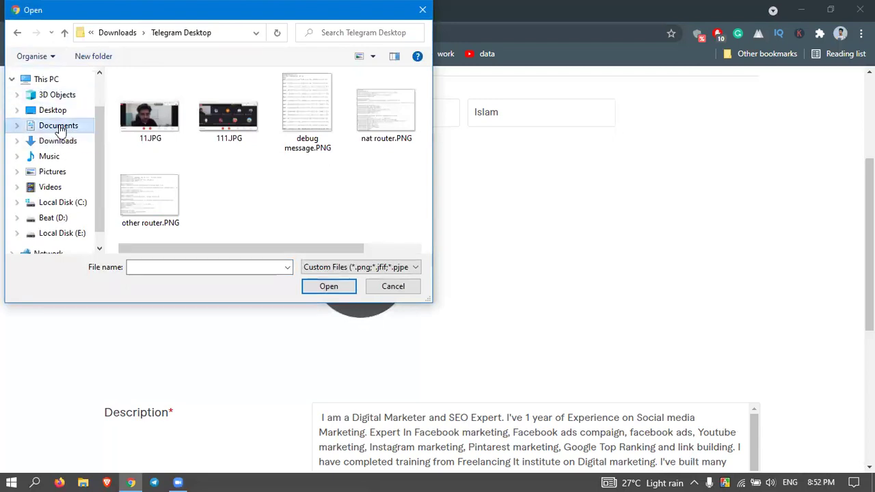
scroll(185, 175, down, 1)
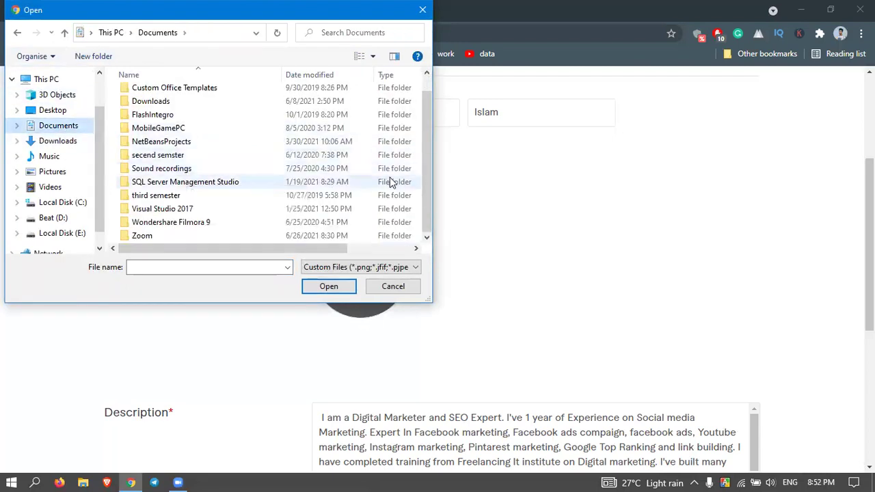
scroll(286, 179, up, 1)
scroll(287, 179, down, 1)
scroll(286, 179, up, 1)
scroll(286, 179, down, 1)
click(422, 10)
scroll(719, 283, down, 5)
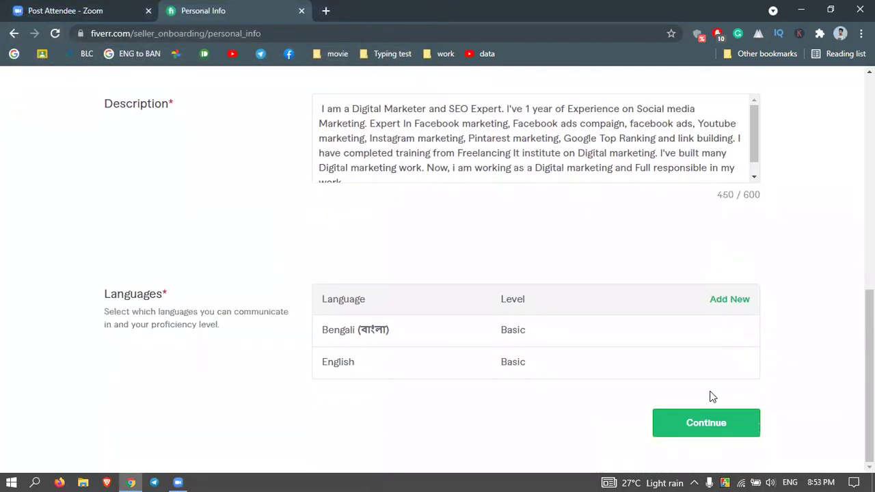
Step: Continue to Professional Info and choose Digital Marketing as the occupation
click(686, 425)
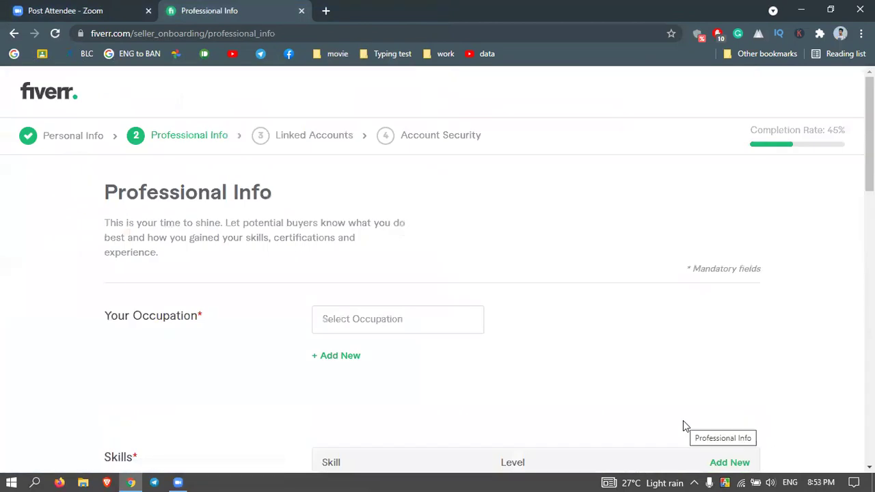
click(386, 323)
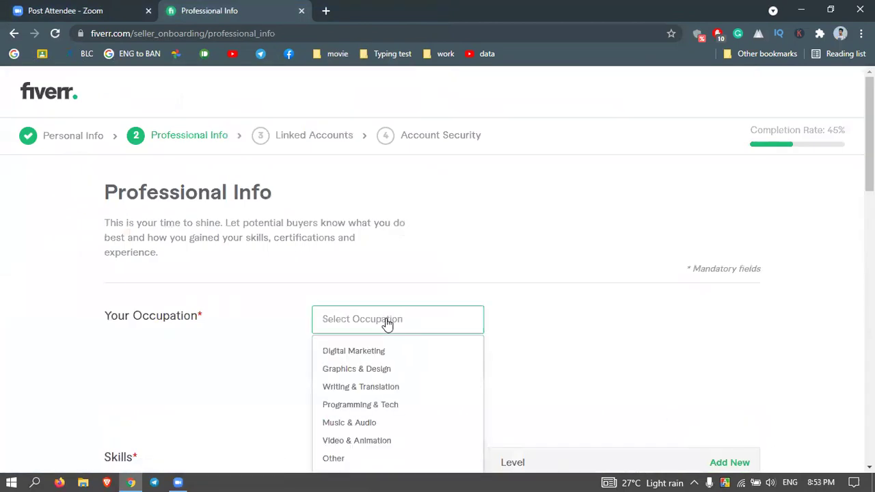
click(369, 350)
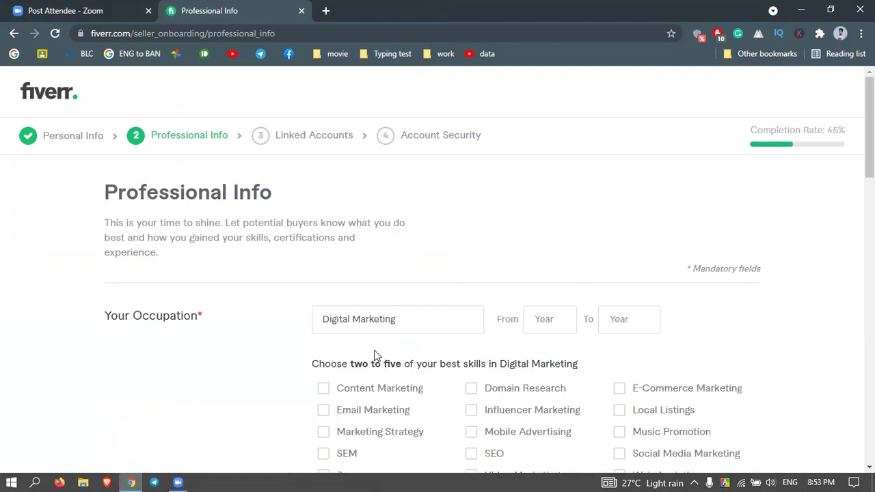
Step: Set the occupation period from 2020 to 2021
click(561, 324)
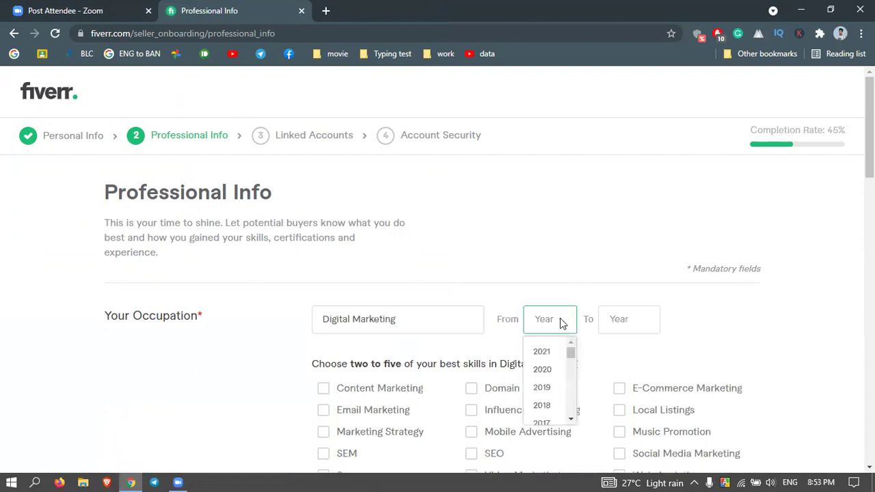
click(551, 368)
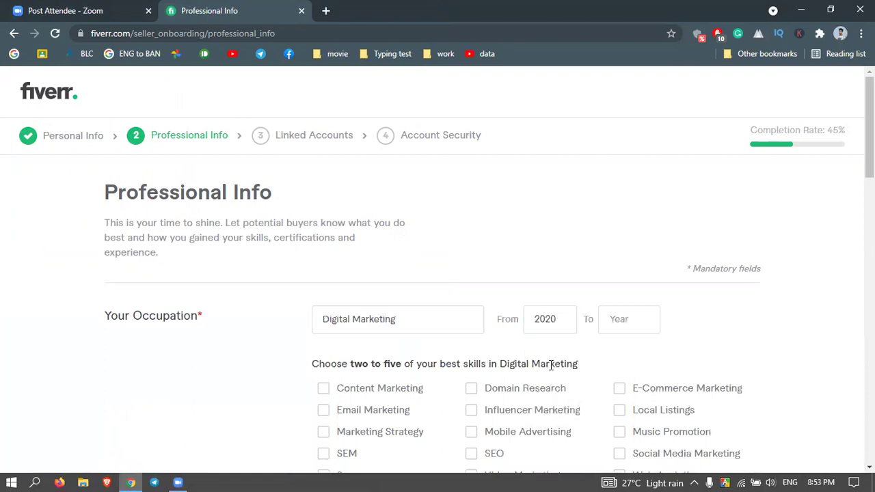
click(564, 325)
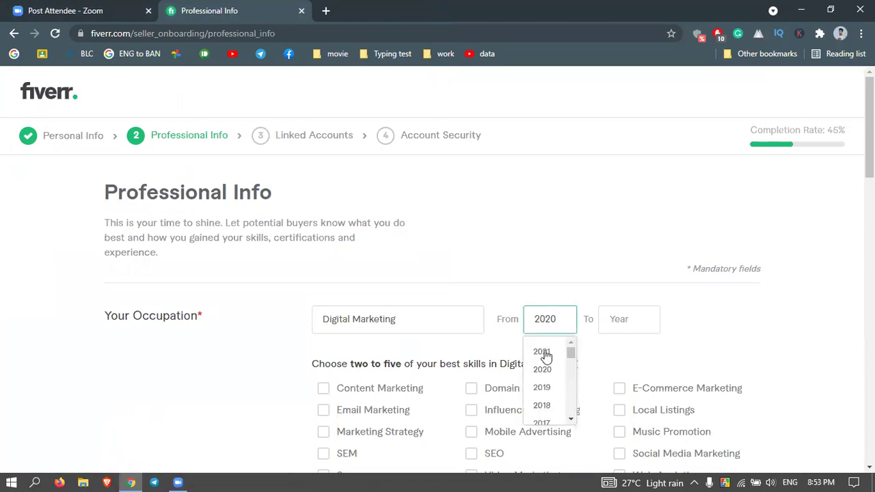
click(544, 352)
click(624, 324)
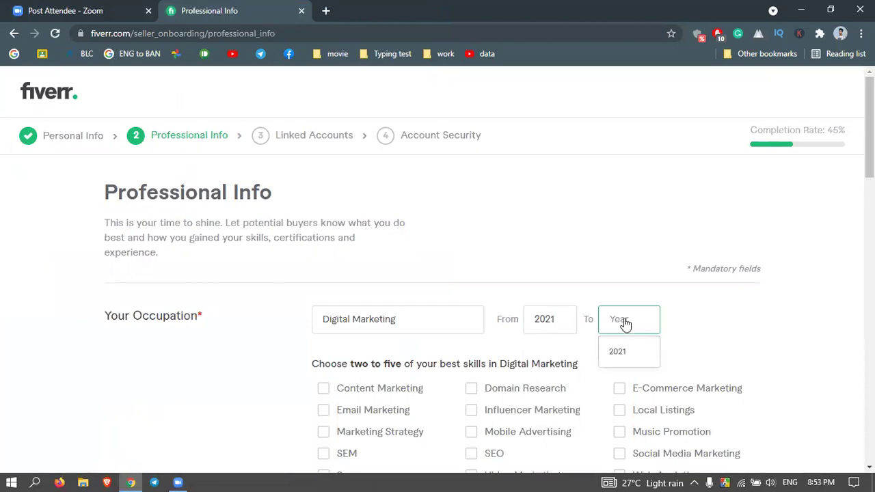
click(557, 330)
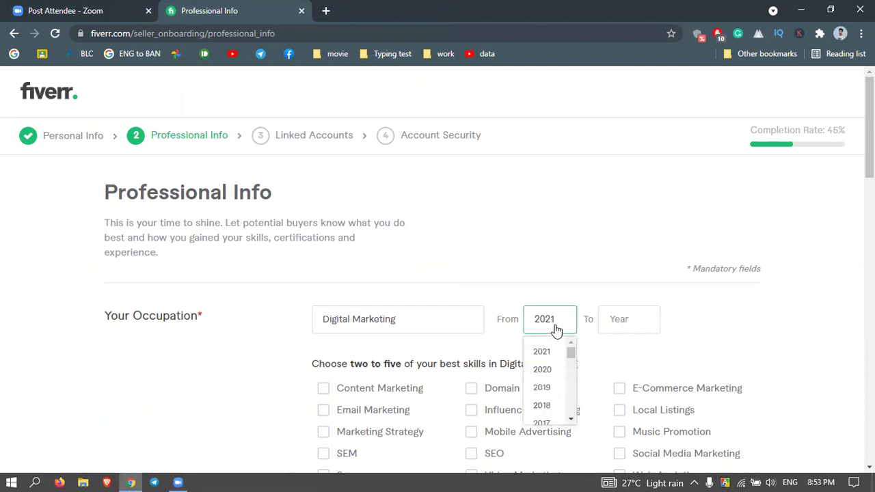
click(543, 366)
key(Tab)
click(616, 351)
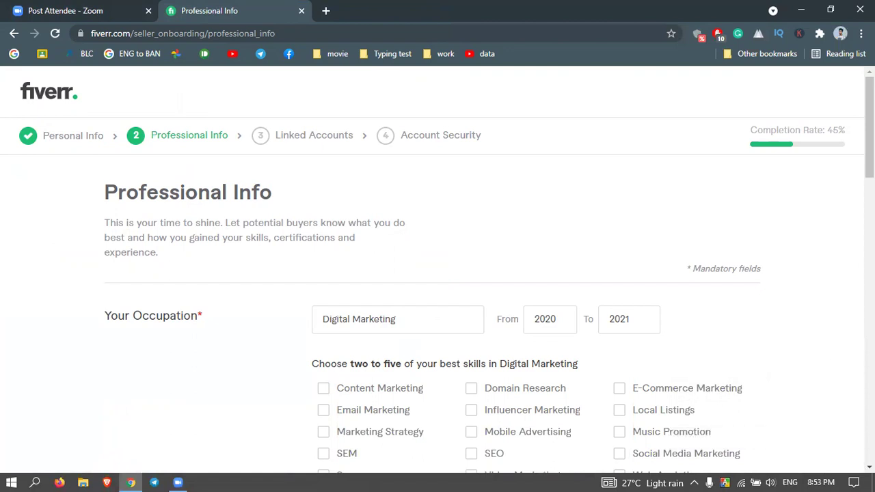
scroll(836, 363, down, 1)
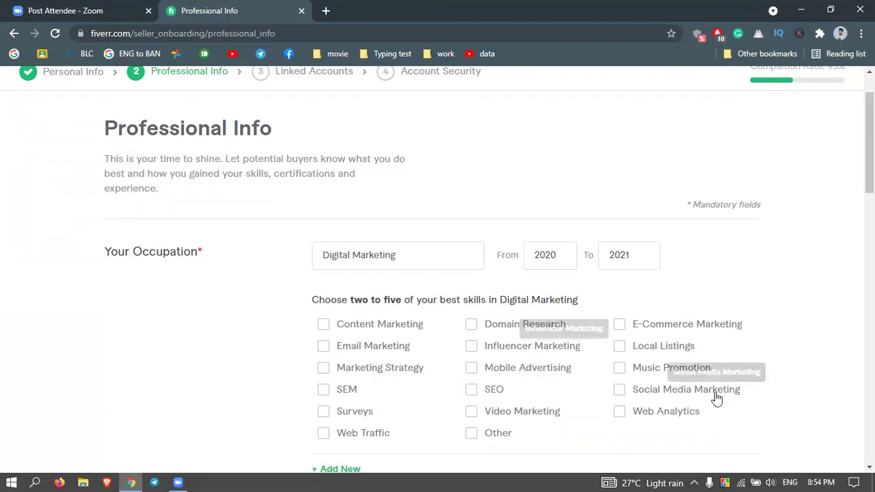
Step: Save Professional Info, then continue past Linked Accounts
scroll(786, 410, down, 2)
scroll(786, 413, down, 7)
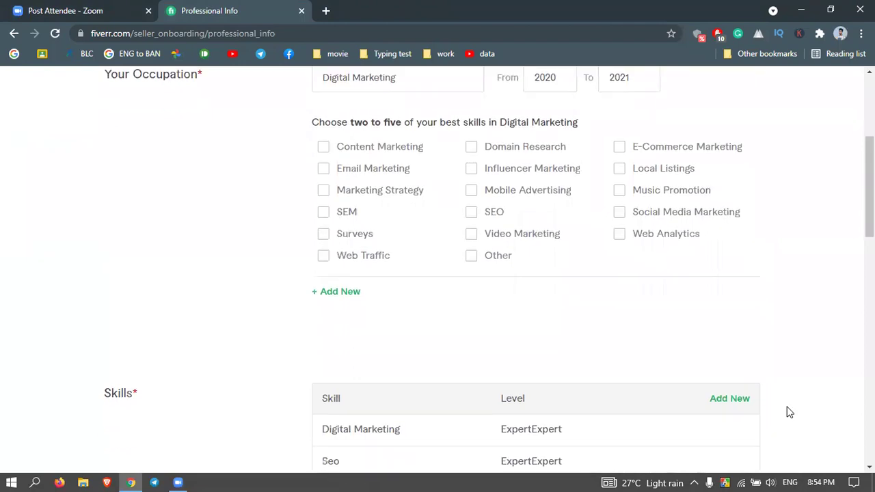
scroll(789, 412, down, 1)
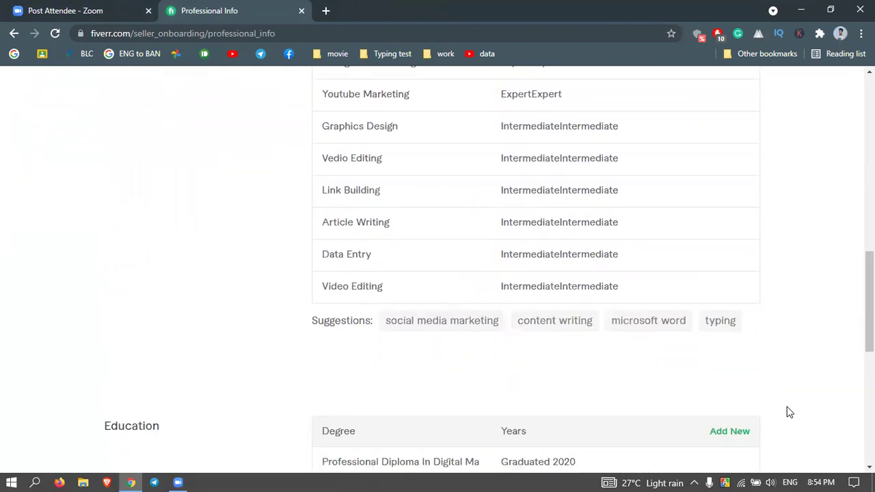
scroll(790, 412, down, 5)
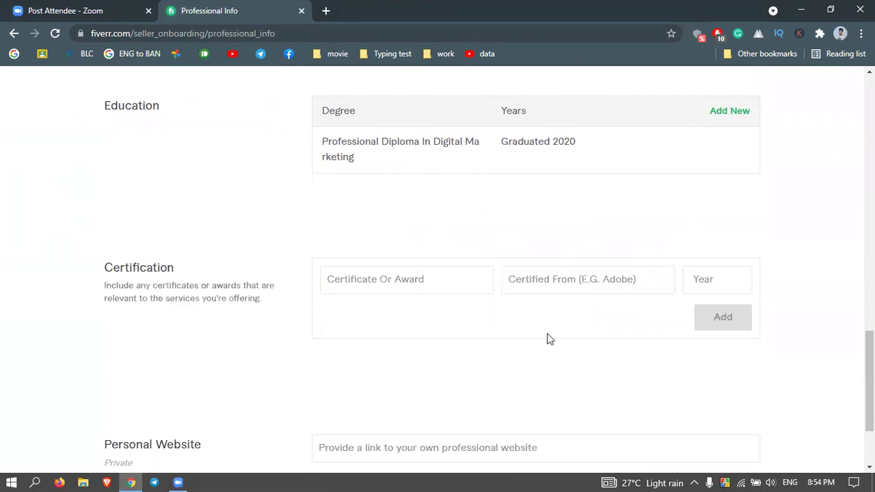
scroll(689, 367, down, 2)
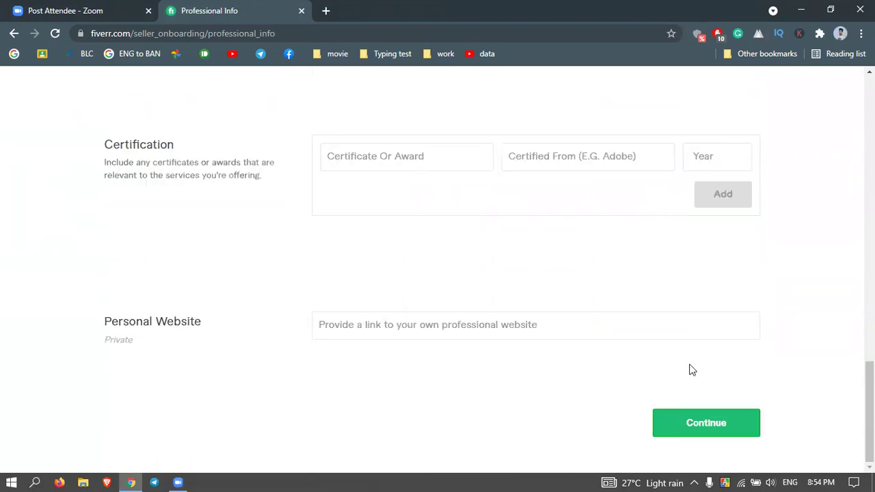
click(706, 419)
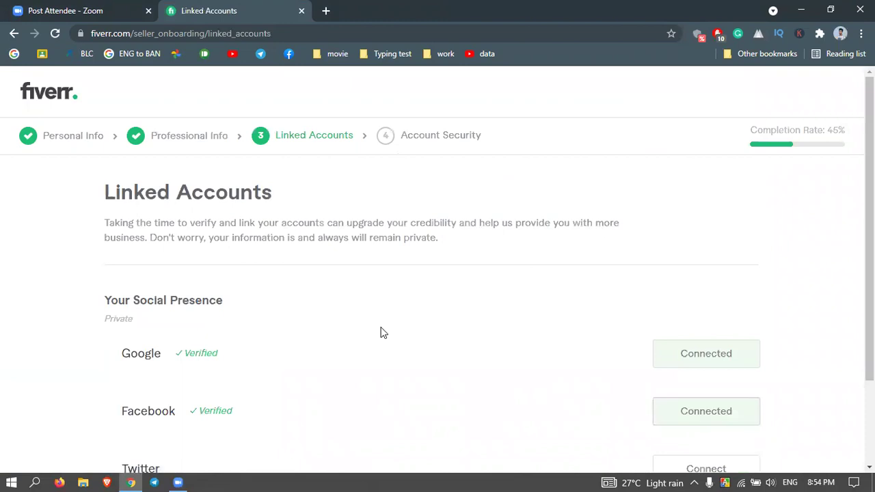
scroll(430, 333, down, 2)
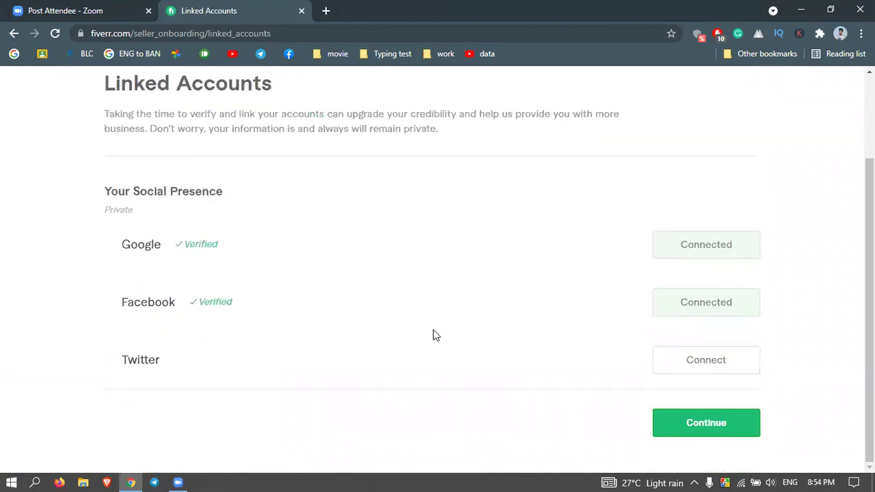
click(693, 429)
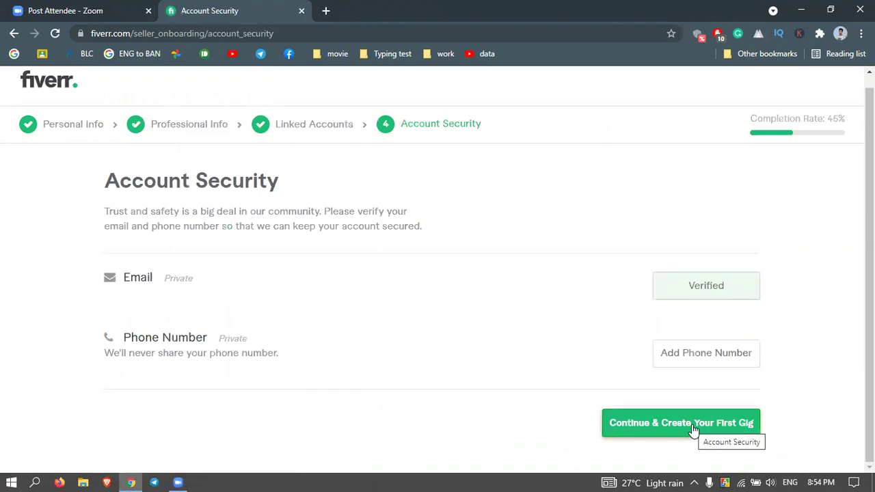
Step: Add the seller's Bangladesh phone number and request an SMS verification code
click(697, 354)
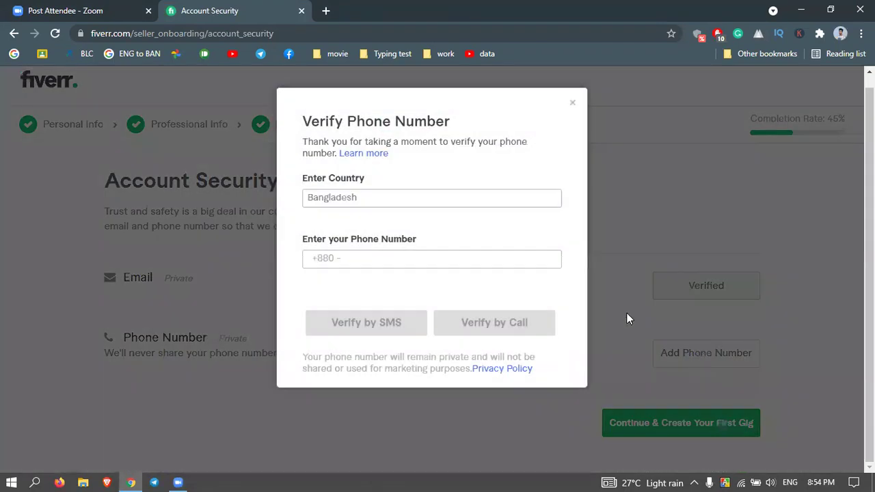
click(355, 261)
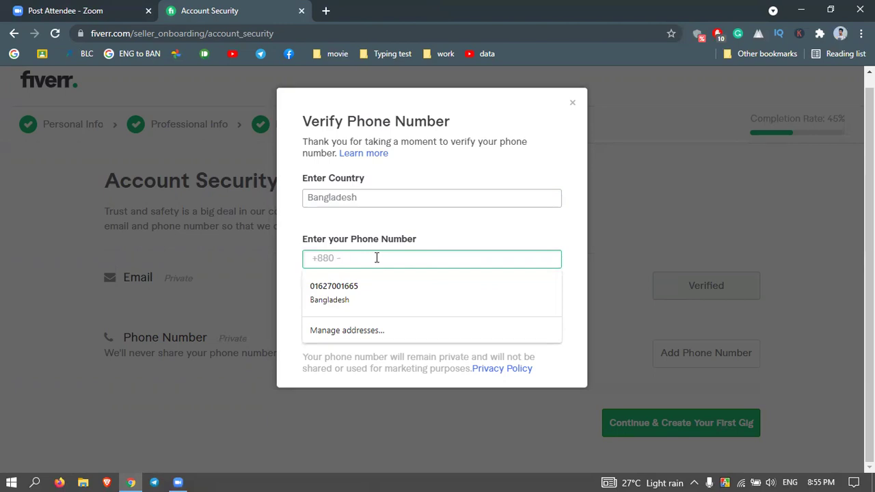
text(1)
text(3)
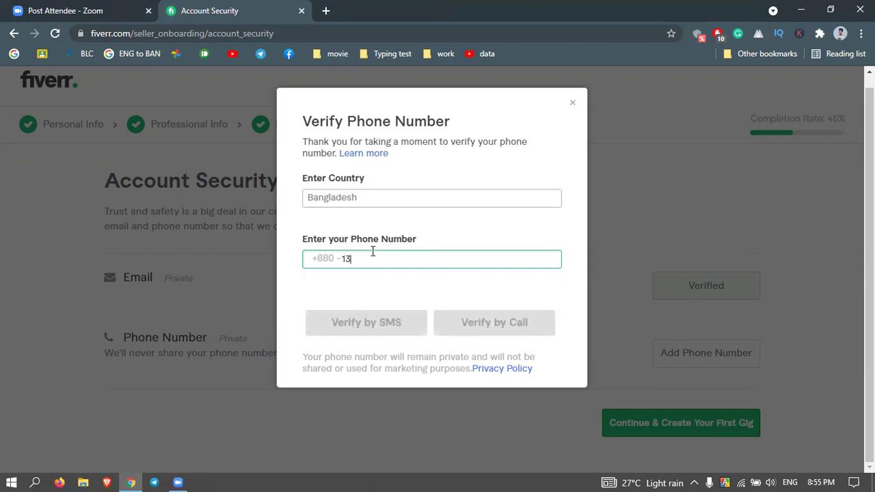
key(BackSpace)
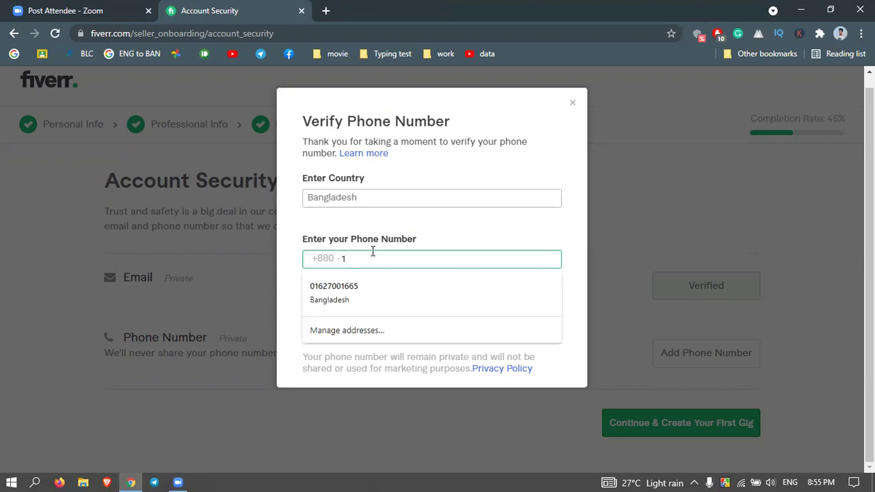
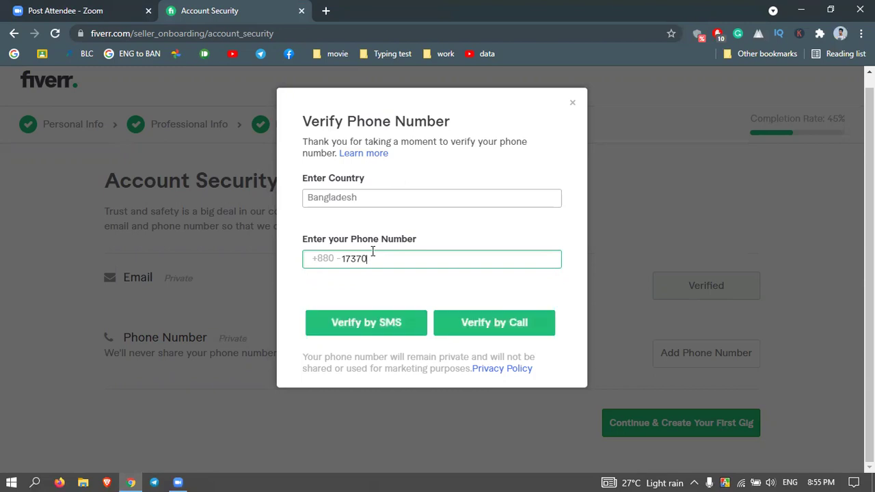
click(374, 324)
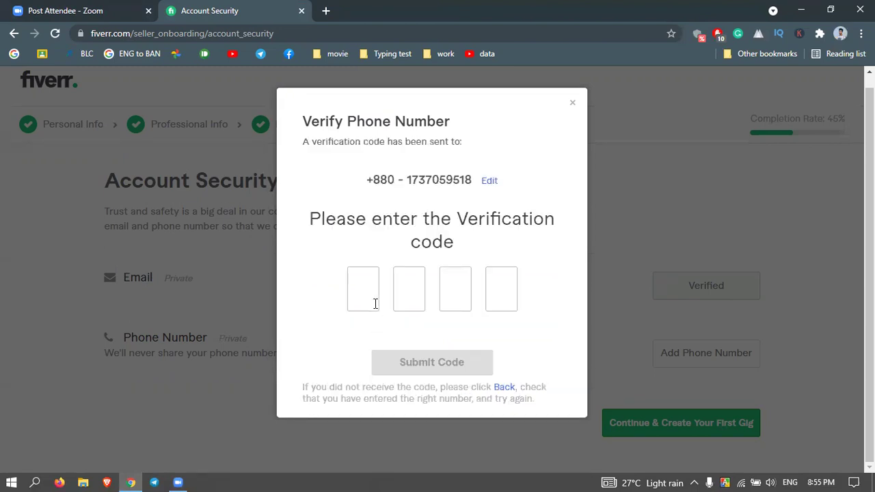
Step: Enter the 4-digit SMS verification code and submit it
click(368, 279)
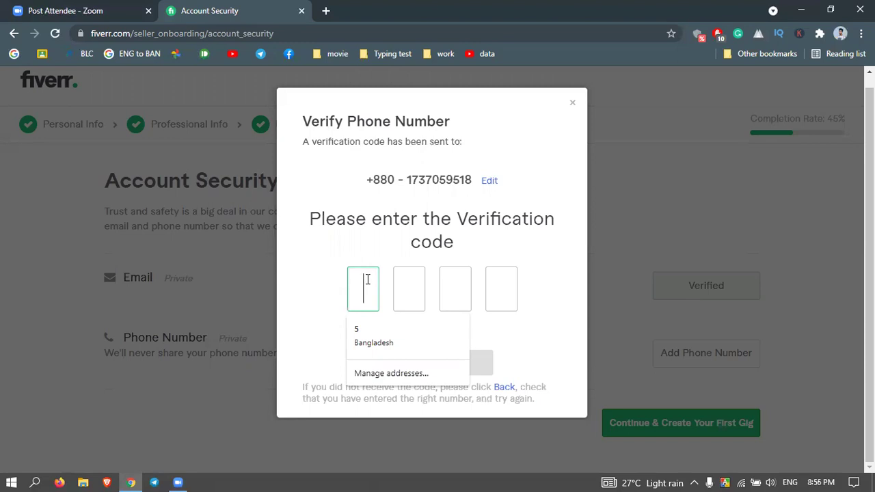
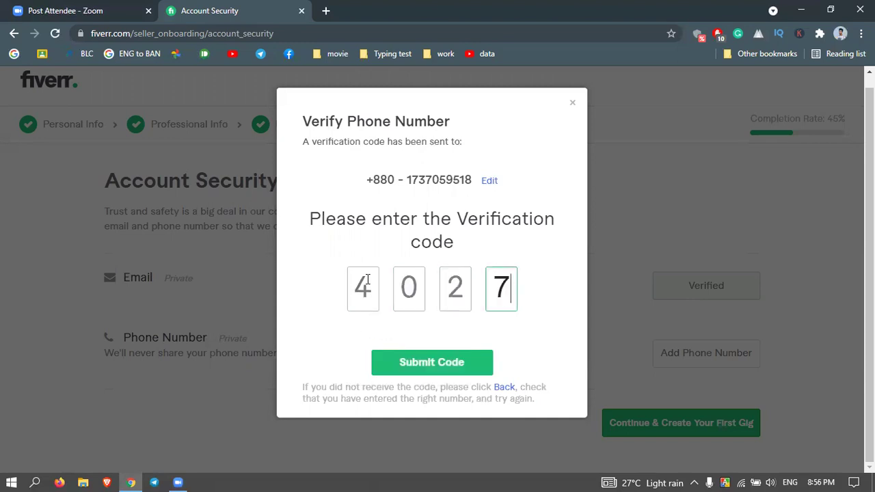
click(408, 367)
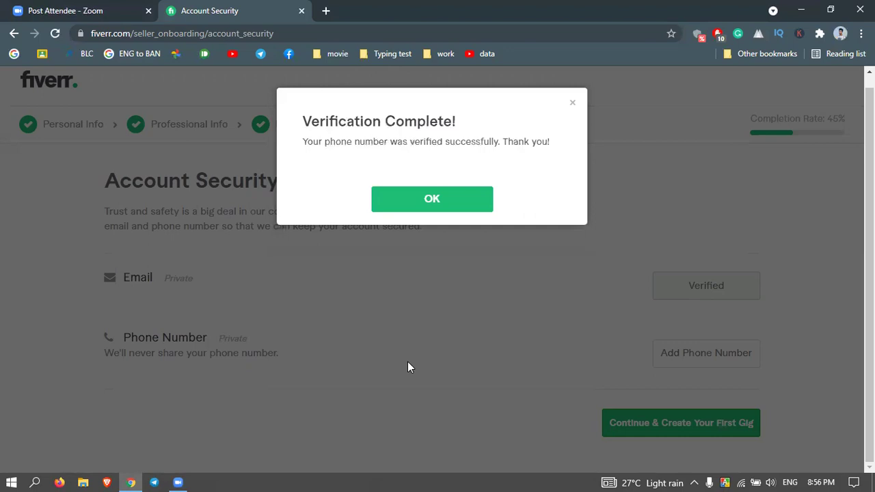
Step: Choose 'What was your childhood nickname?' as the security question, enter an answer and save
click(426, 207)
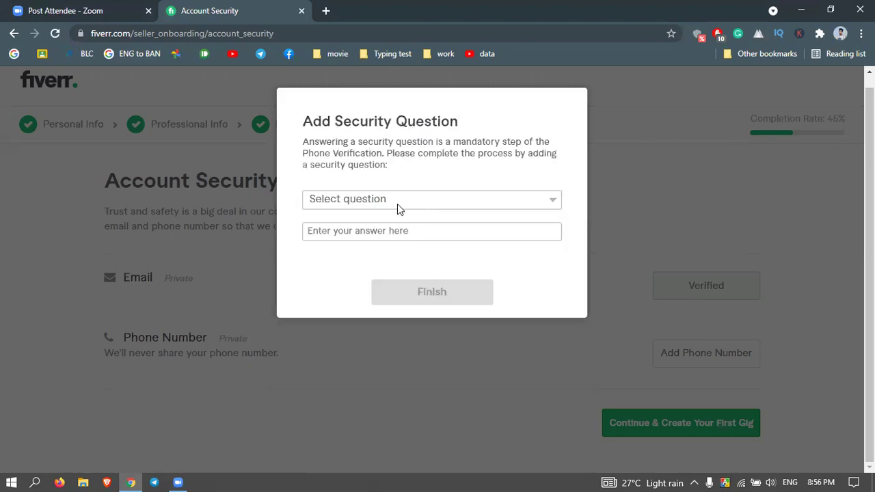
click(397, 204)
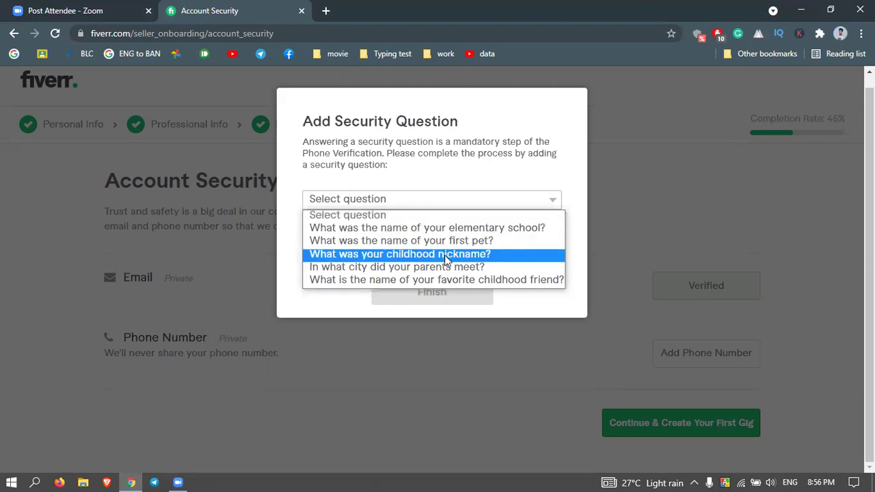
click(445, 254)
click(386, 230)
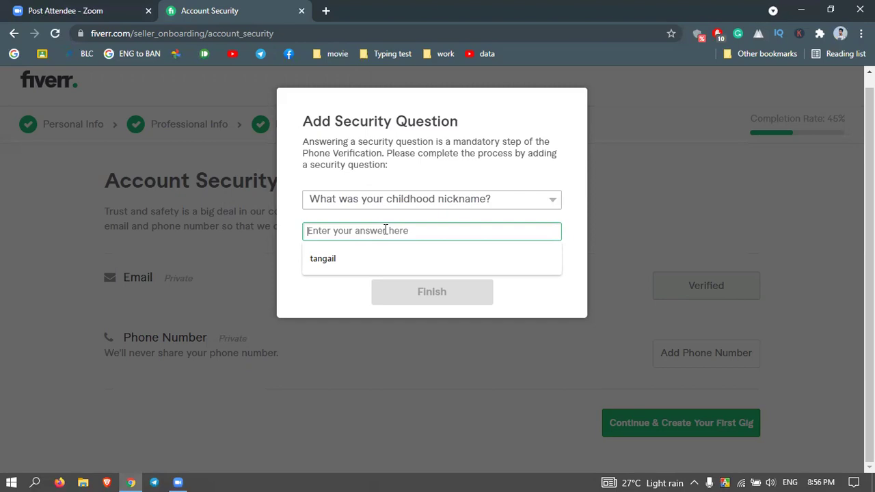
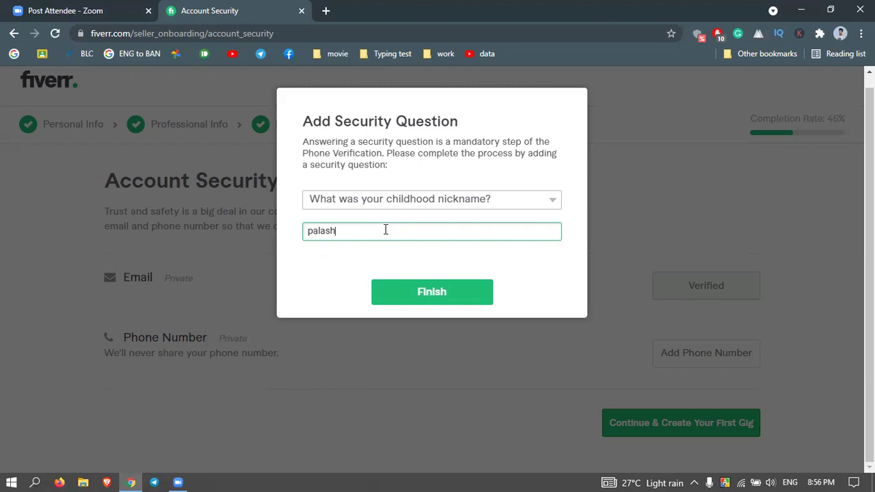
click(436, 301)
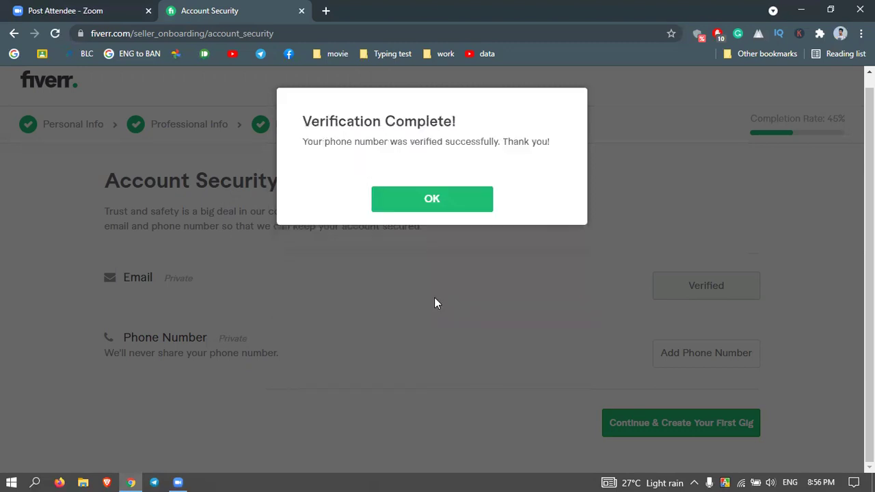
Step: Dismiss the success message, finish Account Security and close the All Done dialog
click(432, 208)
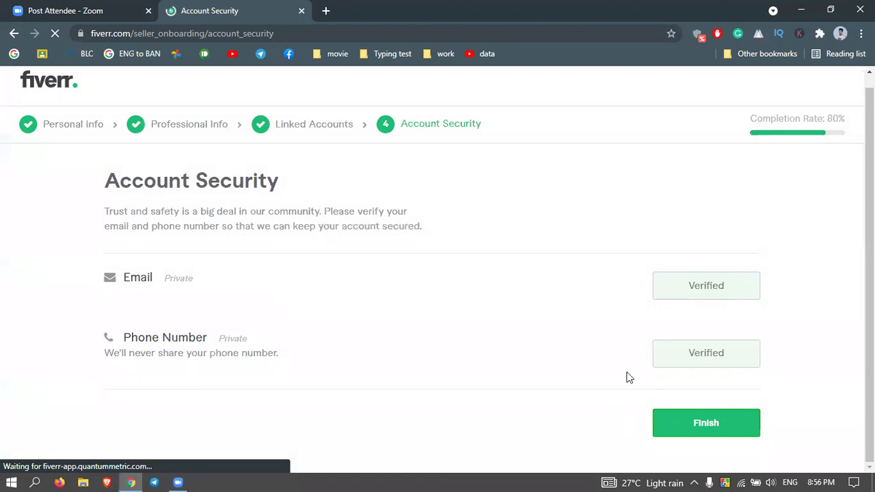
click(706, 424)
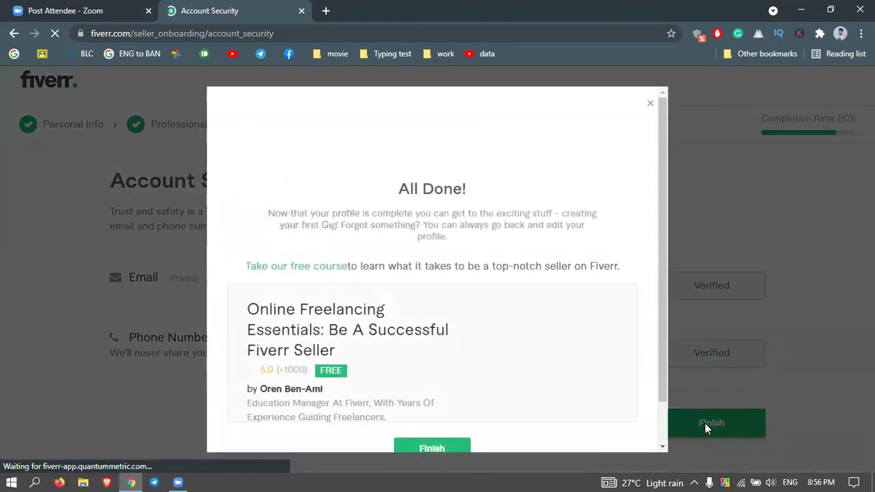
scroll(392, 415, down, 1)
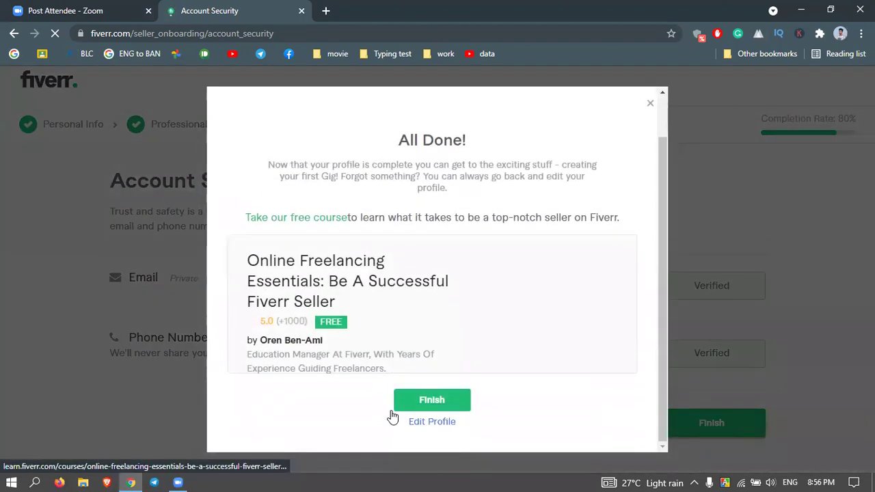
click(430, 400)
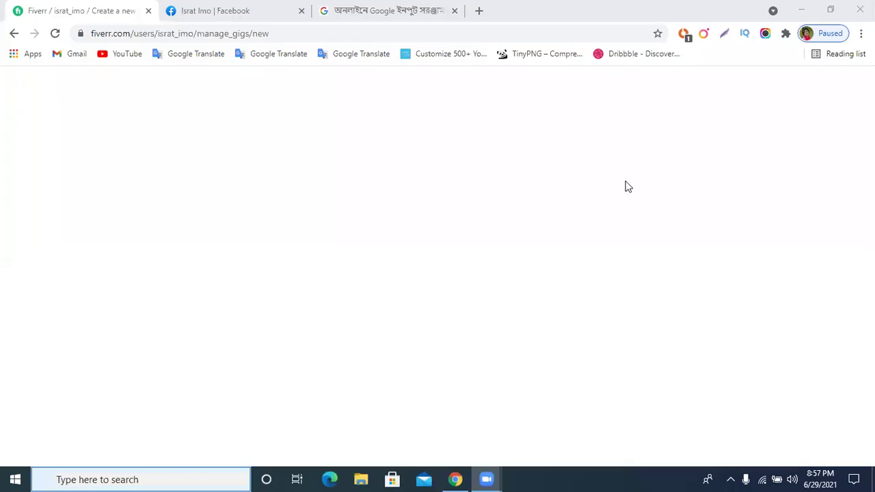
Step: Open Fiverr's Switch to Buying mode in a new tab beside the new gig form
click(56, 33)
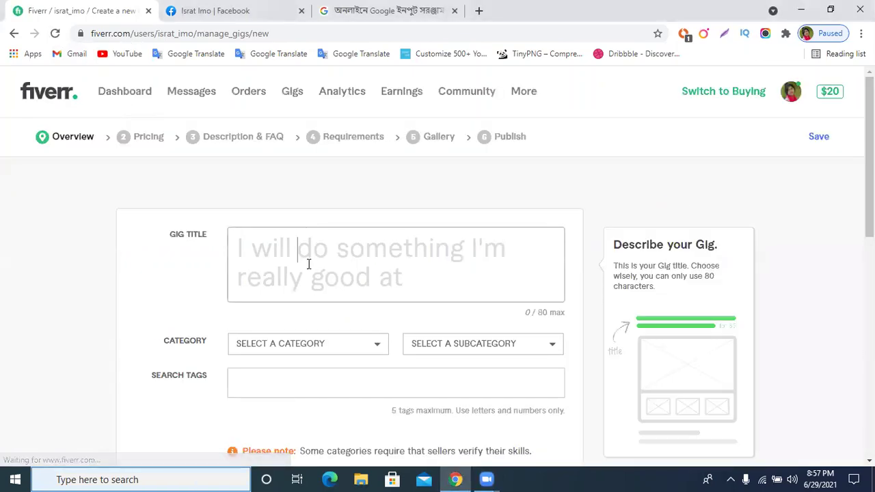
click(479, 10)
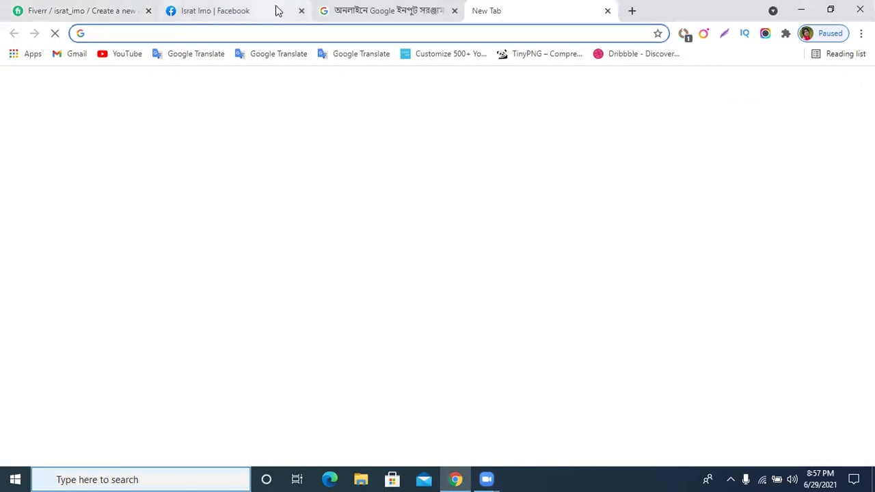
click(277, 10)
click(301, 10)
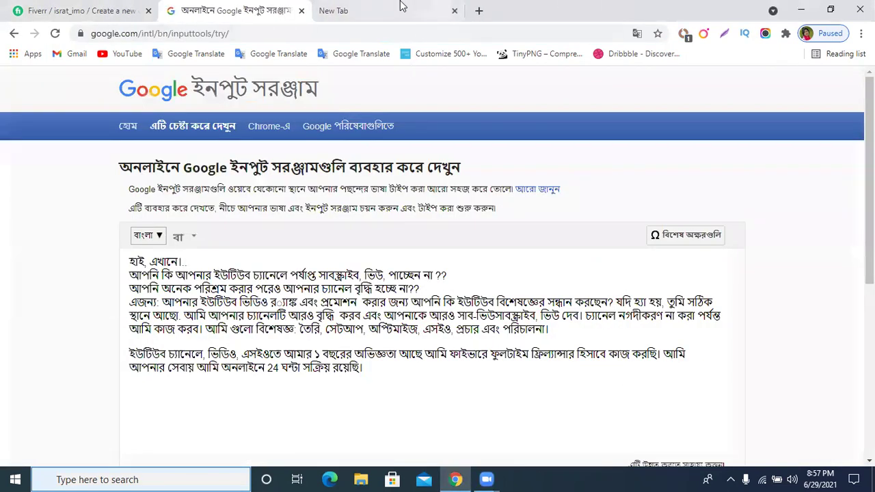
click(402, 8)
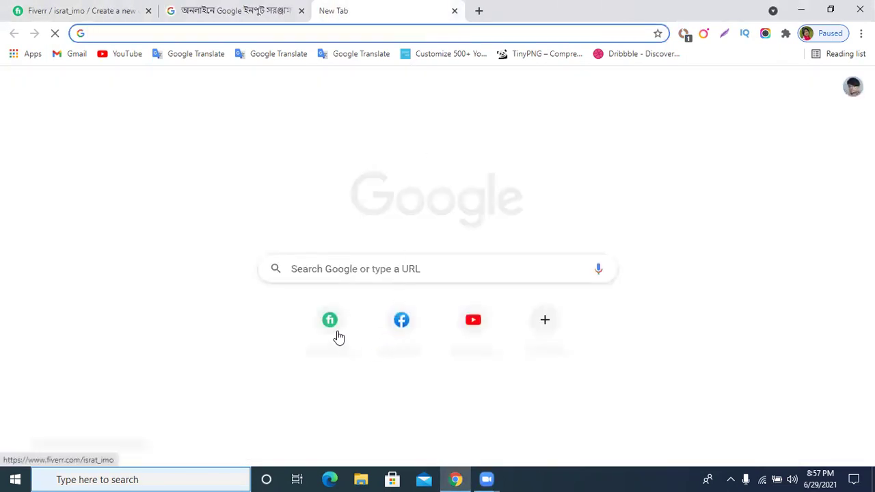
click(107, 8)
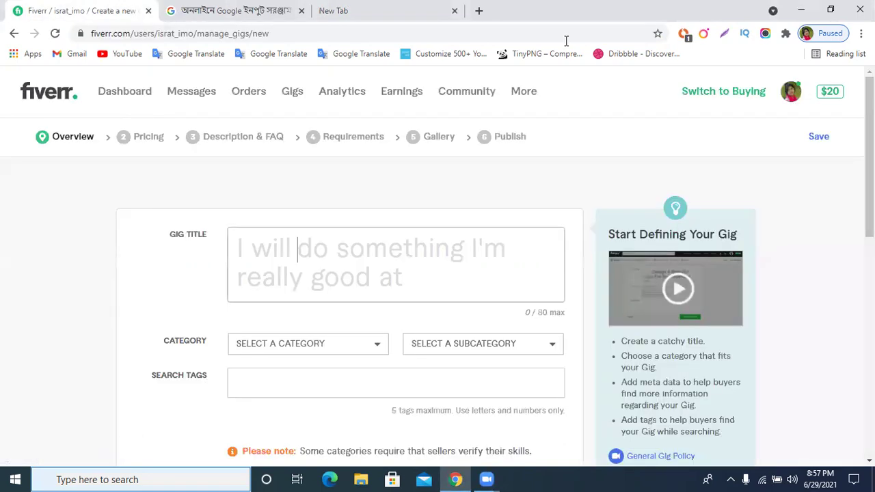
right_click(716, 99)
click(725, 104)
click(212, 8)
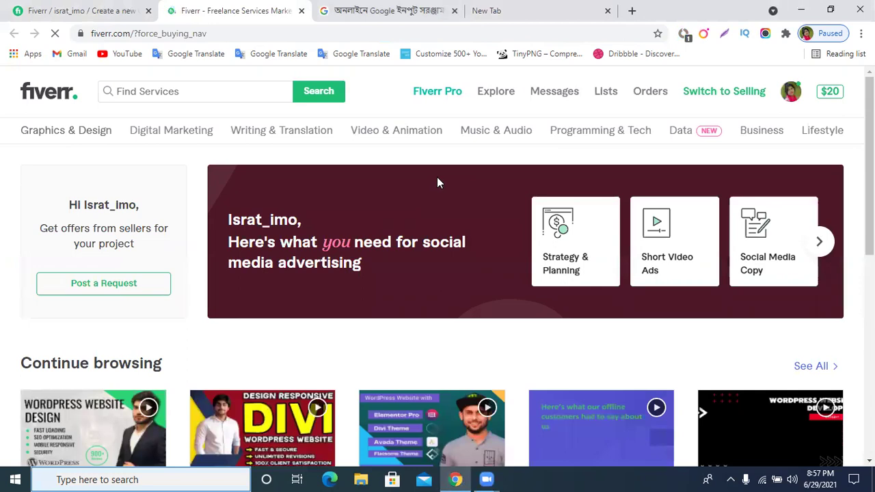
click(98, 8)
click(285, 253)
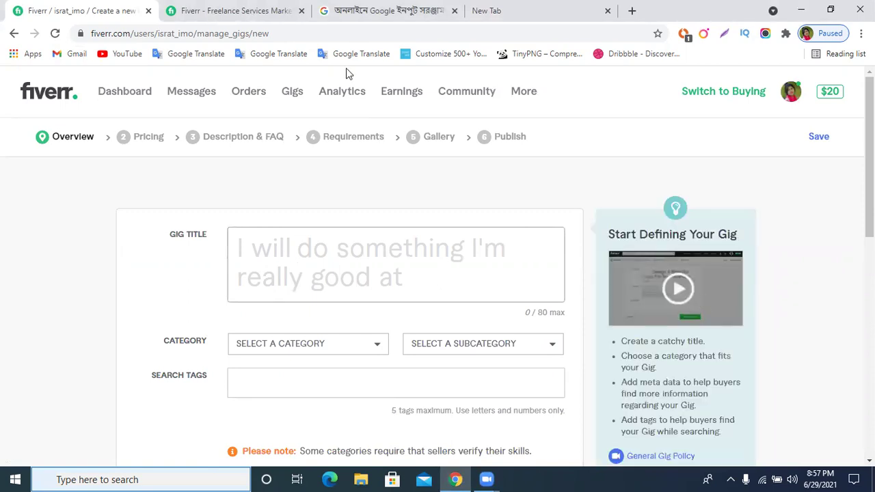
click(299, 13)
Step: Search Fiverr services for 'youtube seo' using the suggestion
click(209, 92)
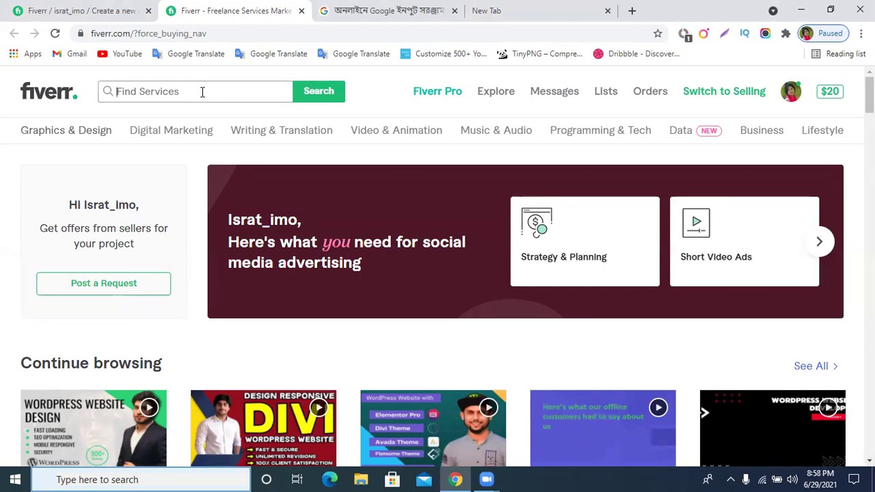
text(youyo)
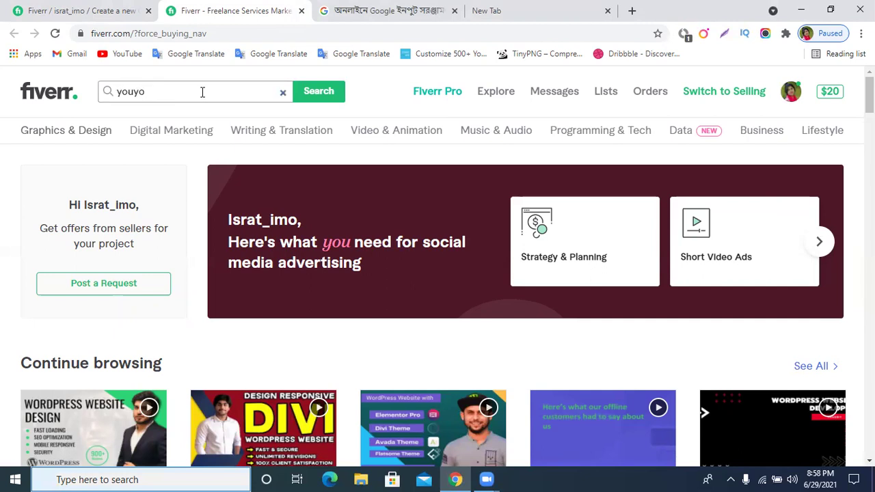
key(BackSpace)
key(BackSpace)
key(BackSpace)
key(BackSpace)
key(BackSpace)
text(youtube )
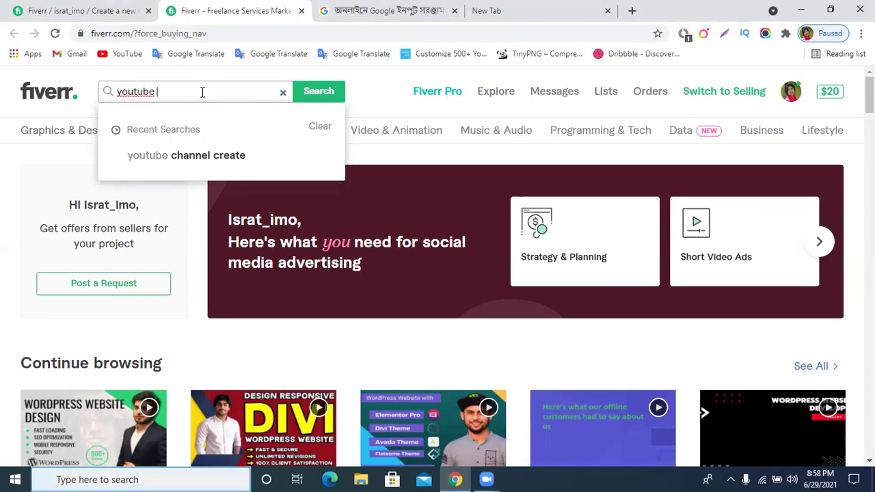
text(cha)
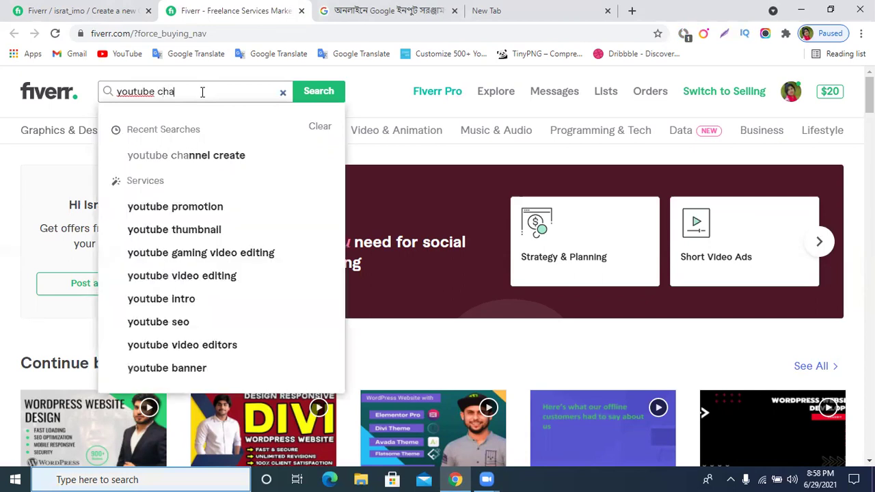
key(BackSpace)
key(BackSpace)
key(BackSpace)
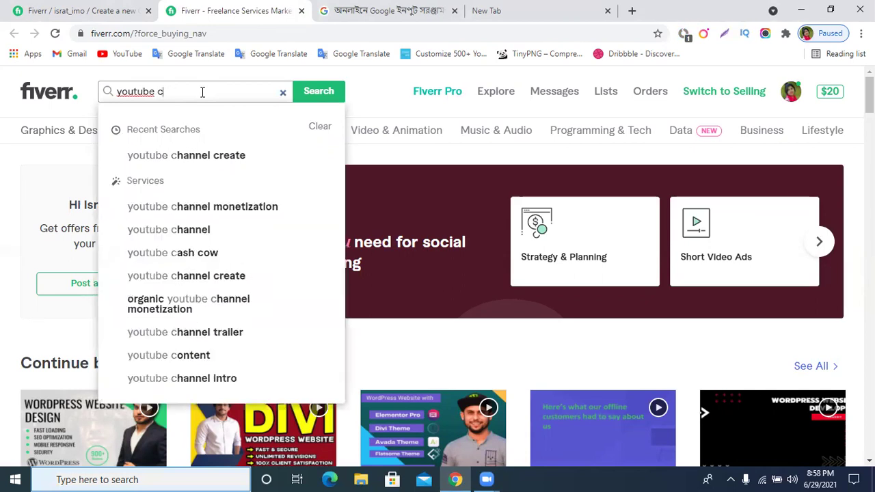
text(seo)
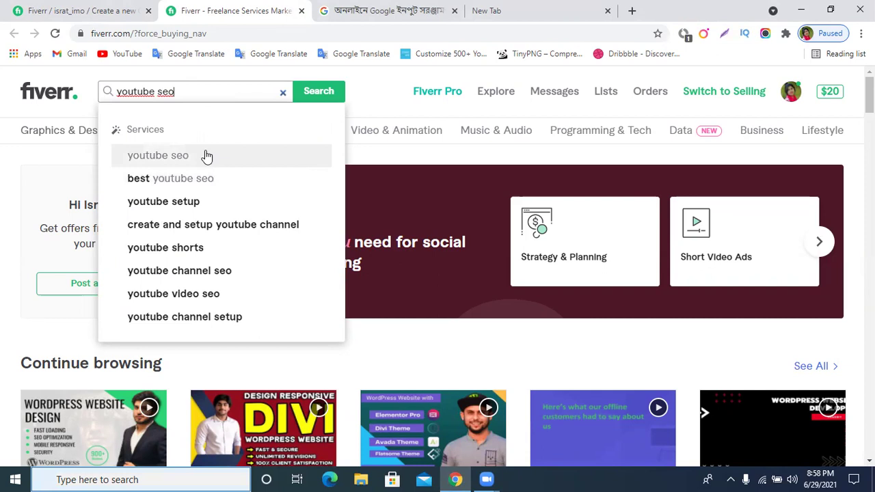
click(183, 159)
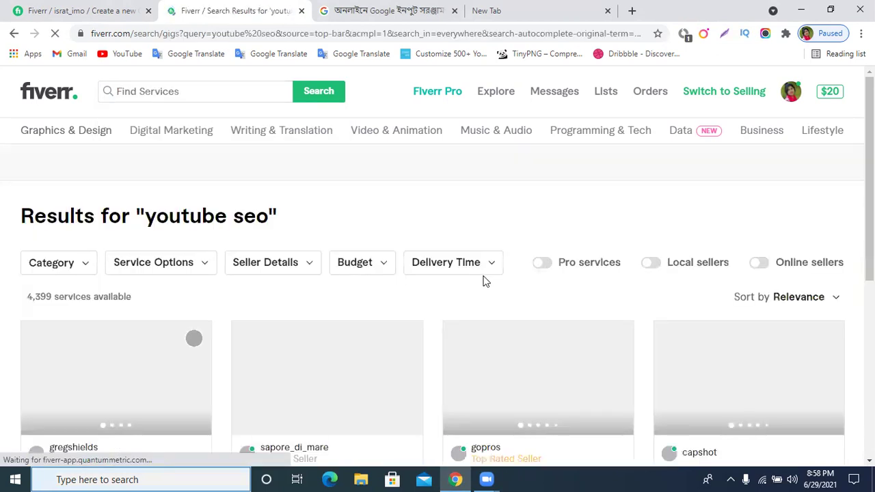
Step: Open the second, third and fourth youtube seo gigs from the results in new tabs
scroll(484, 282, down, 2)
scroll(410, 292, down, 1)
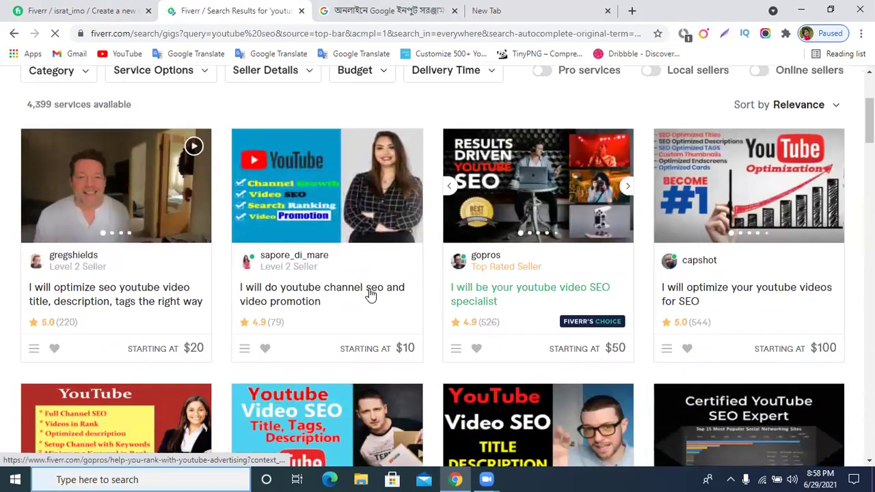
right_click(382, 296)
click(384, 298)
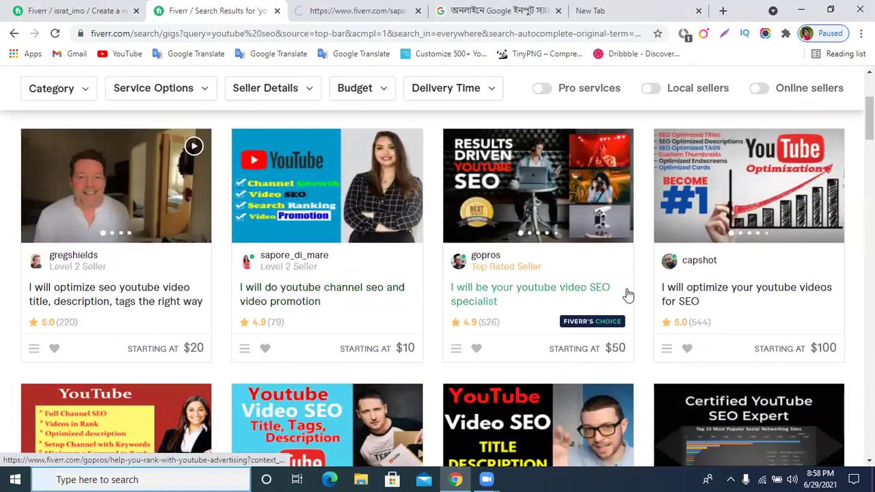
right_click(526, 292)
click(548, 305)
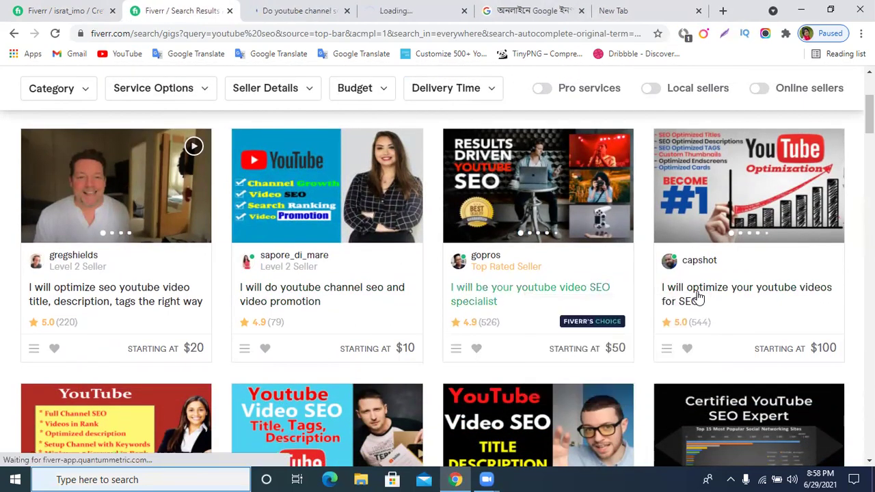
right_click(715, 295)
click(720, 304)
Step: Open two more gigs, including the video ranking gig, in background tabs, then view the channel seo gig
scroll(234, 307, down, 1)
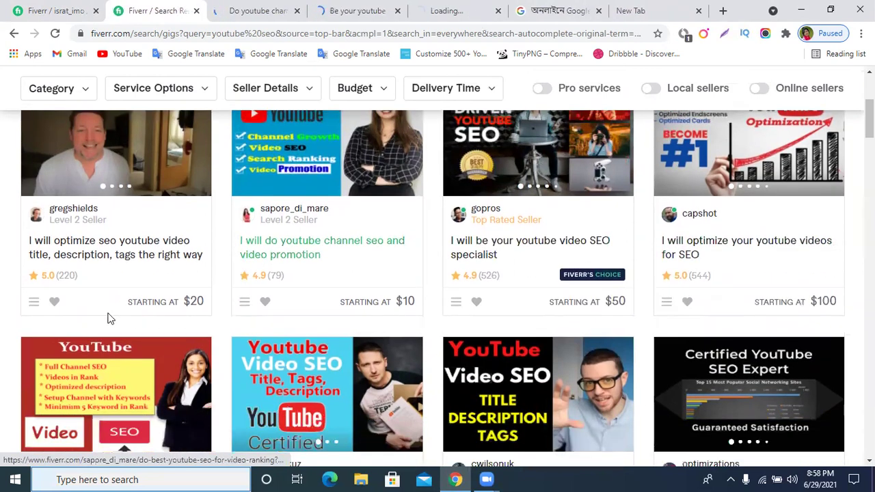
scroll(116, 298, down, 1)
middle_click(132, 301)
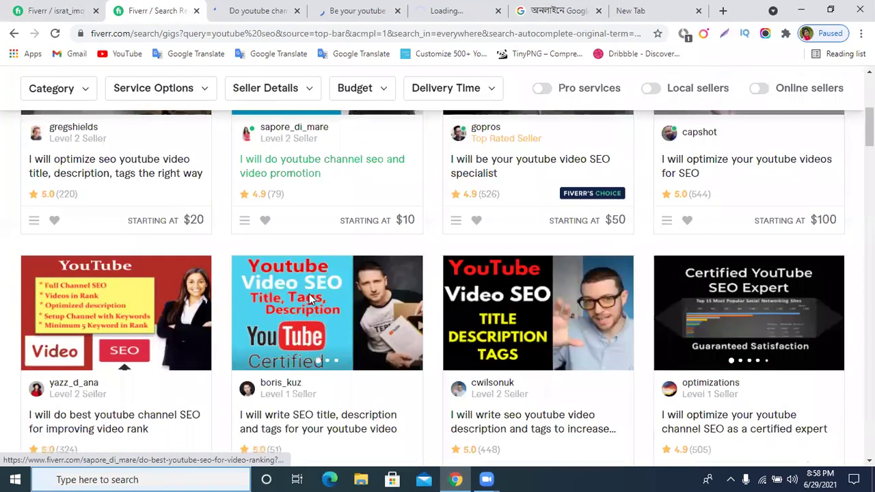
scroll(412, 302, down, 2)
scroll(412, 302, down, 4)
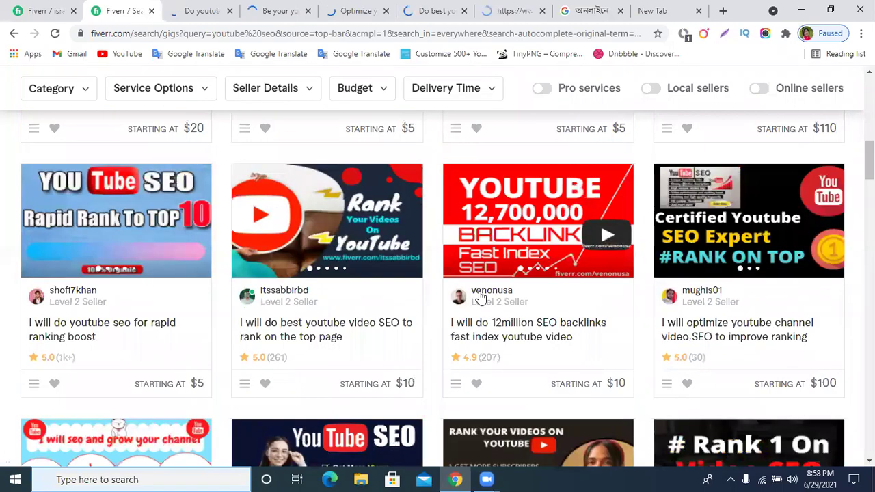
scroll(414, 294, down, 8)
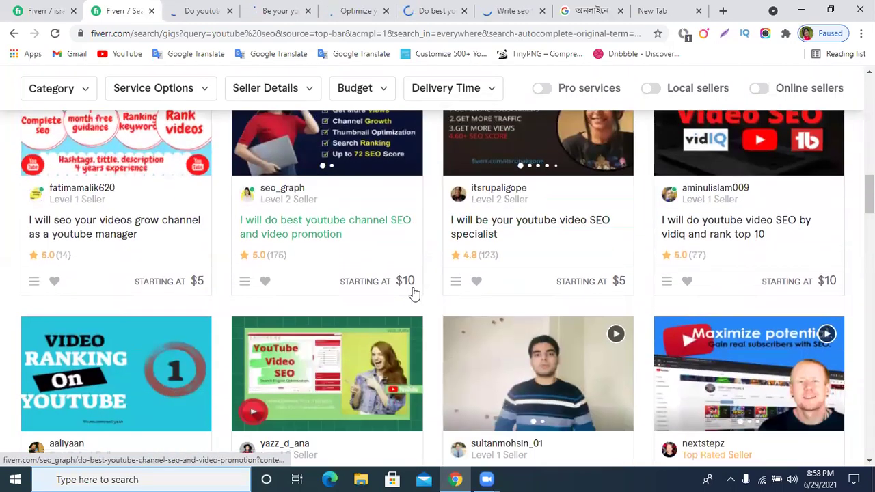
scroll(413, 294, down, 7)
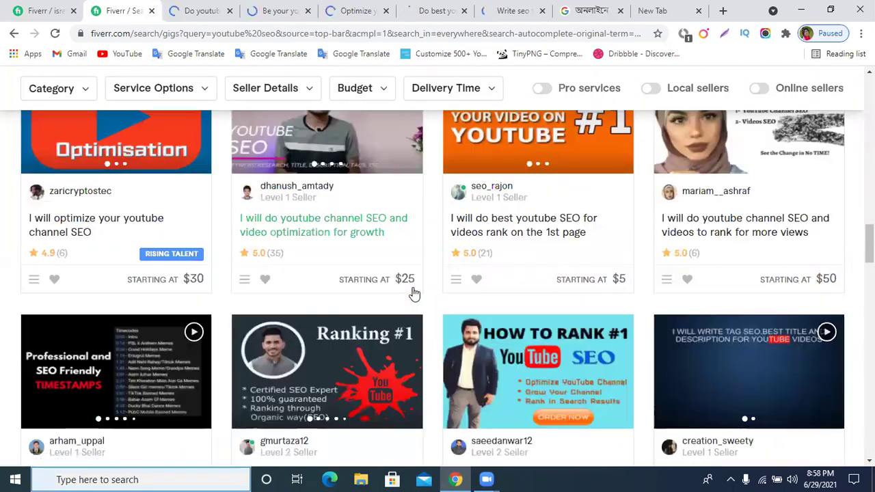
scroll(414, 294, down, 4)
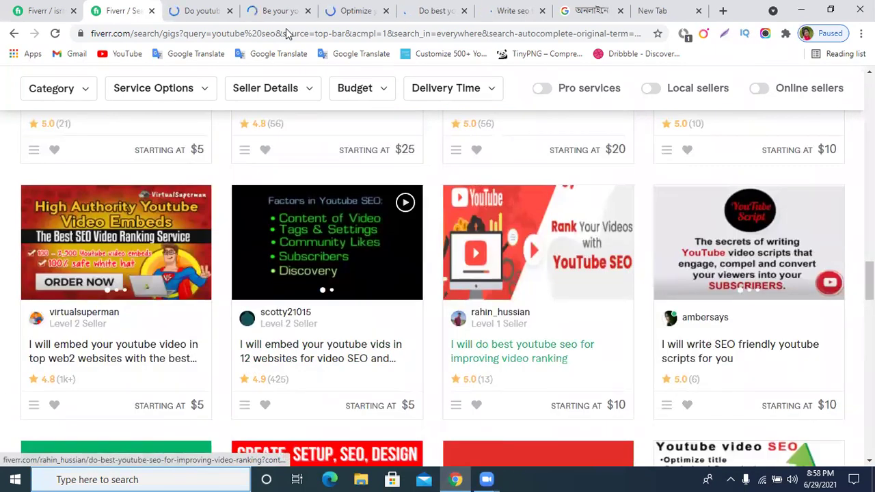
middle_click(504, 358)
click(159, 8)
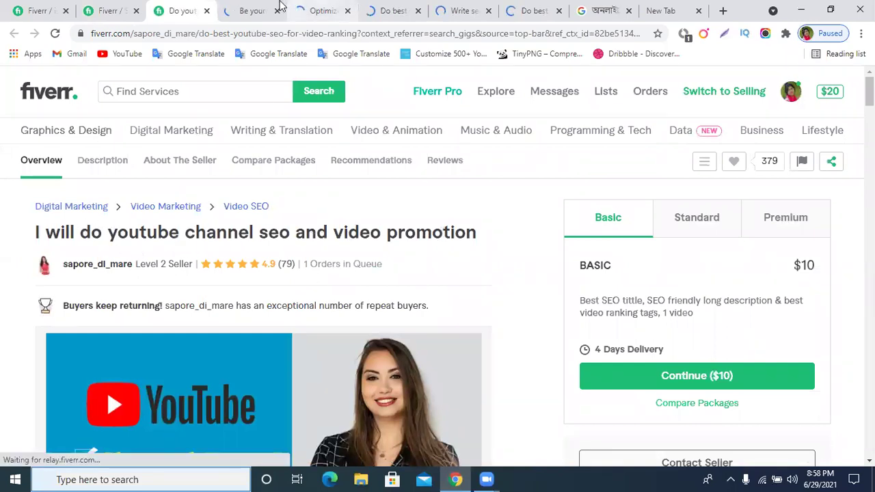
Step: Browse each open competitor gig, including 'optimize your youtube videos for SEO', then return to the gig form
click(253, 10)
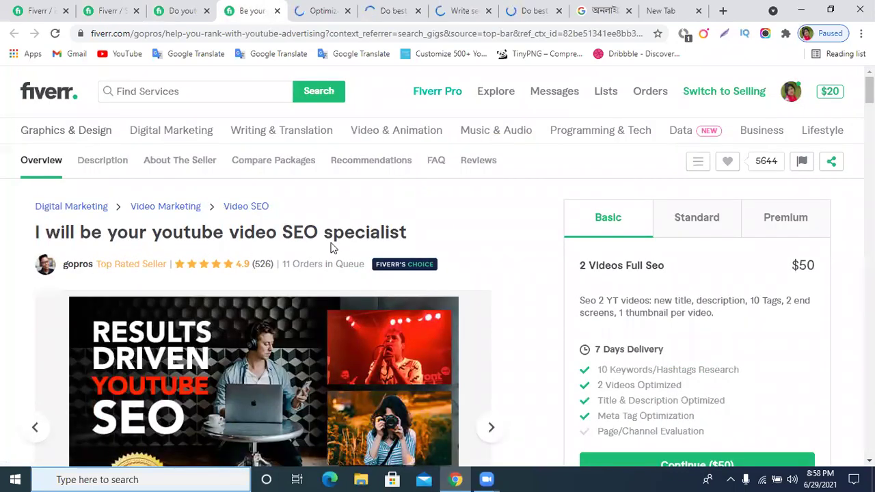
click(323, 8)
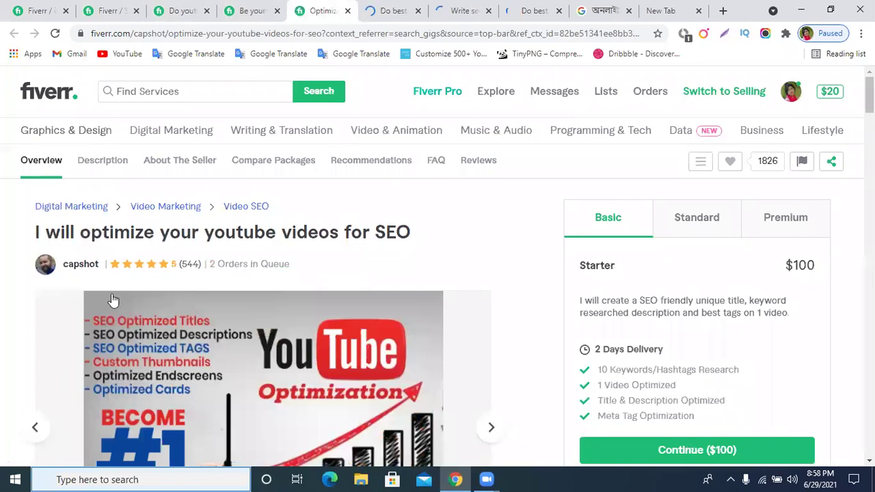
click(383, 8)
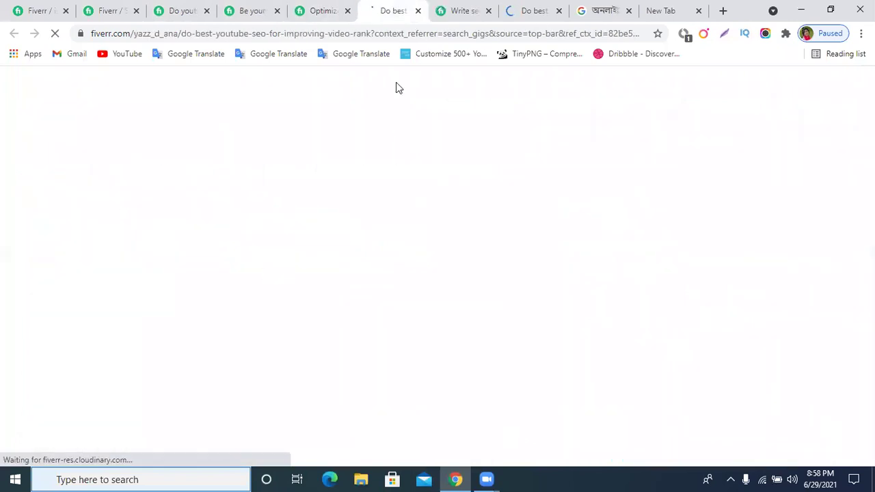
key(ctrl+Tab)
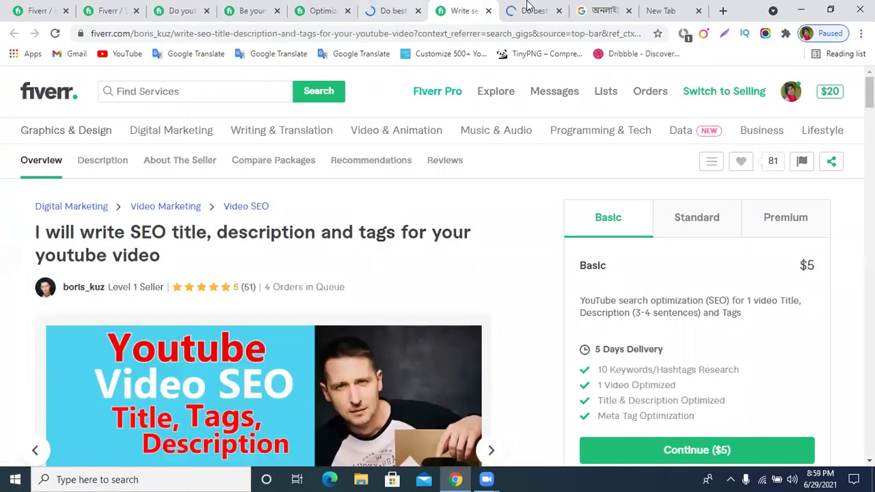
key(ctrl+Tab)
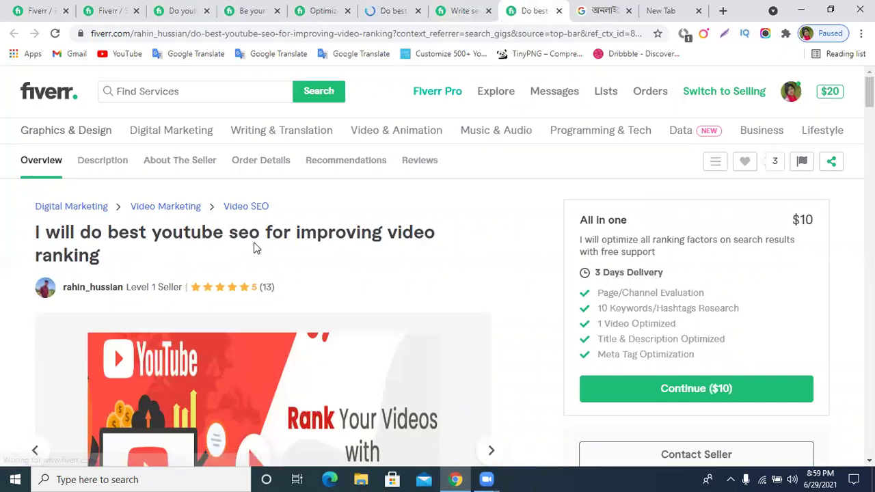
click(316, 8)
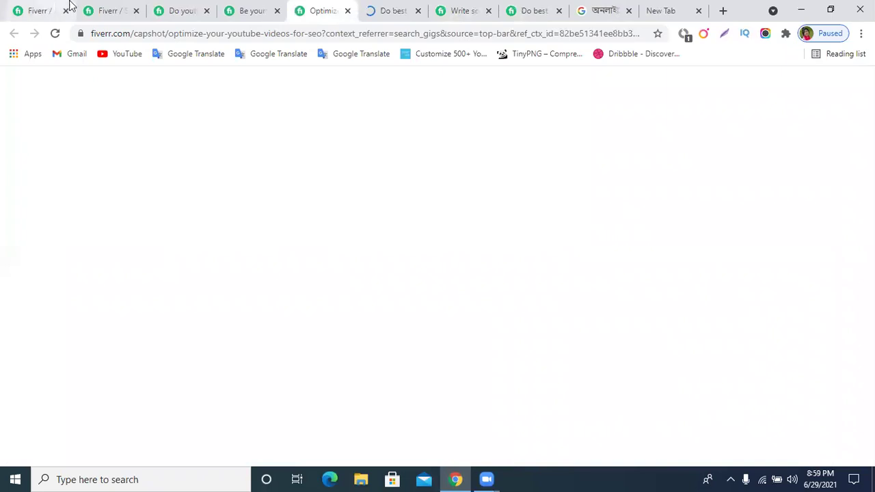
click(69, 6)
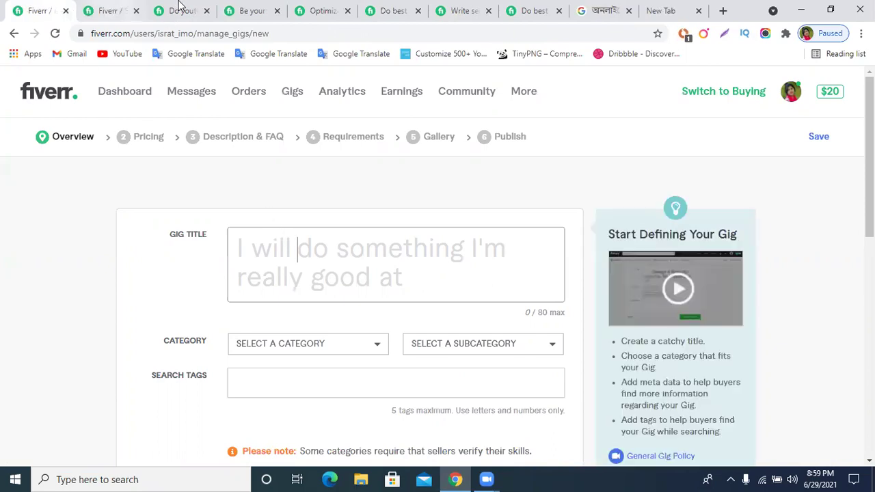
Step: Select the competitor's title 'do youtube channel seo and video promotion' on its gig page
key(ctrl+Tab)
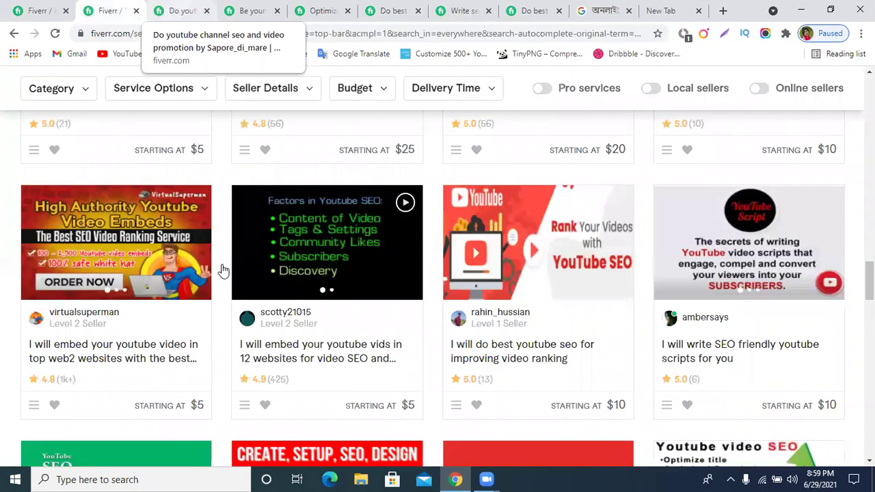
key(ctrl+Tab)
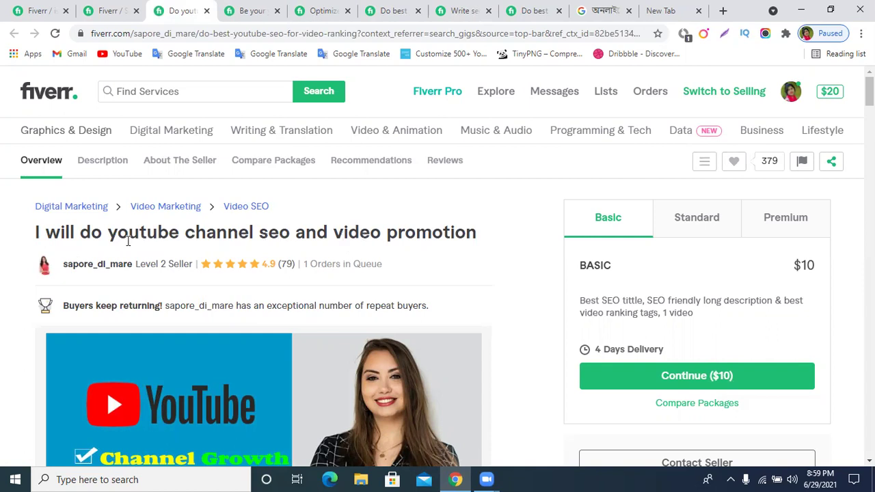
triple_click(289, 237)
key(ctrl+c)
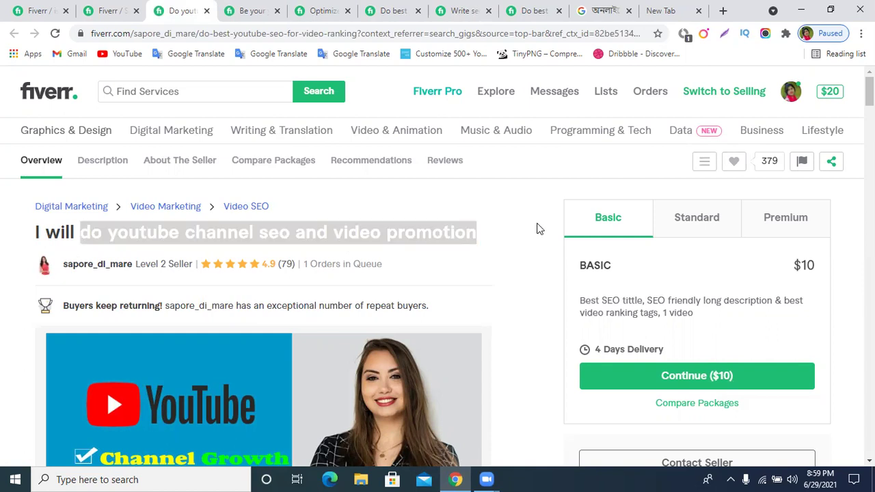
Step: Paste 'do youtube channel seo and video promotion' into the Gig Title field
click(41, 10)
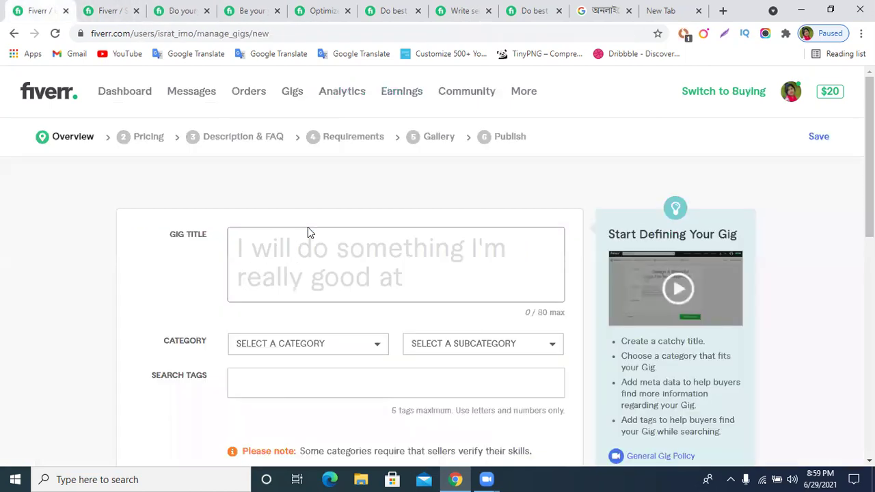
click(308, 234)
key(ctrl+v)
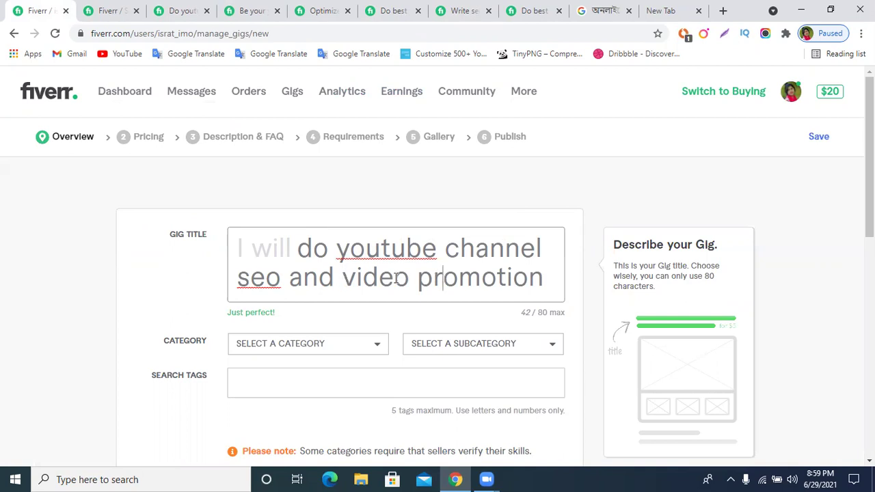
scroll(516, 278, down, 1)
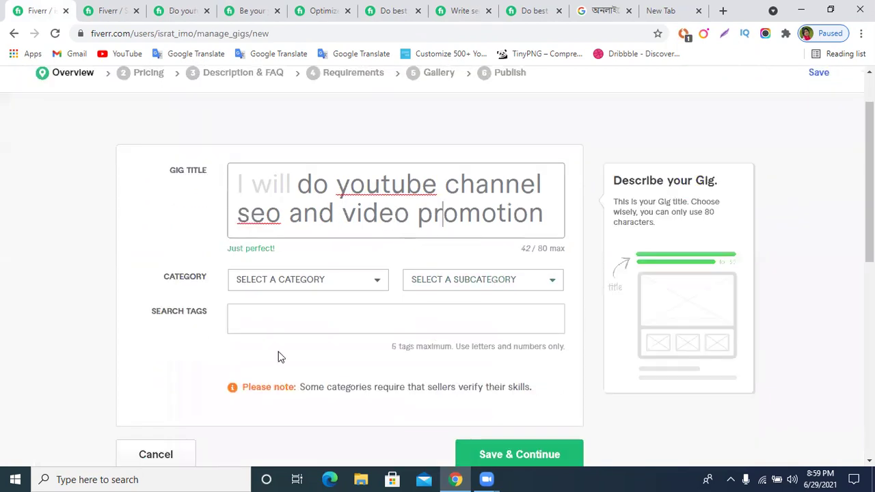
click(331, 185)
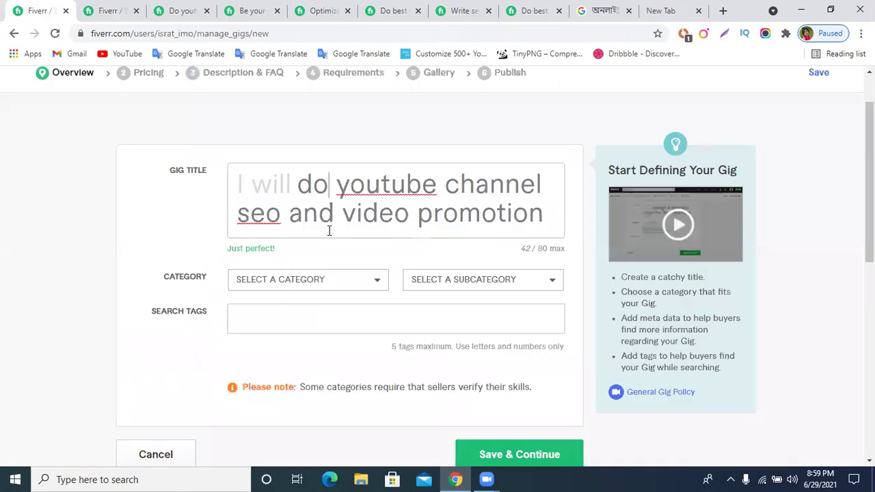
click(281, 217)
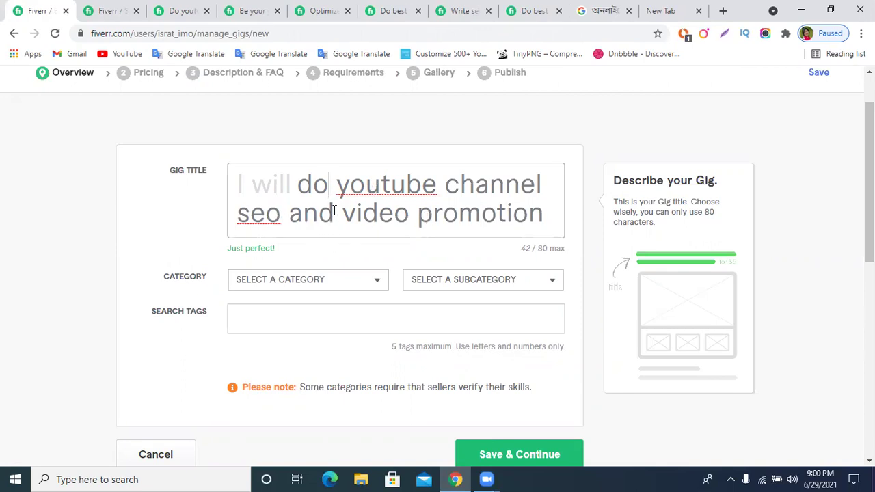
mouse_move(333, 186)
mouse_down()
mouse_move(296, 192)
mouse_move(328, 186)
mouse_up()
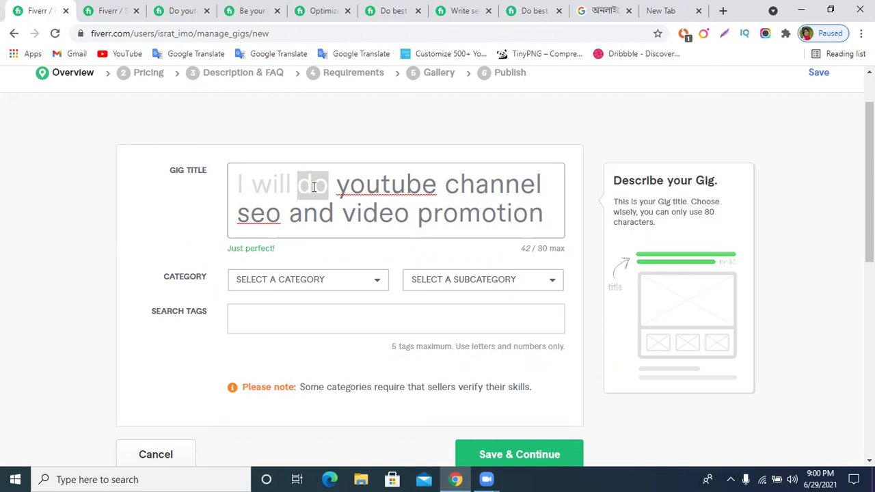
click(314, 187)
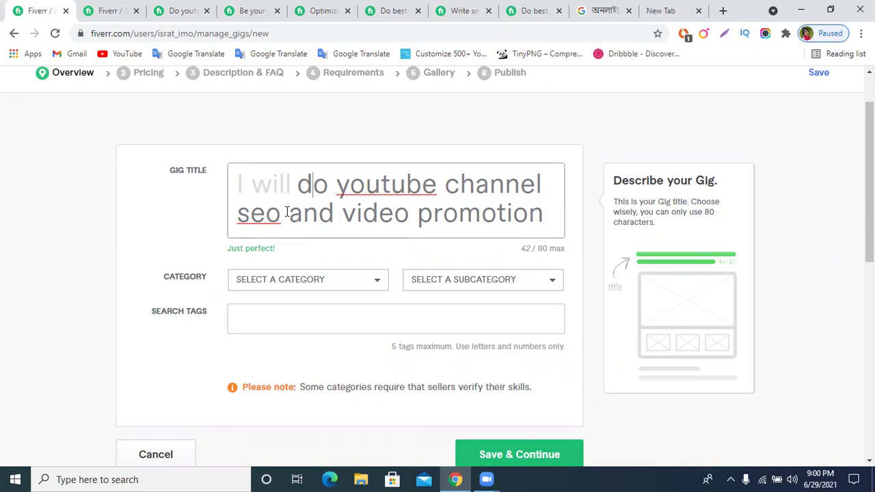
drag(290, 215, 410, 220)
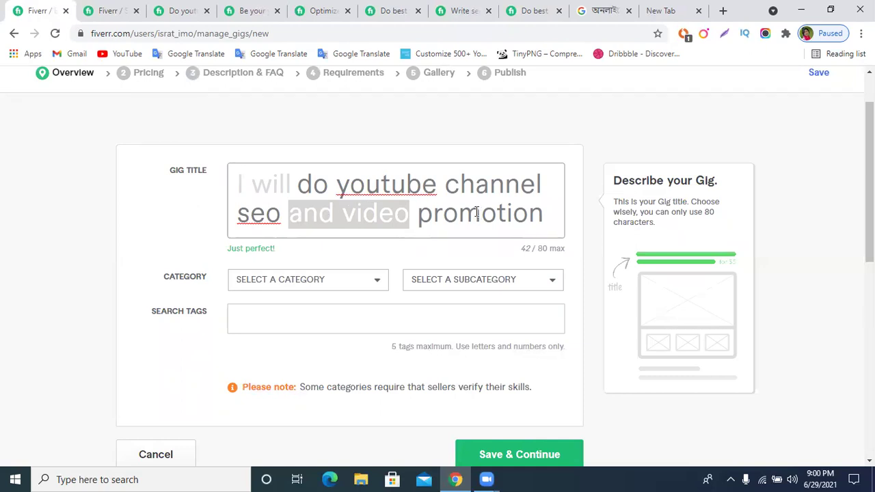
Step: Correct 'youtube' in the title to 'YouTube' using the spelling suggestion
double_click(402, 193)
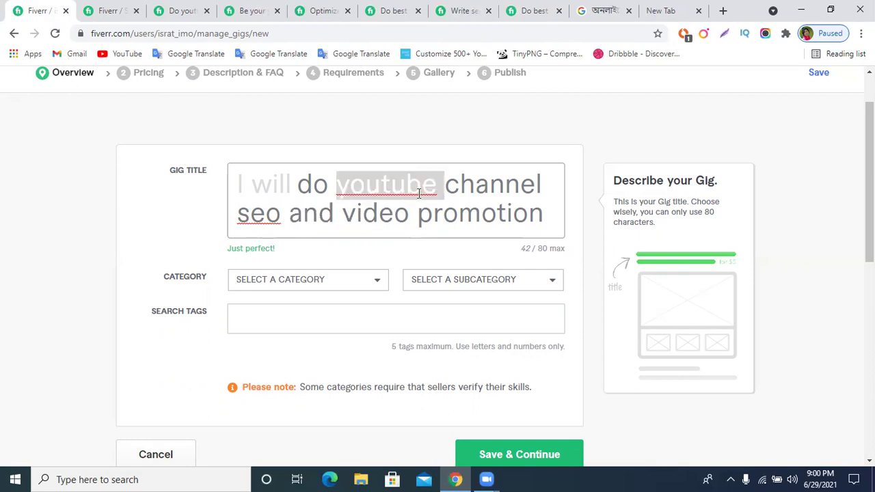
click(419, 194)
right_click(393, 191)
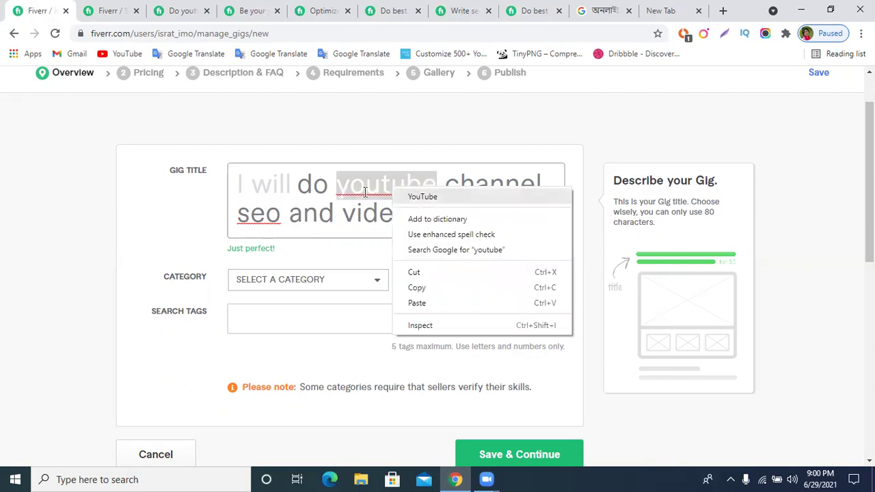
click(424, 198)
Step: Set the gig category to Digital Marketing > Video Marketing with service type Video SEO
right_click(250, 217)
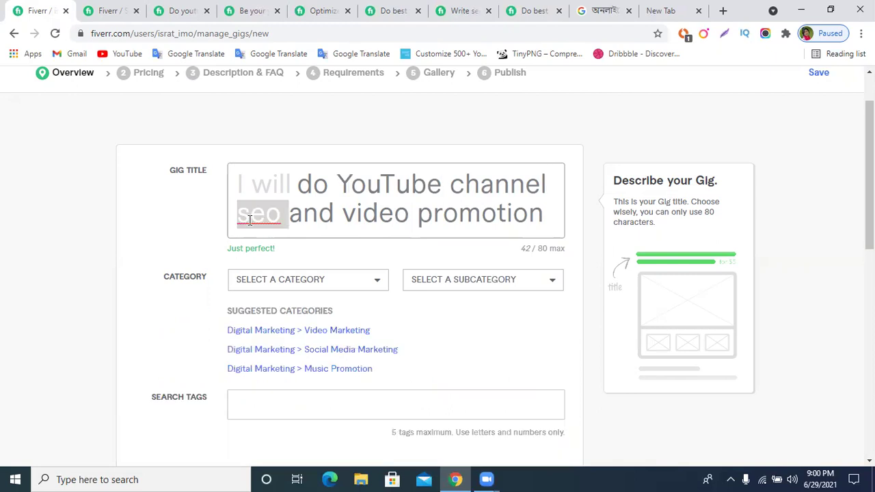
click(240, 214)
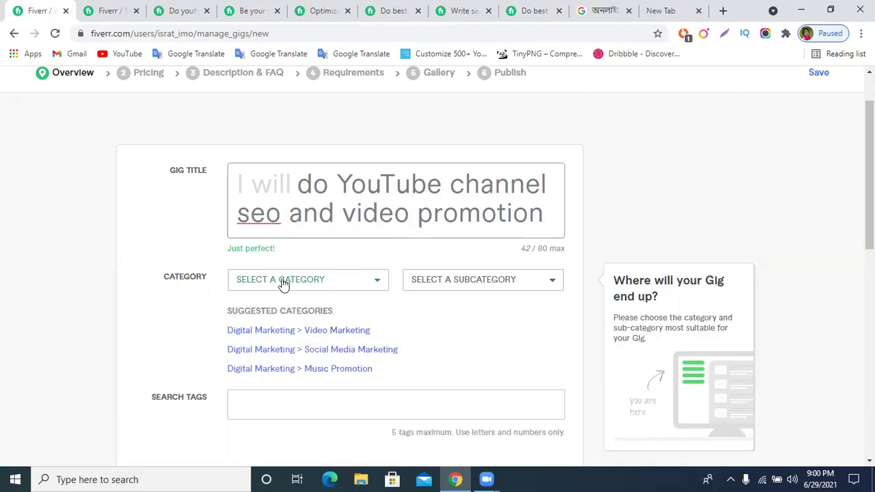
click(286, 280)
click(265, 314)
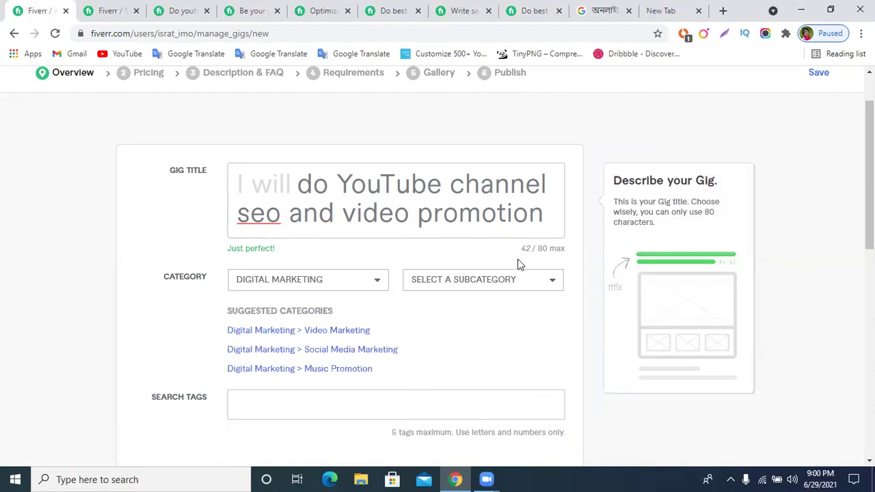
click(467, 281)
scroll(505, 321, down, 2)
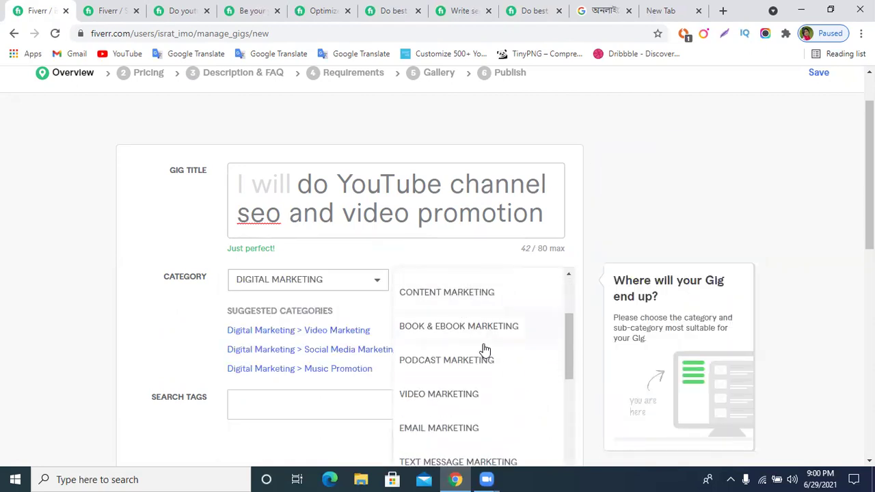
click(467, 397)
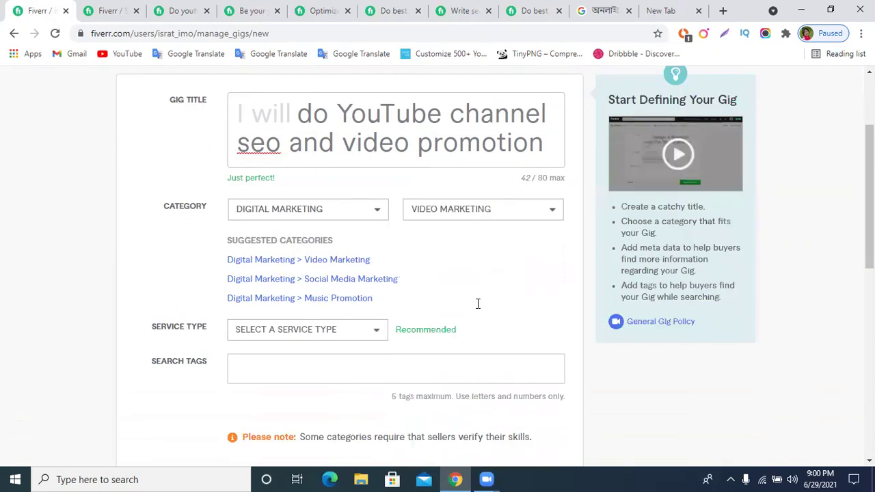
scroll(476, 303, down, 2)
click(279, 274)
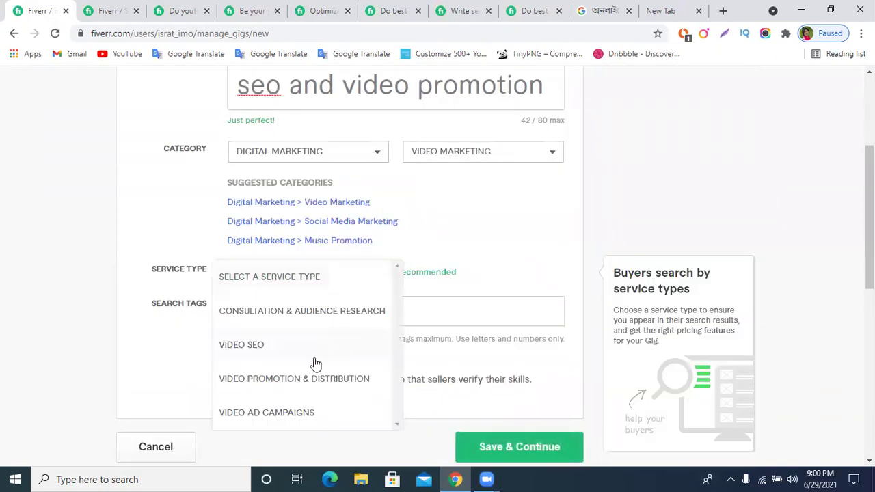
click(281, 345)
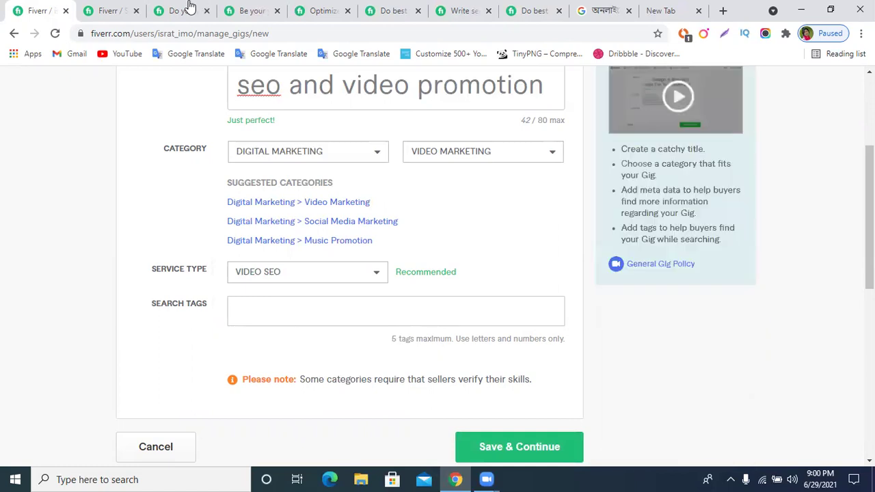
Step: Compare the competitor YouTube SEO gigs, then view the youtube seo search results
key(ctrl+3)
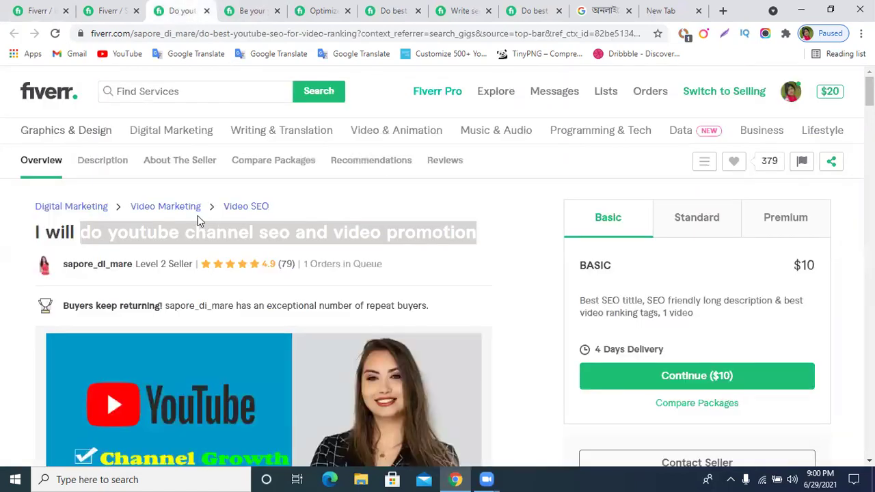
click(246, 10)
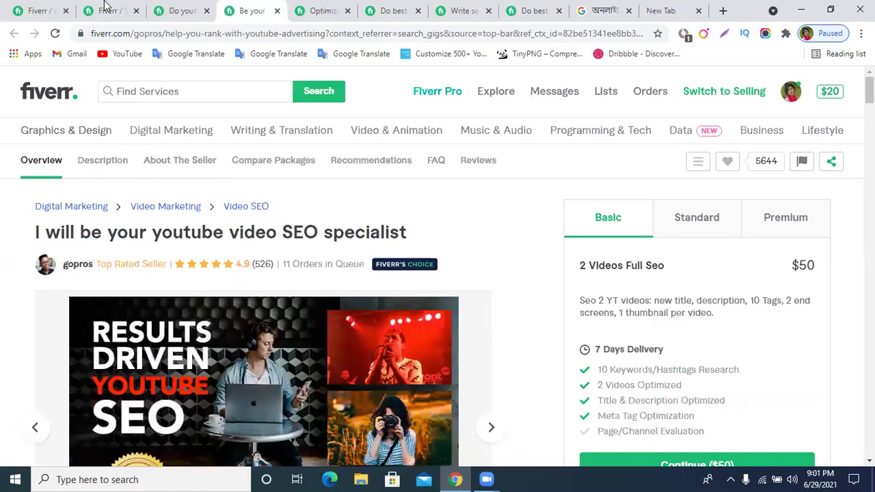
click(38, 10)
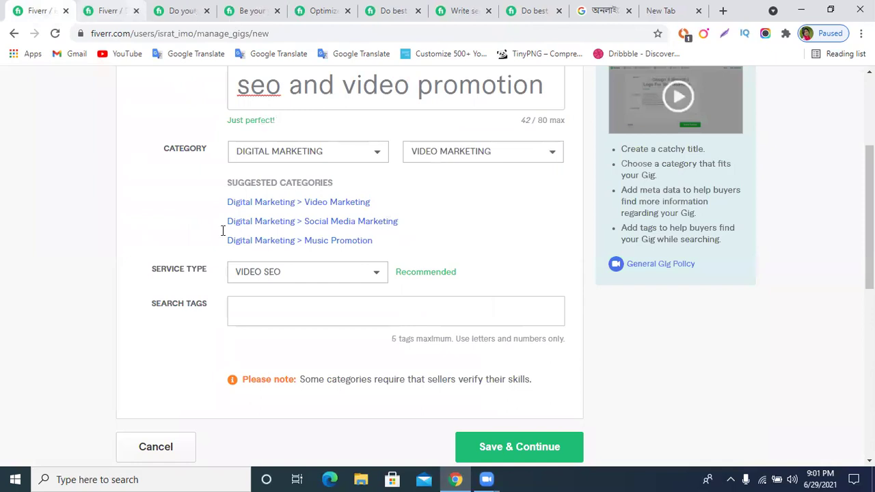
key(ctrl+3)
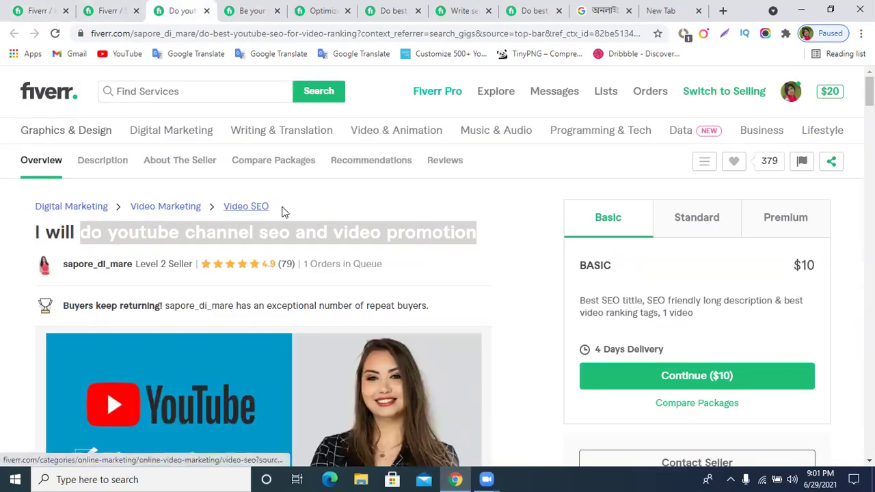
key(ctrl+1)
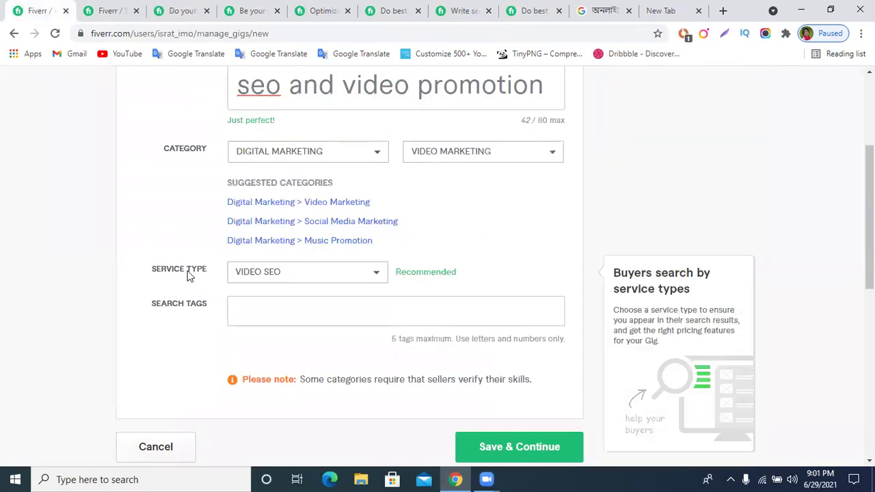
click(114, 11)
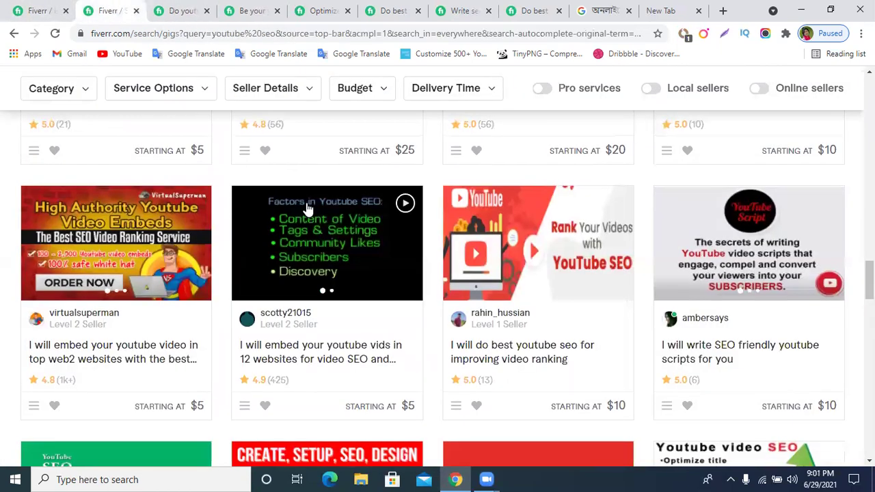
Step: Select the 'video marketing' related tag on the competitor's youtube channel seo gig
scroll(307, 209, up, 2)
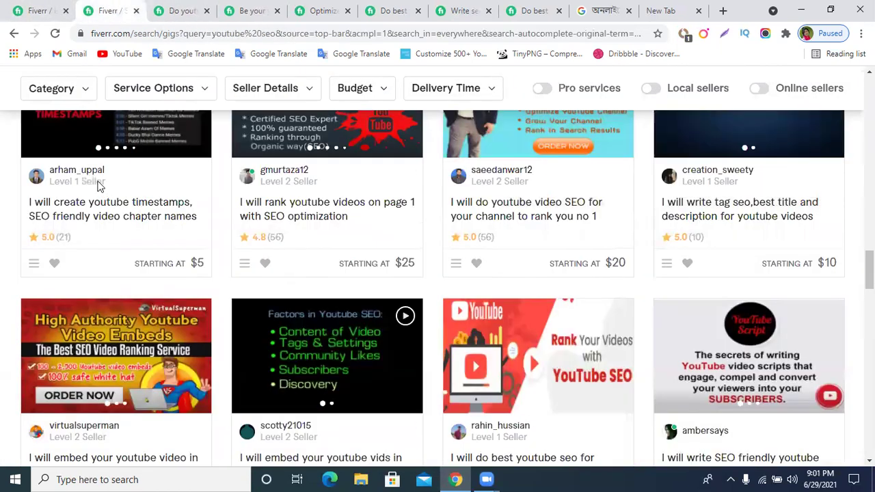
scroll(219, 171, up, 3)
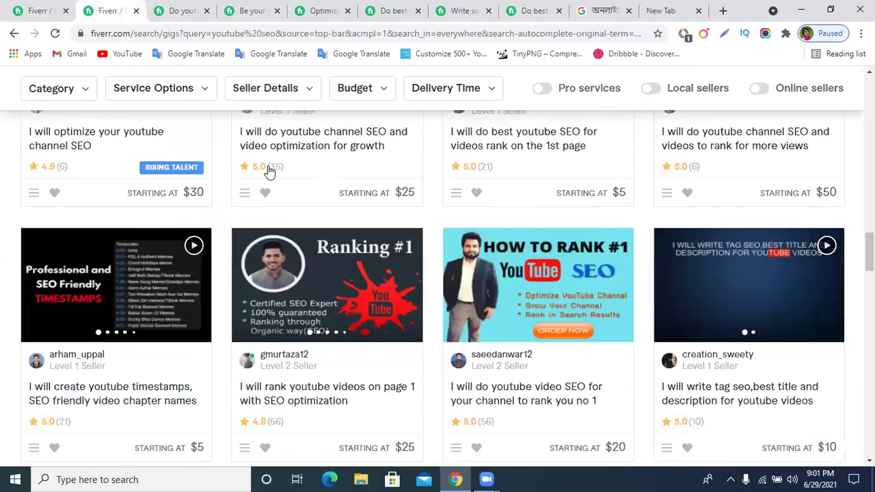
scroll(269, 171, up, 10)
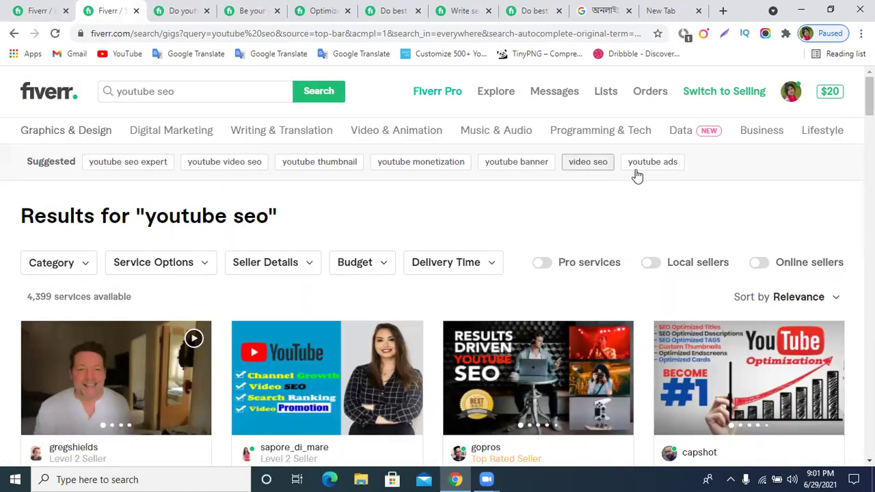
click(187, 14)
scroll(332, 365, down, 5)
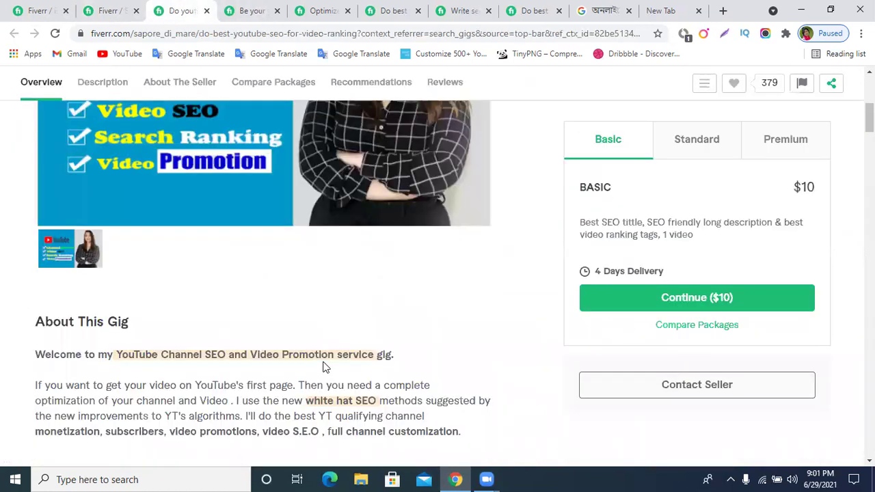
scroll(294, 380, down, 15)
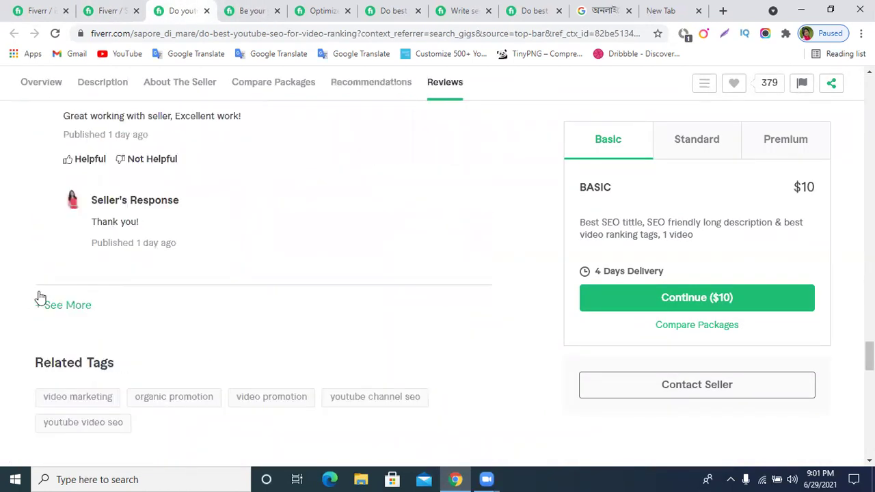
scroll(80, 276, down, 2)
drag(116, 277, 117, 280)
key(ctrl+c)
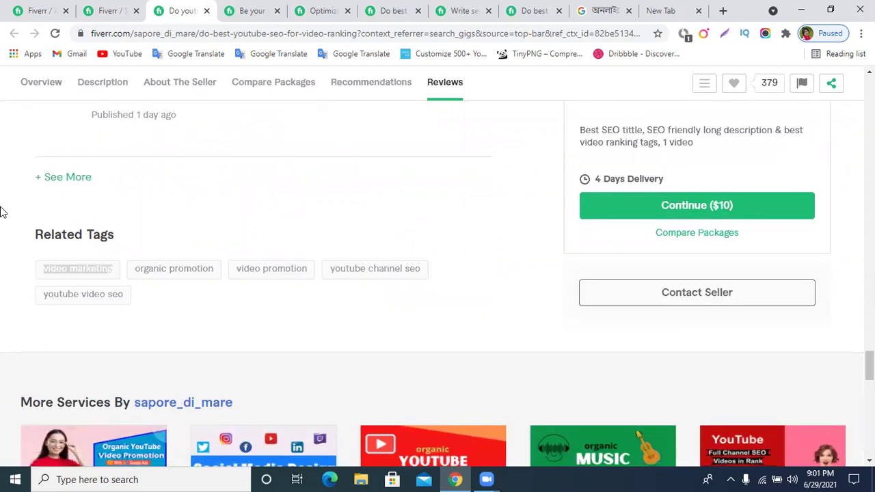
Step: Add 'video marketing' and 'video promotion' as search tags copied from the competitor's related tags
key(ctrl+1)
click(315, 313)
key(ctrl+v)
key(Return)
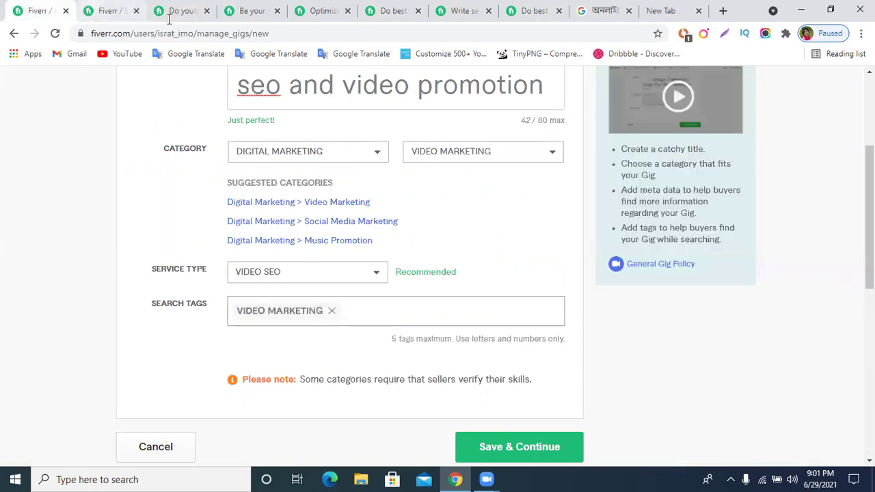
click(181, 10)
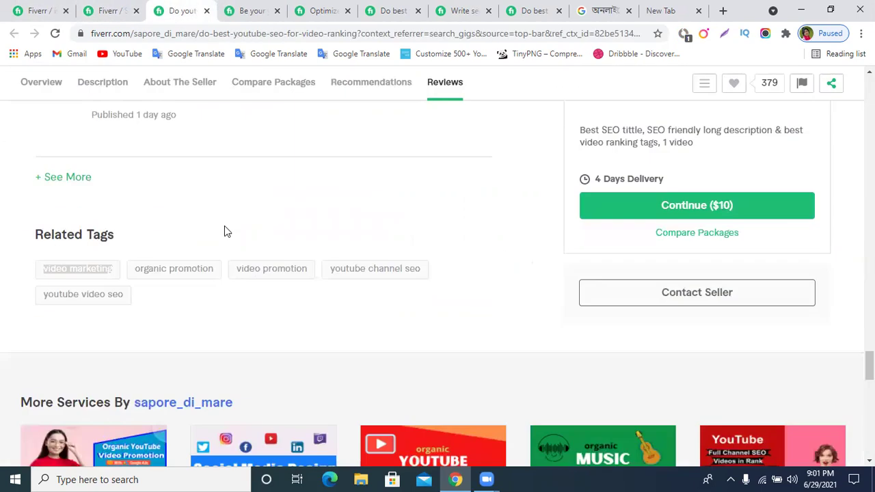
drag(136, 270, 197, 274)
click(239, 294)
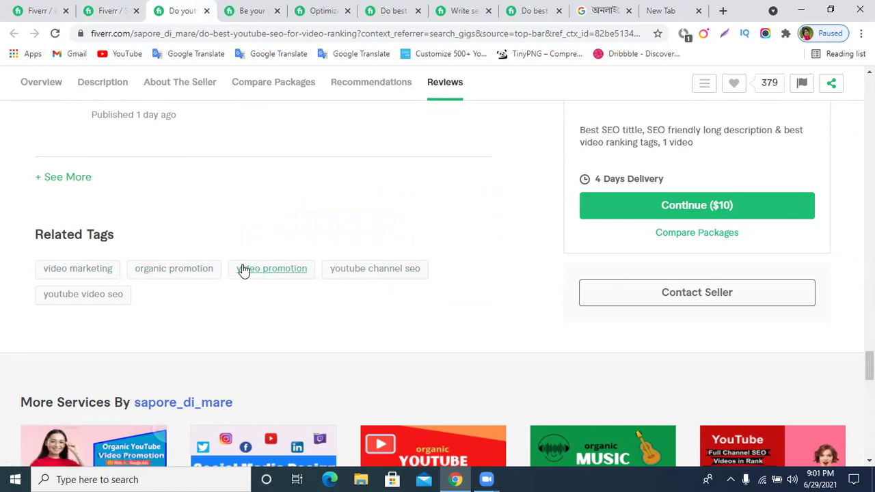
mouse_move(236, 273)
mouse_down()
mouse_move(303, 274)
mouse_move(244, 269)
mouse_up()
key(ctrl+c)
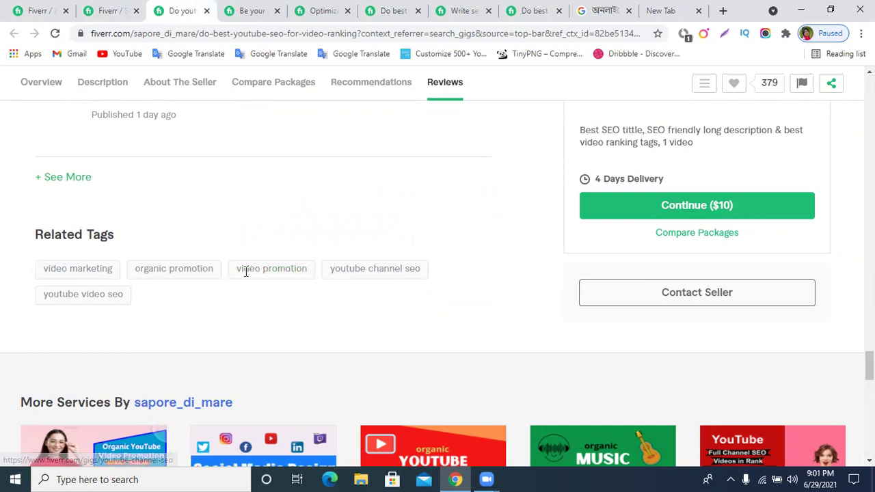
click(39, 11)
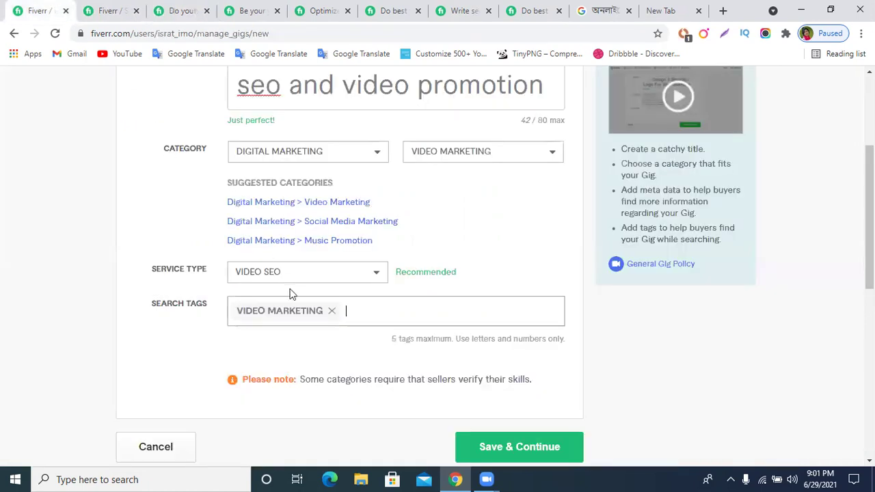
key(ctrl+v)
key(Return)
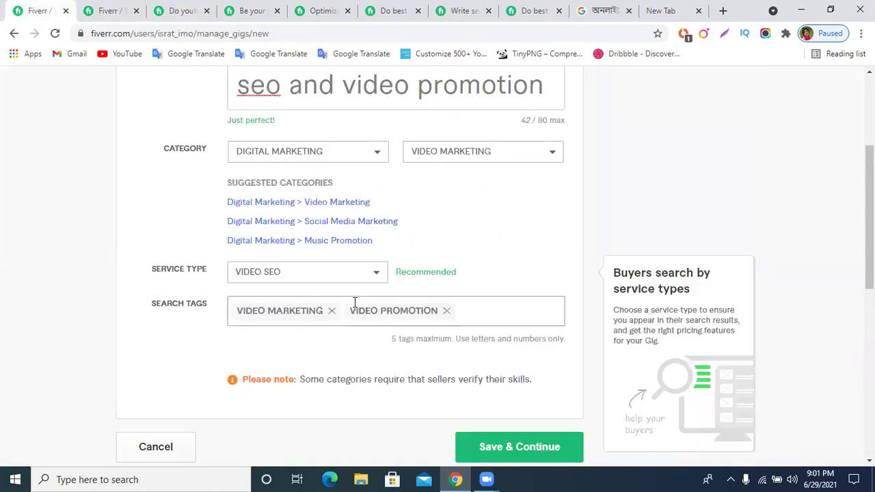
Step: Add 'video seo' and 'youtube video seo' as search tags from the search suggestions
click(125, 7)
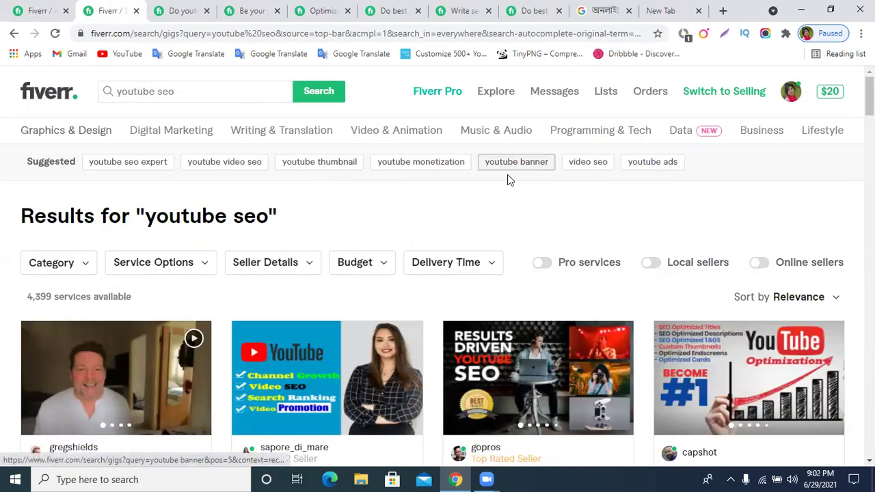
drag(615, 164, 558, 176)
key(ctrl+c)
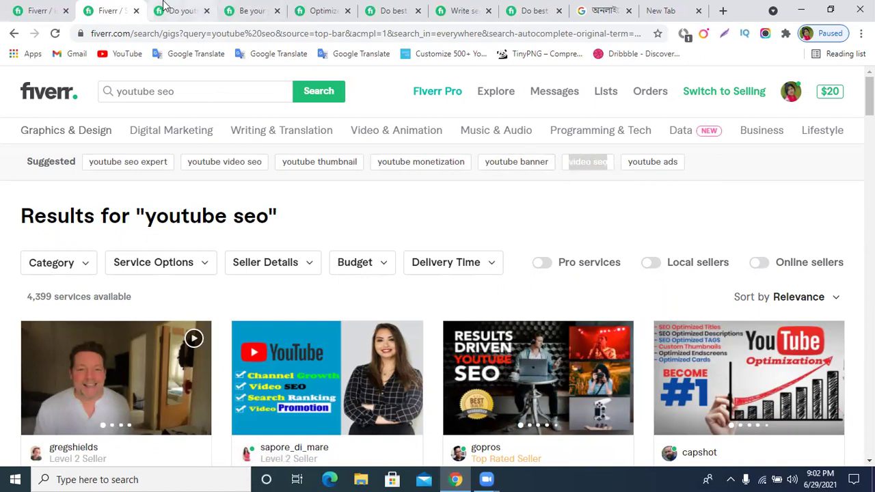
key(ctrl+shift+Tab)
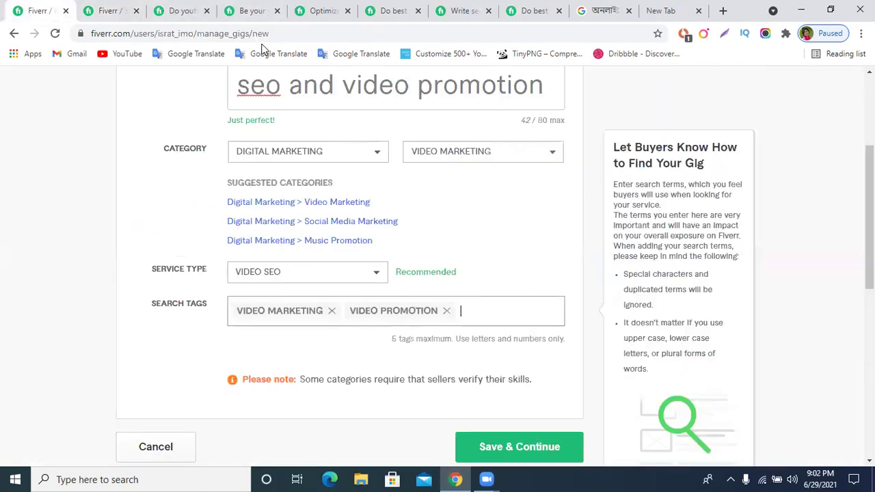
key(ctrl+v)
click(511, 334)
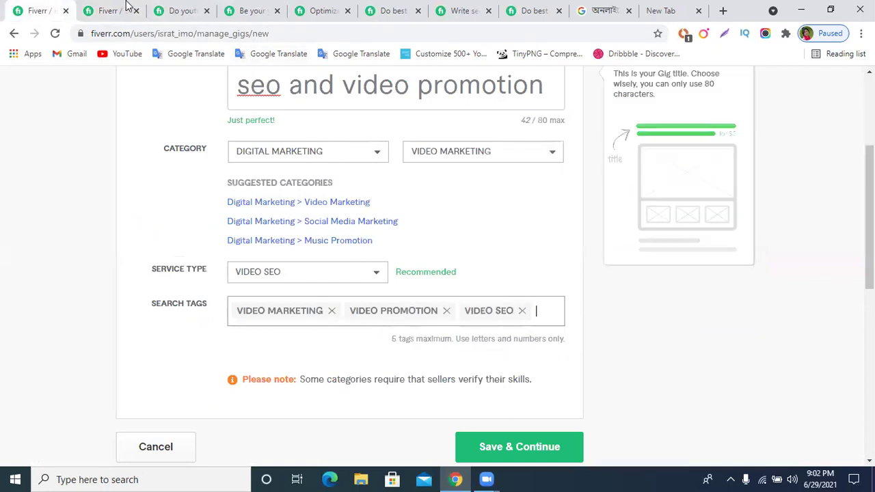
click(109, 10)
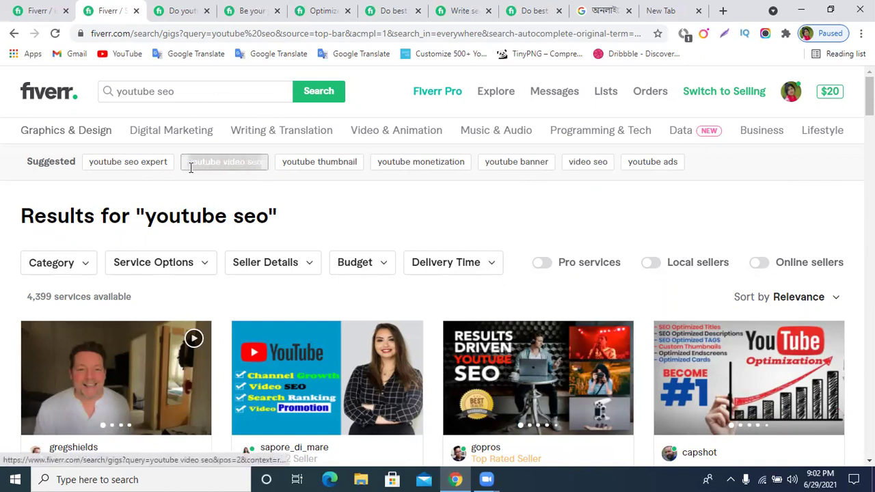
click(39, 10)
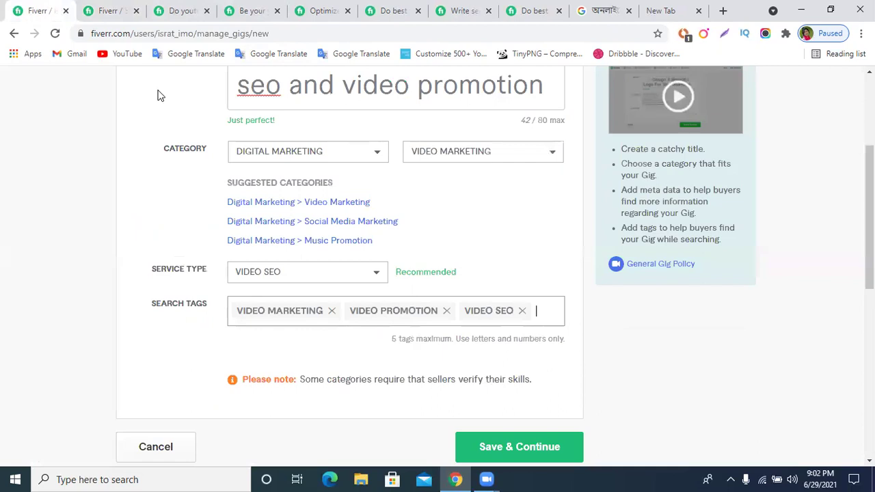
click(481, 325)
text(youtube video seo)
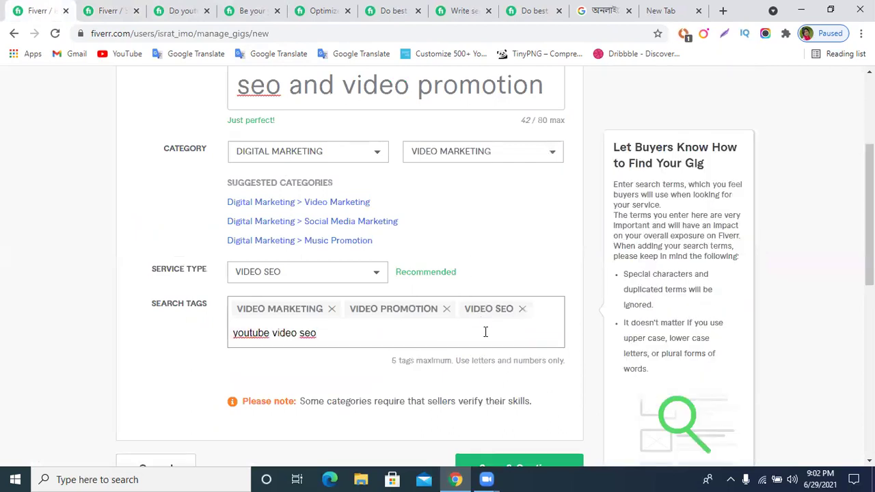
key(Return)
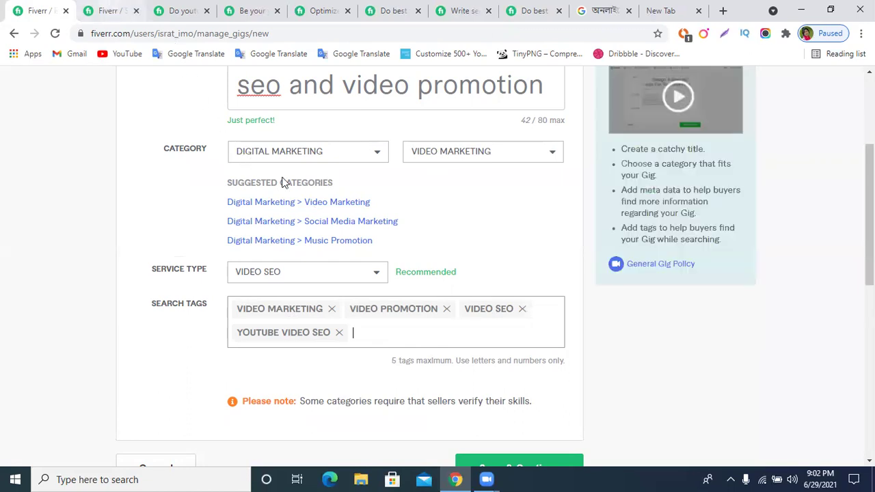
Step: Search Fiverr for 'best youtube seo' and select the phrase in the results heading
key(ctrl+Tab)
drag(375, 161, 468, 168)
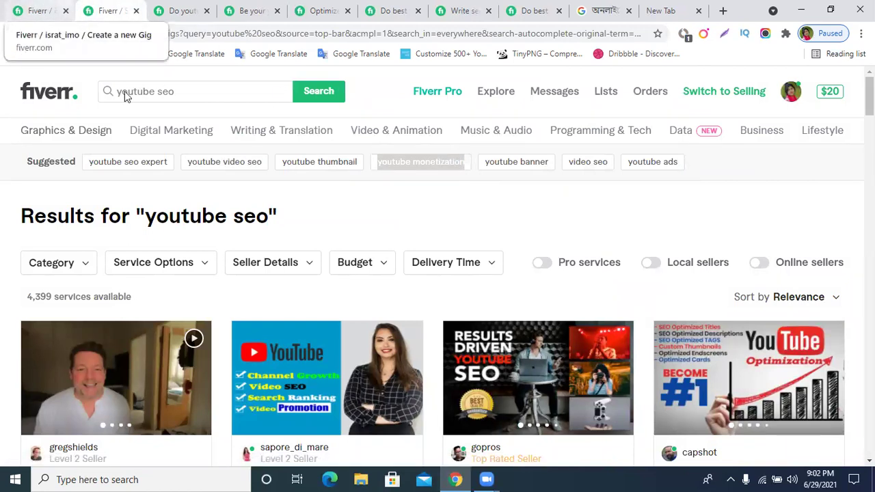
triple_click(186, 94)
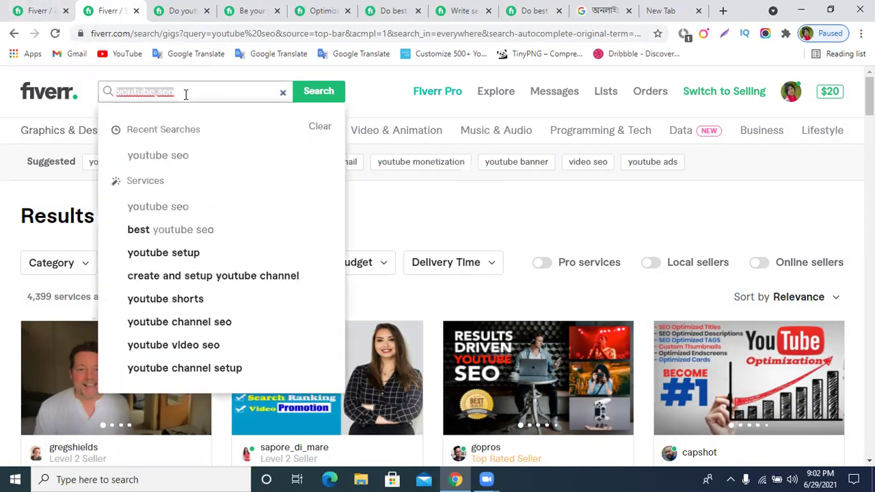
click(172, 236)
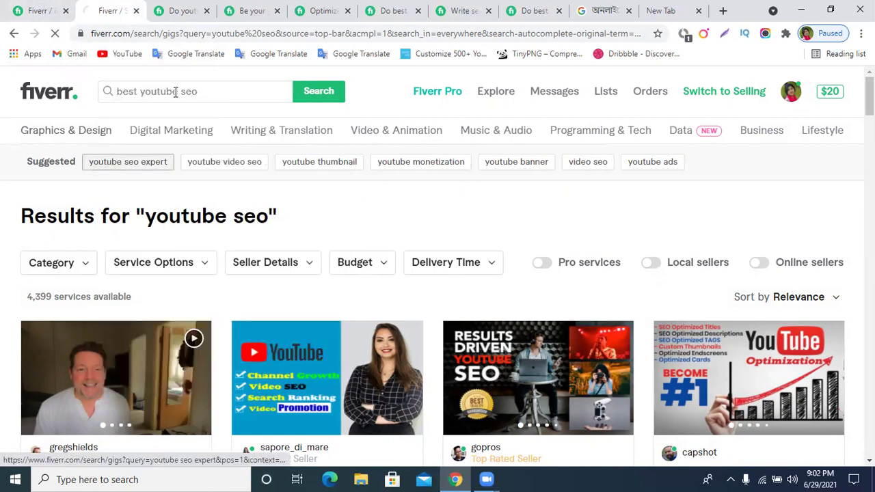
click(175, 91)
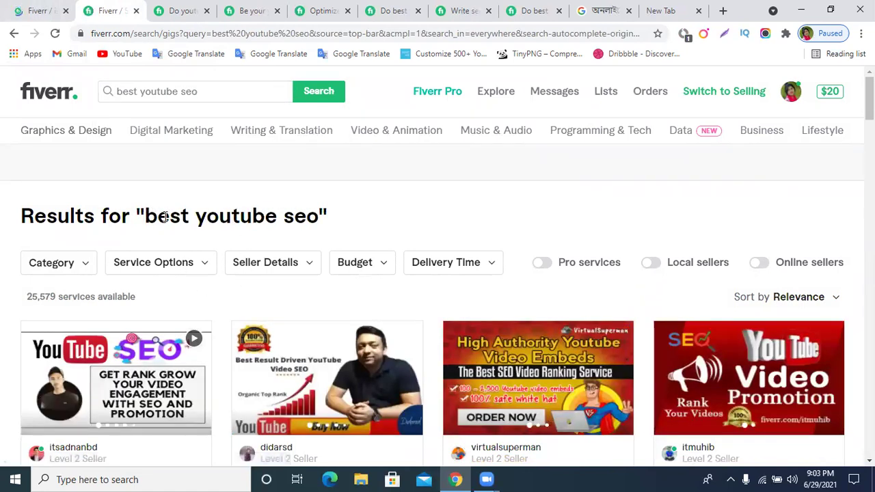
drag(164, 217, 295, 218)
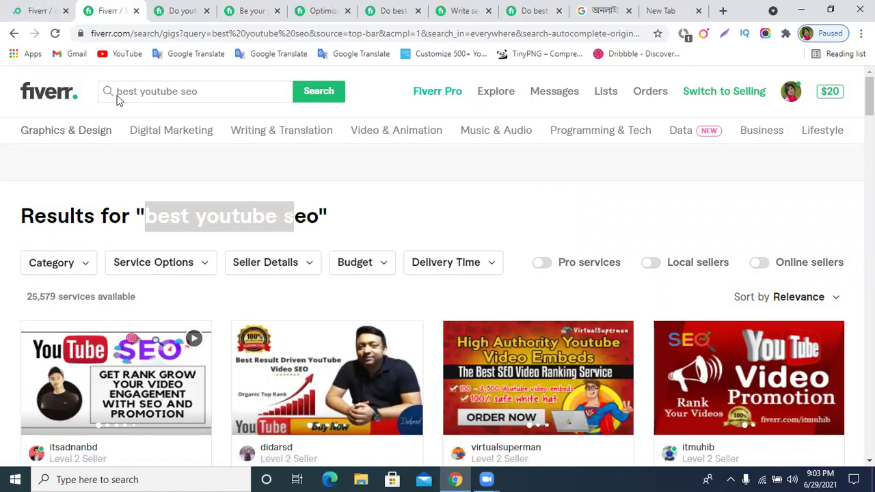
click(39, 10)
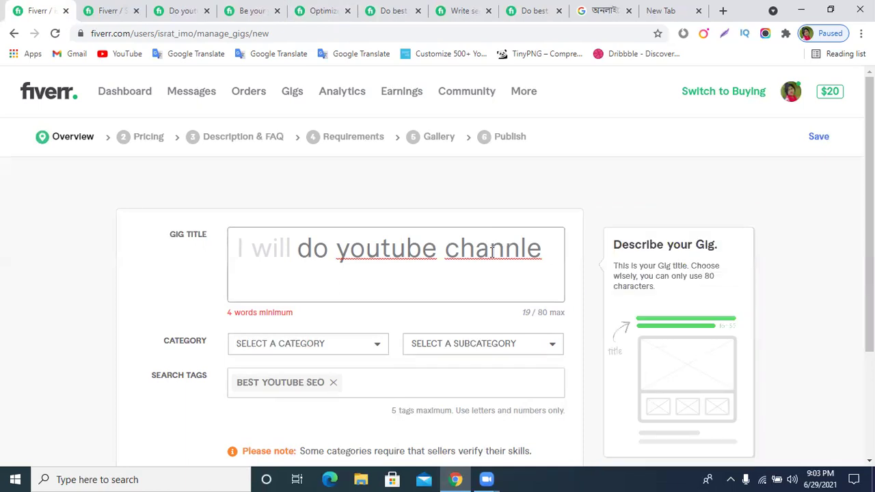
Step: Correct 'channle' to 'channel' and 'youtube' to 'YouTube' in the gig title, then go to Google Translate
click(492, 251)
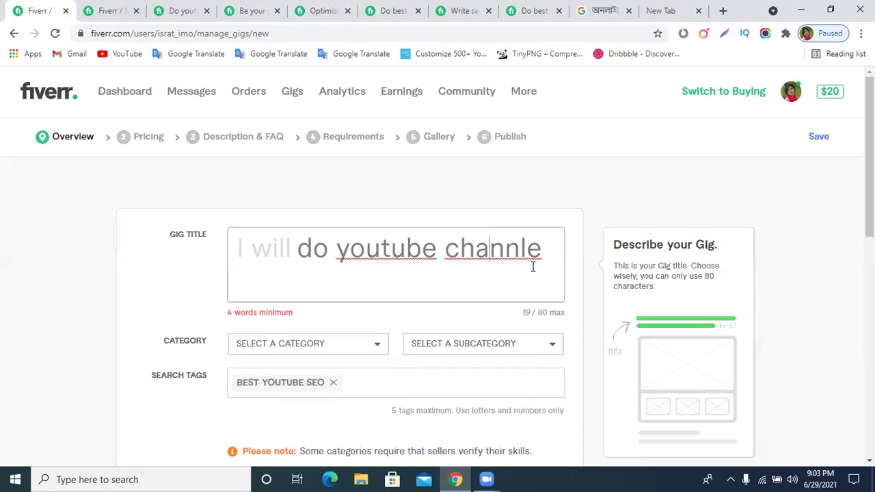
right_click(497, 254)
click(519, 260)
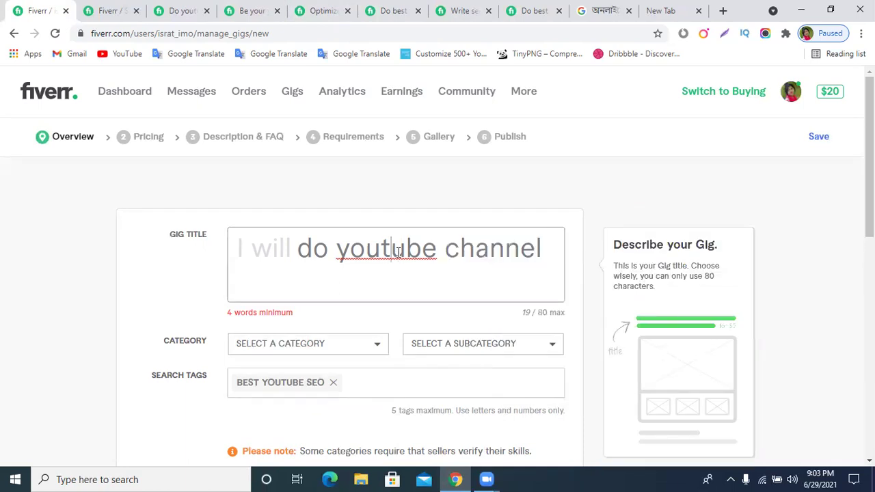
right_click(398, 252)
click(508, 260)
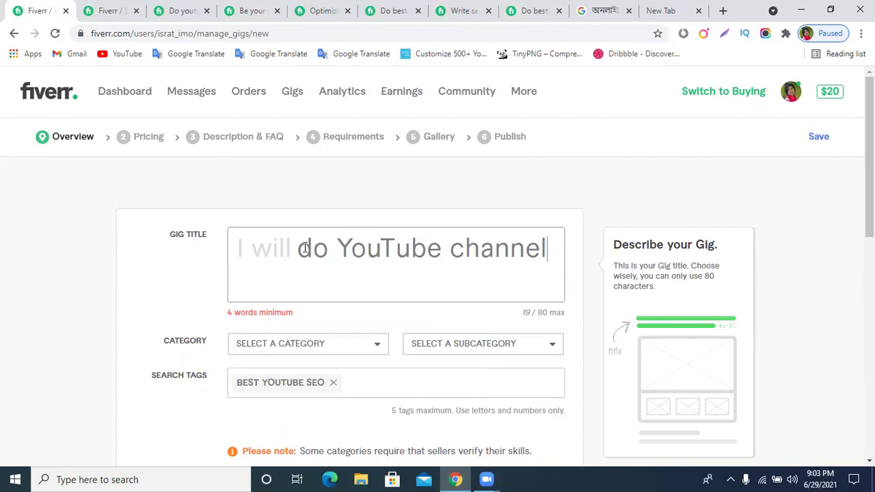
click(663, 11)
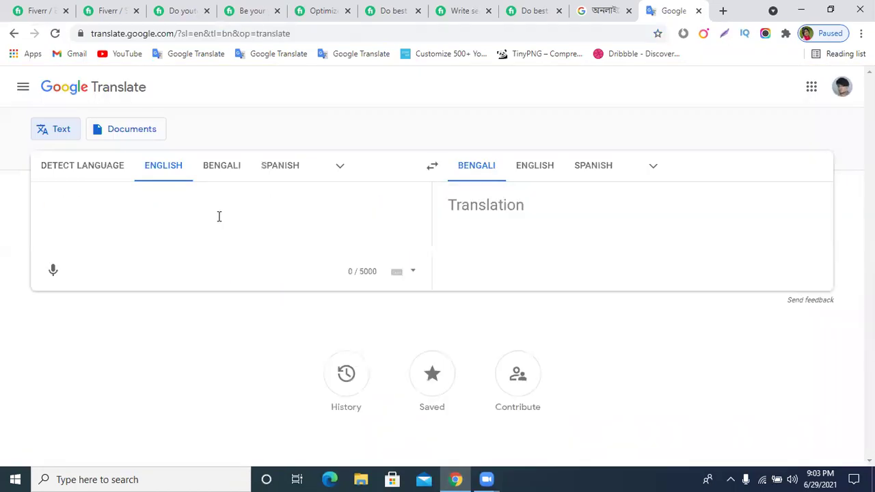
Step: Enter 'I will youtube channel SEO and video promotion' in Google Translate and copy it
text(I wi)
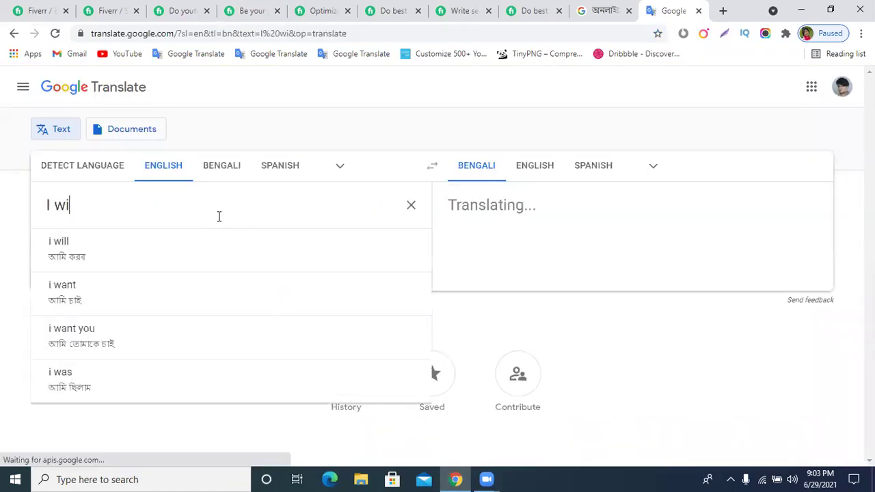
text(ll yo)
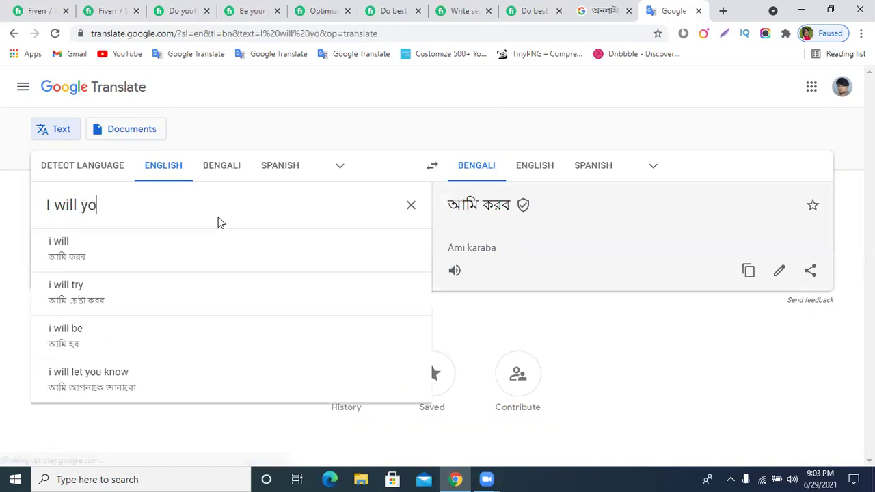
text(utube )
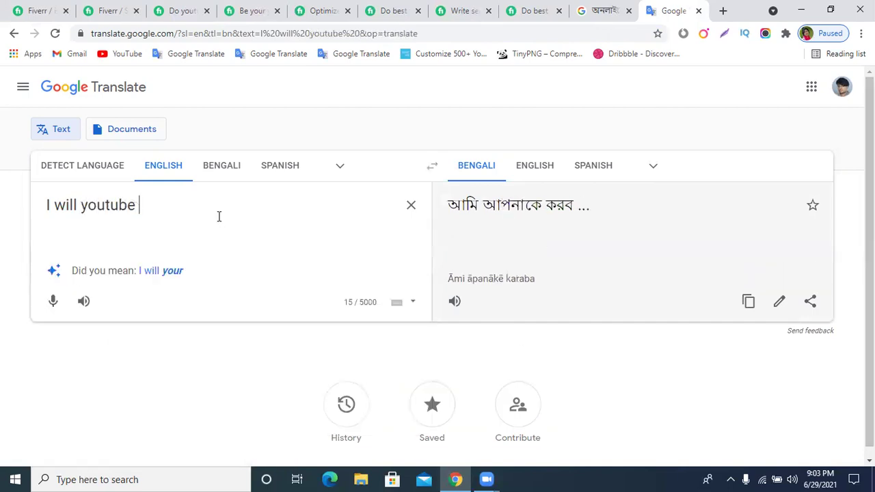
text(ch)
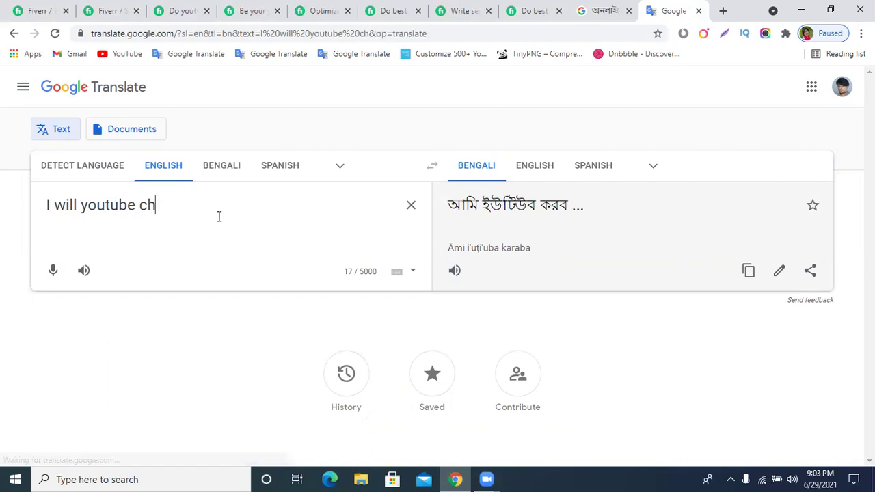
text(annel )
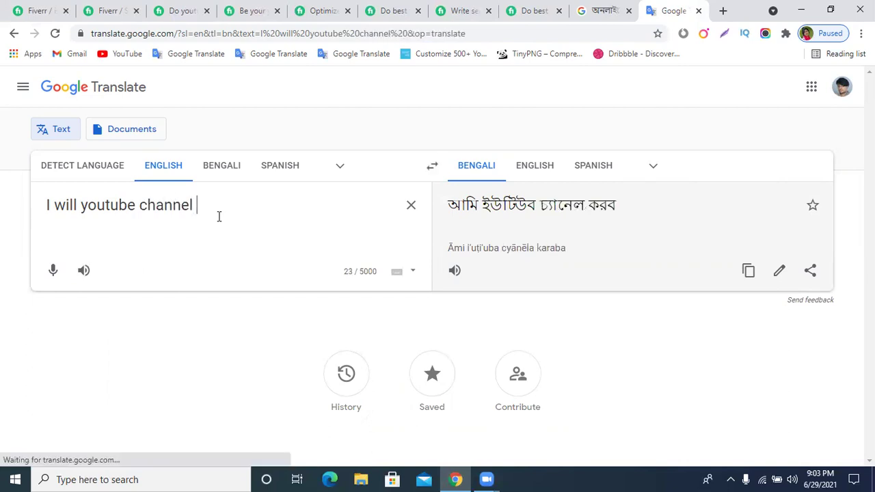
text(SEO)
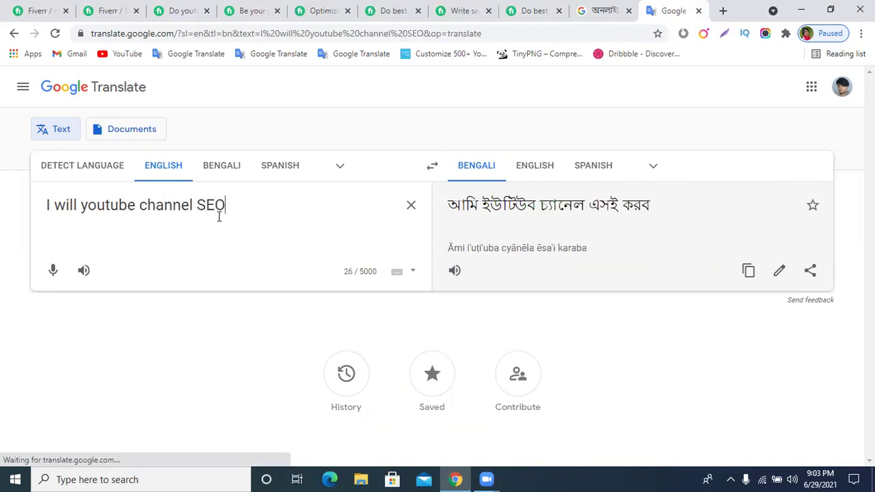
text( and )
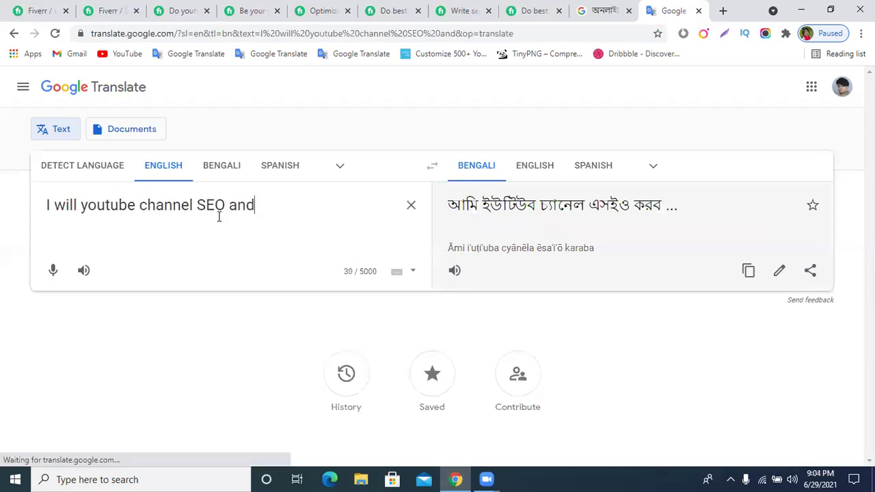
text(vide)
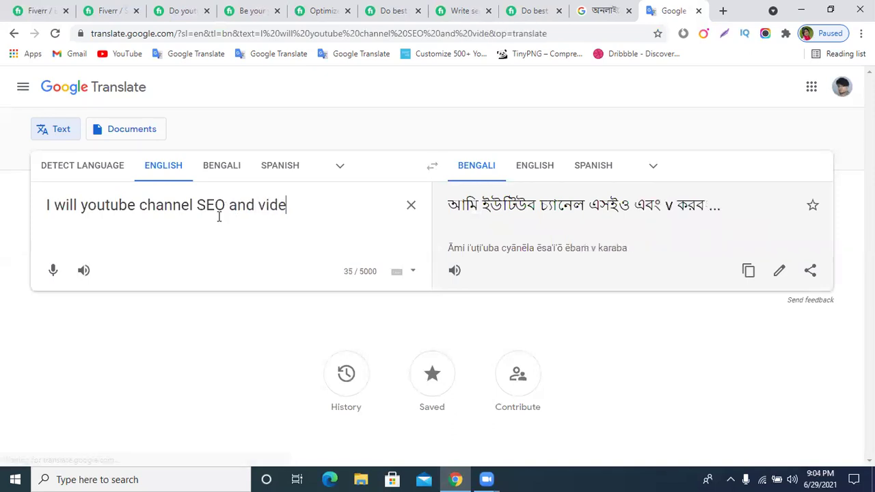
text(o pr)
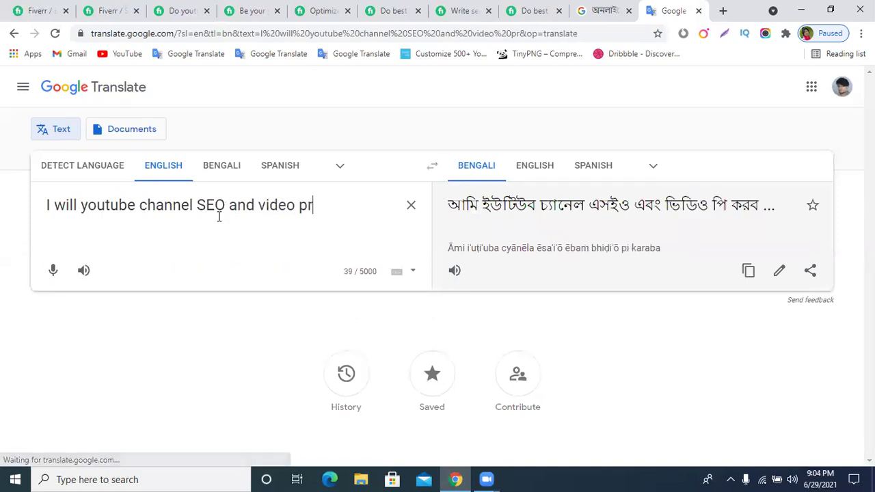
text(omotion)
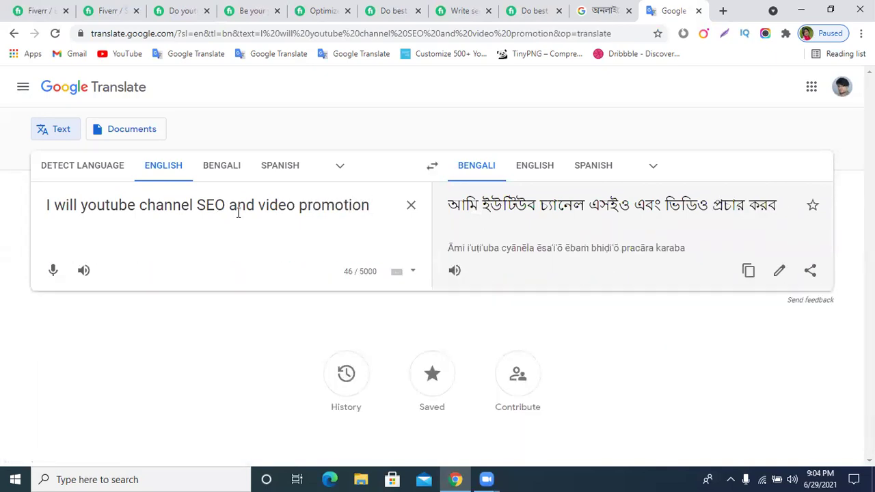
double_click(230, 205)
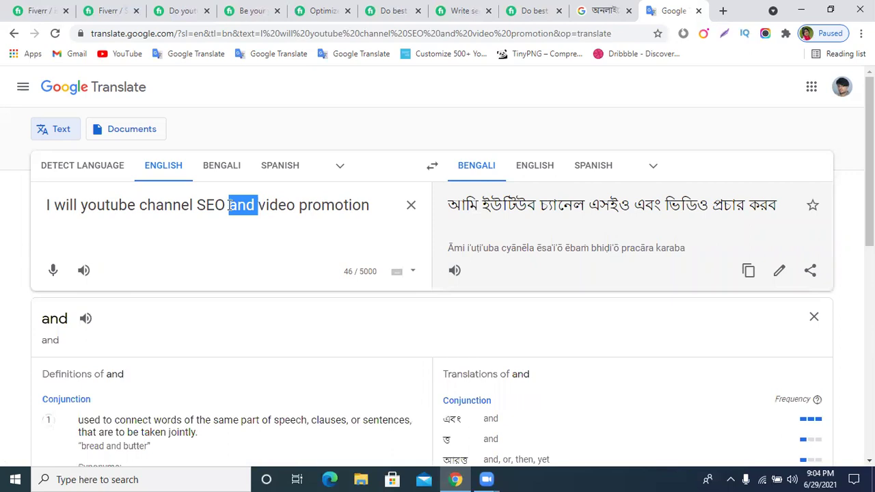
triple_click(230, 205)
right_click(279, 239)
click(277, 249)
Step: Duplicate the sentence on a second line, adding 'do' and 'do best' variants
click(366, 213)
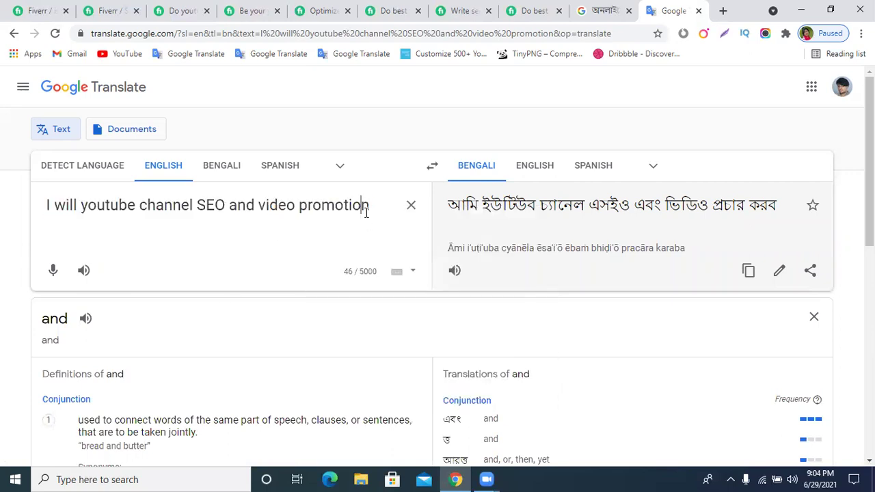
click(372, 208)
key(Return)
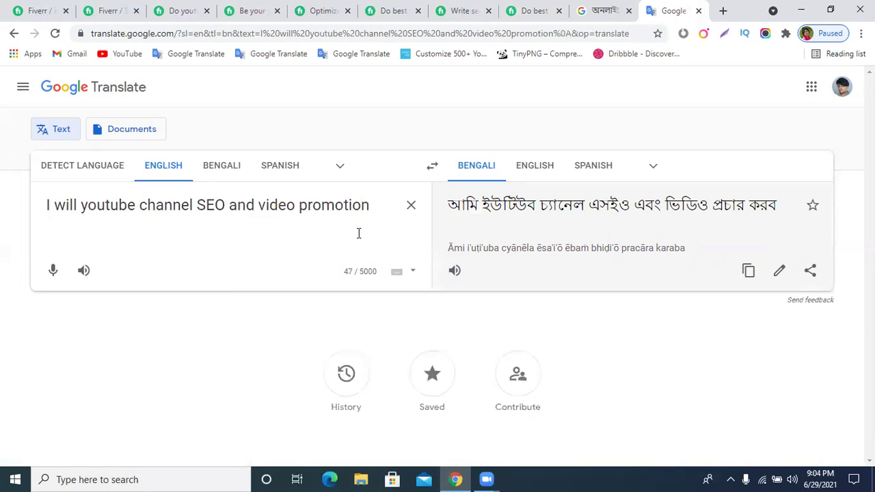
key(ctrl+v)
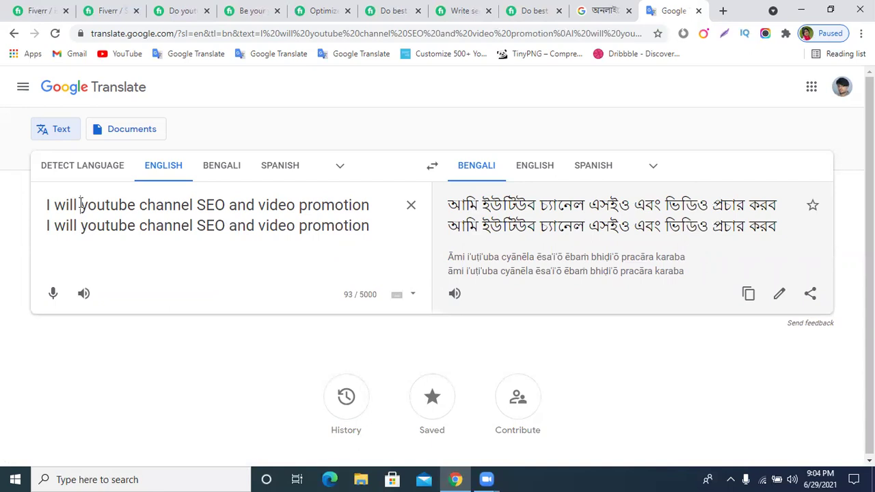
click(80, 204)
text(do )
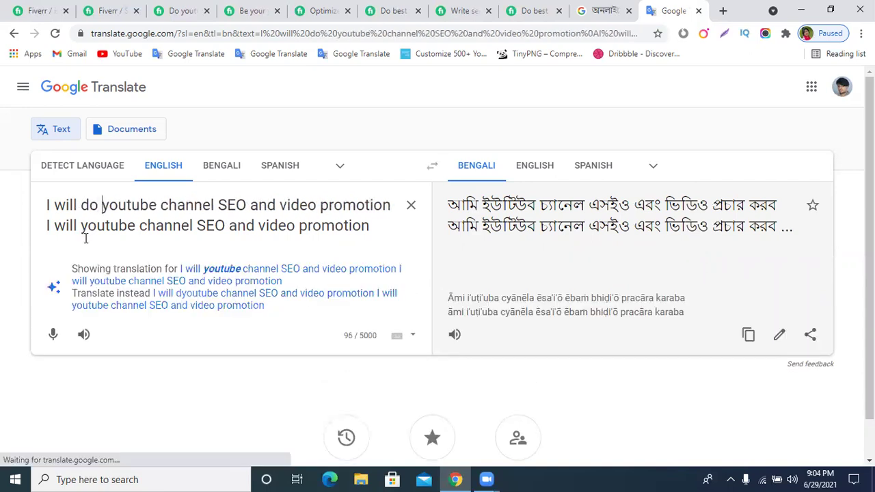
text( do)
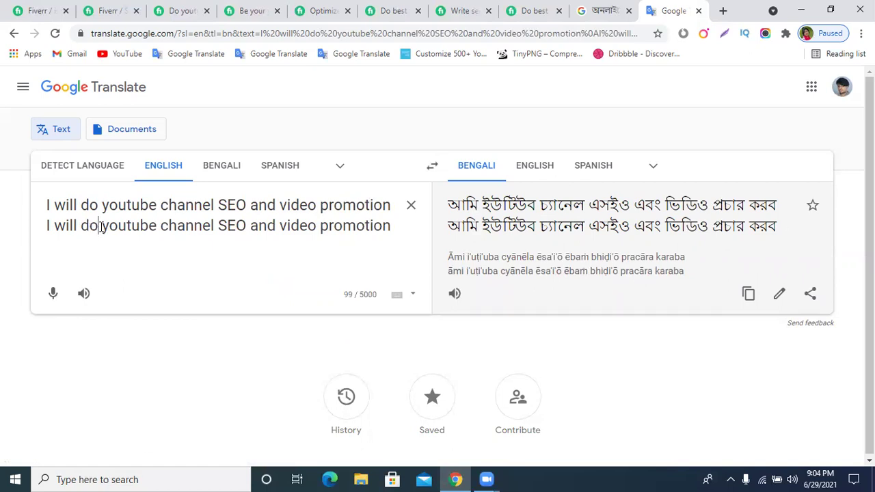
text(best)
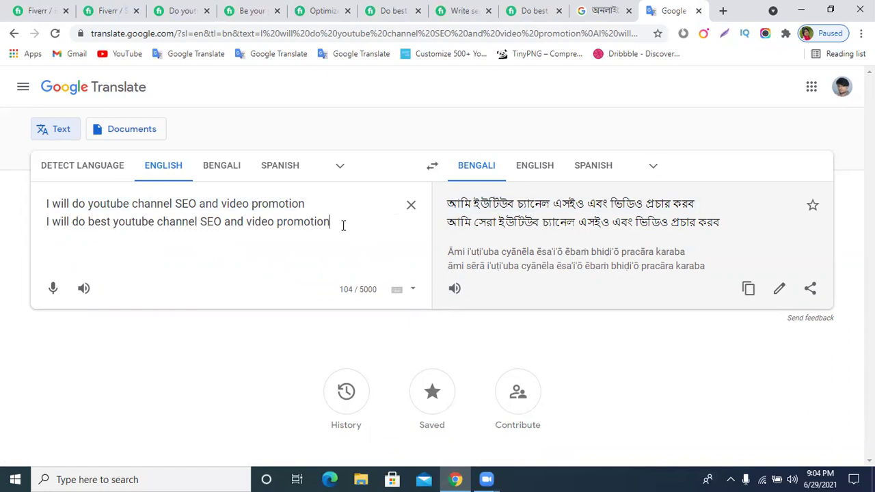
key(Return)
double_click(158, 200)
Step: Copy line 1 to a third line and change 'do' to 'build'
triple_click(159, 200)
right_click(162, 202)
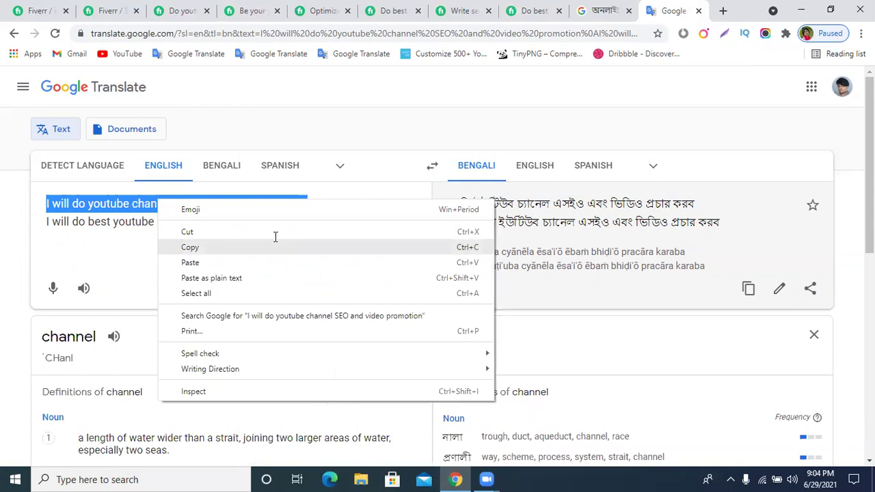
click(275, 243)
key(Down)
key(ctrl+v)
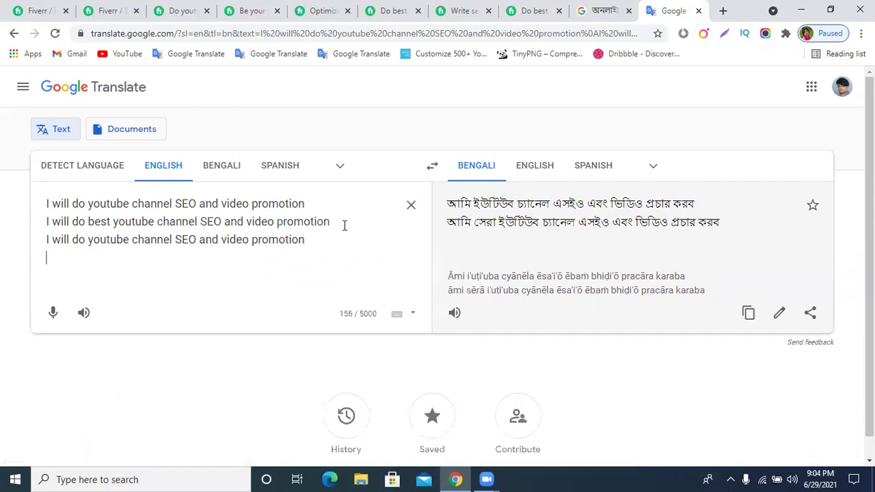
drag(72, 240, 84, 238)
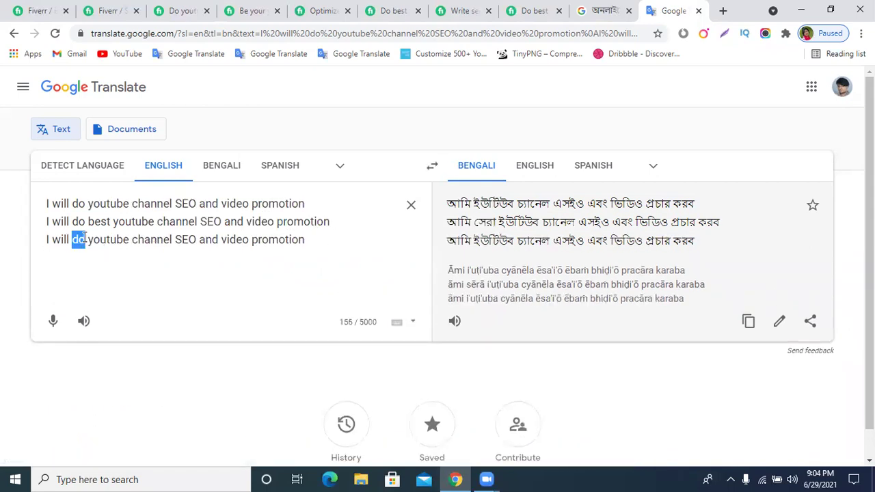
text(build)
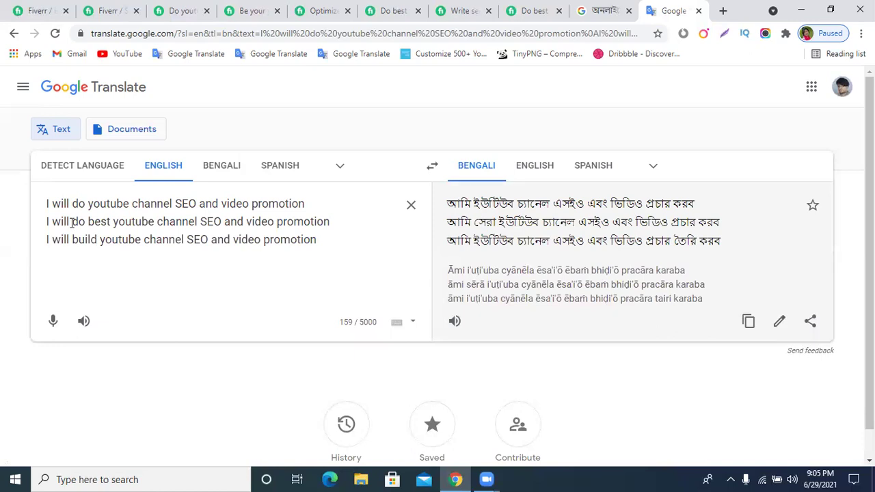
Step: Select the 'do best' wording in line 2 and mark the old Fiverr gig title for replacement
drag(85, 223, 220, 221)
click(196, 221)
drag(112, 222, 221, 223)
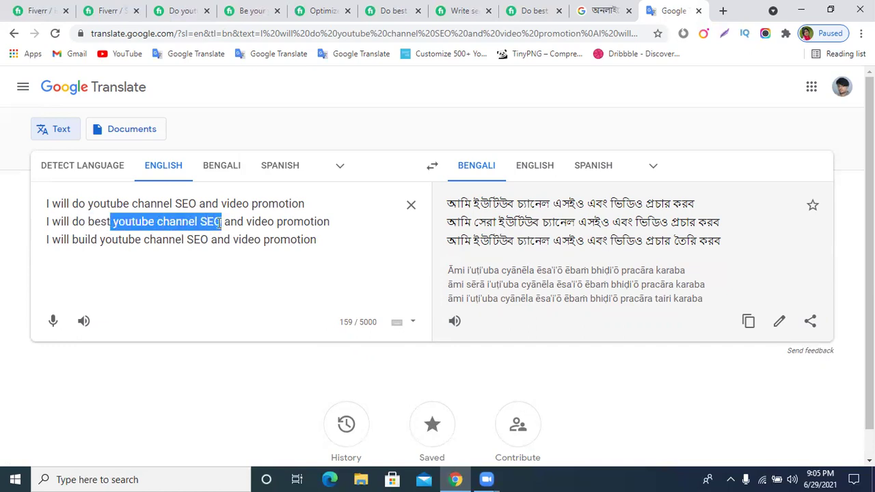
click(132, 222)
drag(246, 222, 330, 222)
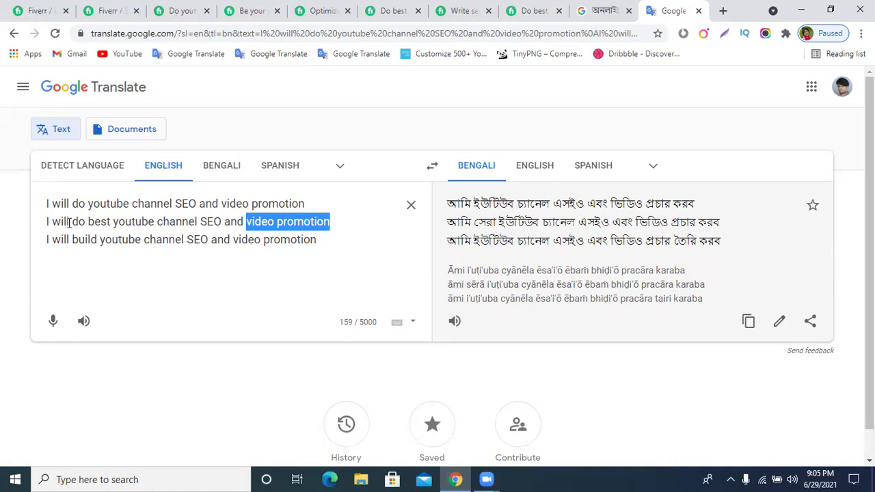
drag(72, 221, 348, 220)
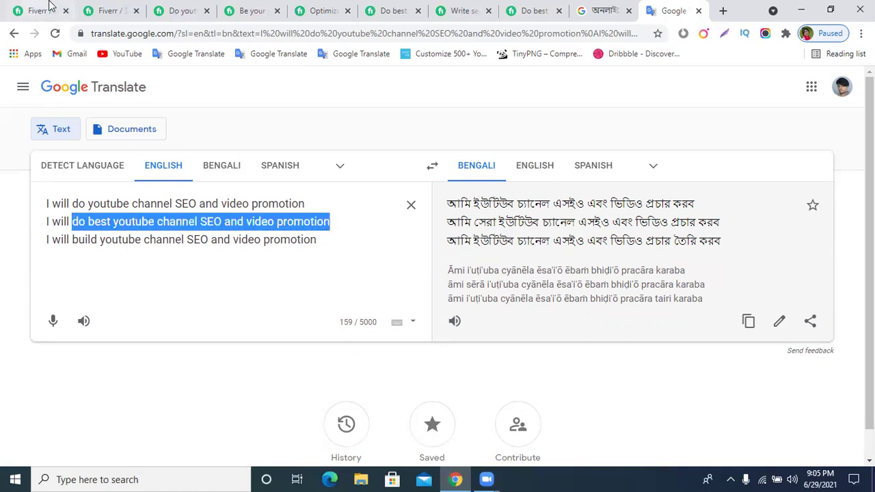
click(49, 5)
drag(298, 250, 555, 251)
Step: Paste the 'do best' wording as the gig title and capitalise youtube as YouTube
key(ctrl+v)
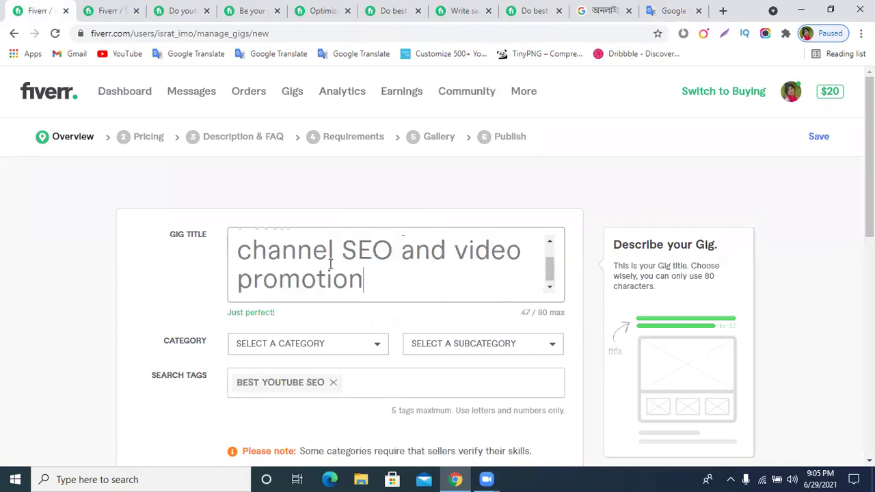
scroll(330, 263, up, 1)
right_click(473, 251)
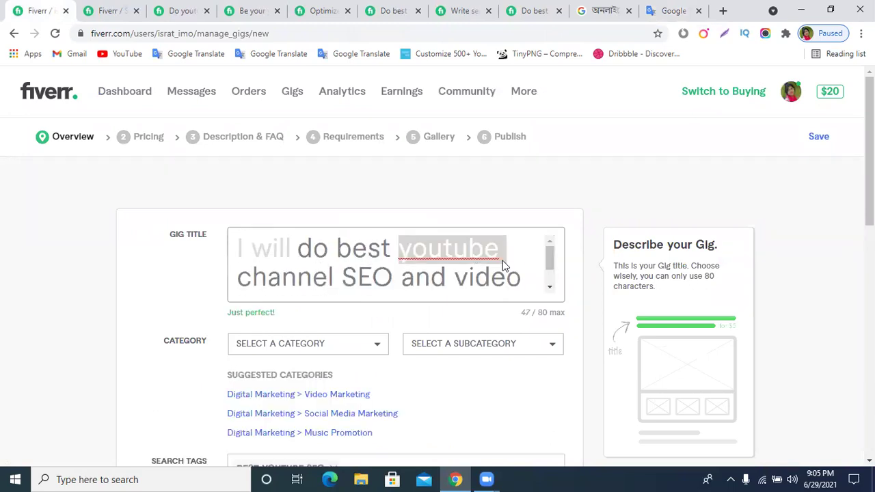
click(502, 262)
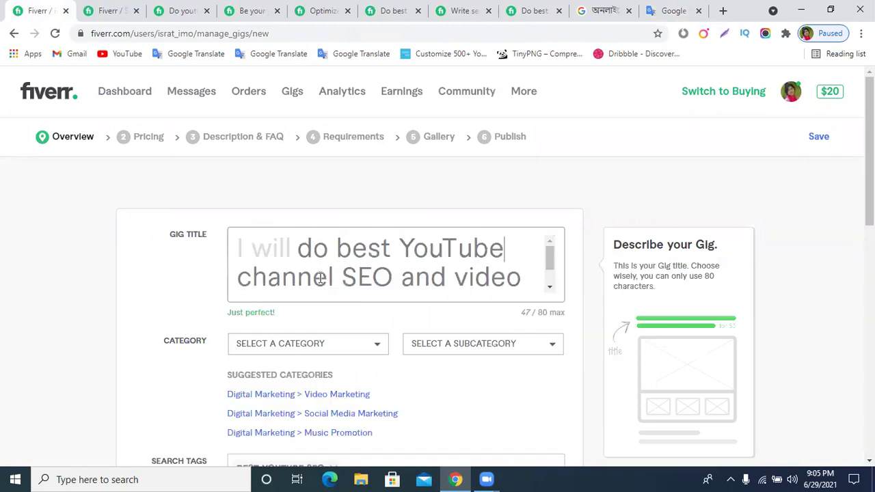
scroll(364, 282, down, 1)
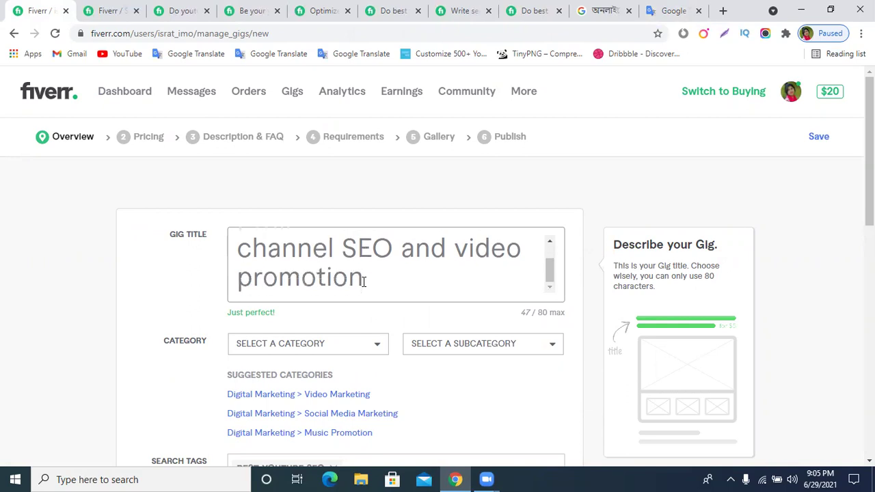
Step: Set category Digital Marketing > Video Marketing and service type Video SEO, then return to search results
click(346, 347)
click(285, 380)
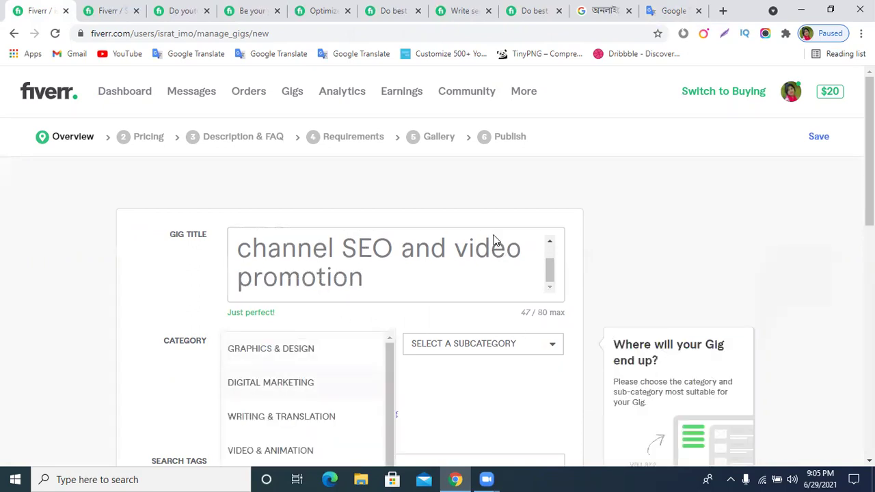
click(476, 340)
scroll(467, 333, down, 2)
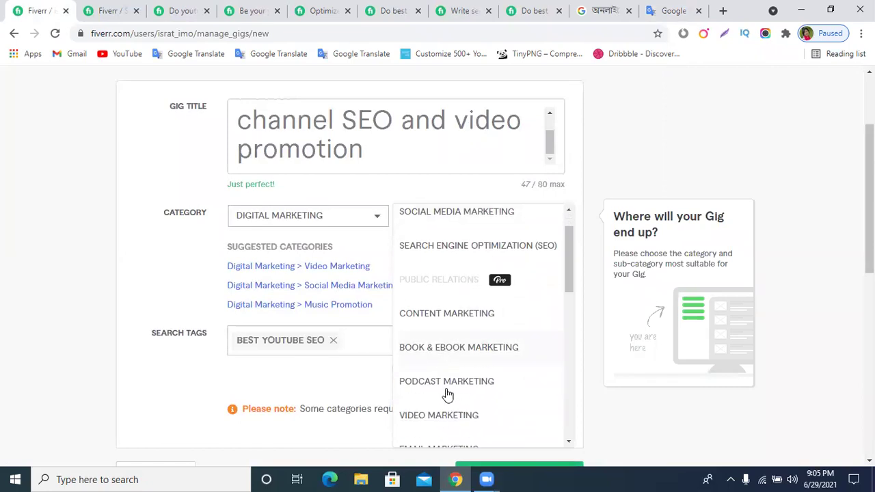
click(437, 393)
scroll(298, 215, down, 1)
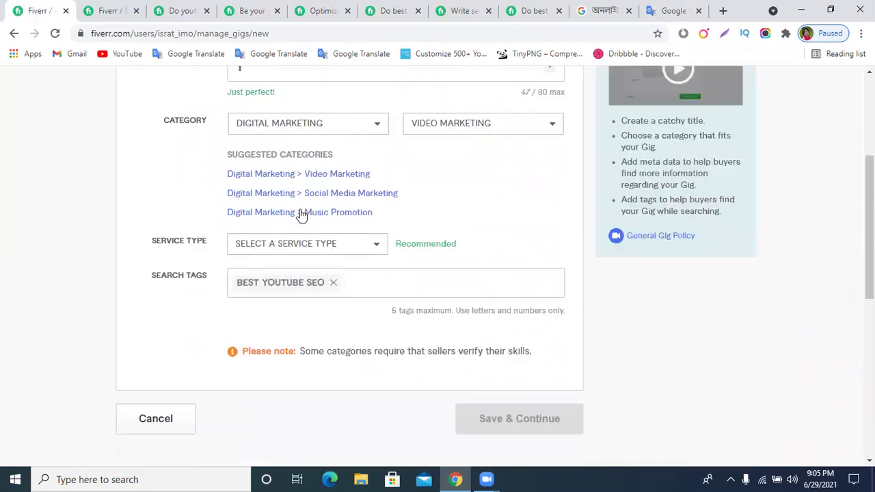
scroll(299, 219, down, 1)
click(288, 207)
click(265, 285)
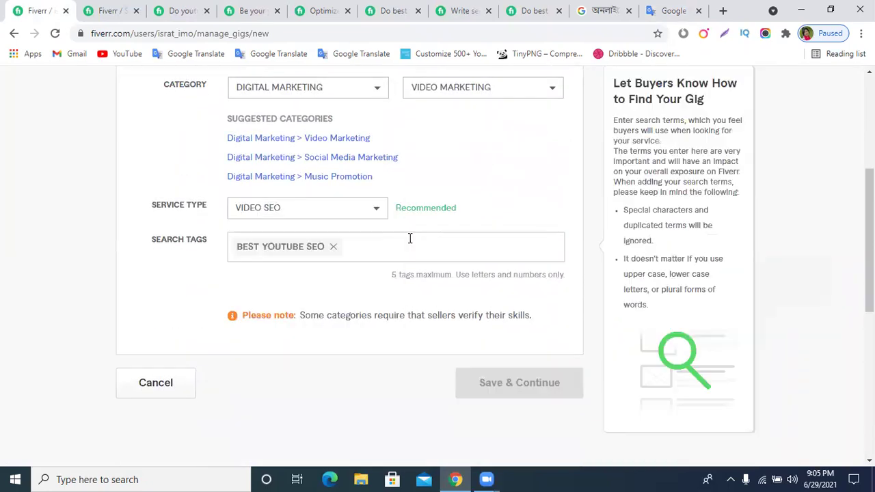
scroll(303, 172, up, 1)
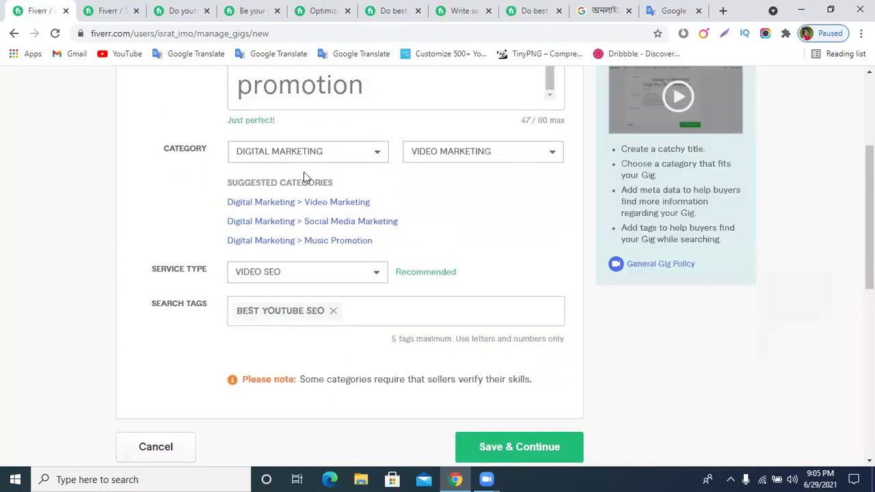
scroll(419, 224, up, 1)
scroll(431, 158, down, 1)
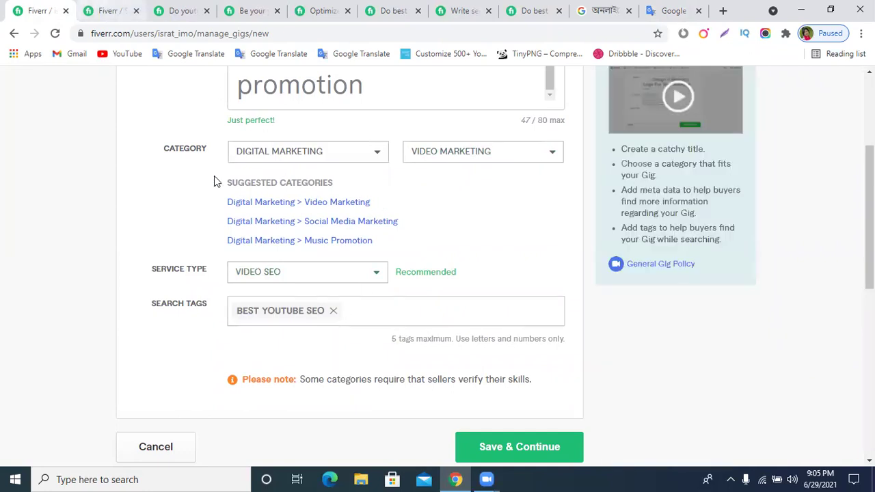
click(14, 33)
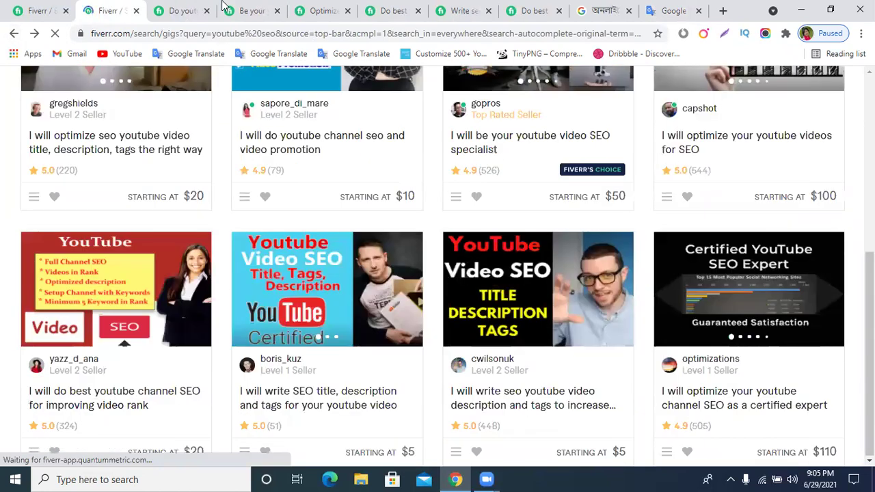
Step: Review a competitor YouTube SEO gig's Related Tags, then return to the new-gig form
click(180, 10)
key(ctrl+Tab)
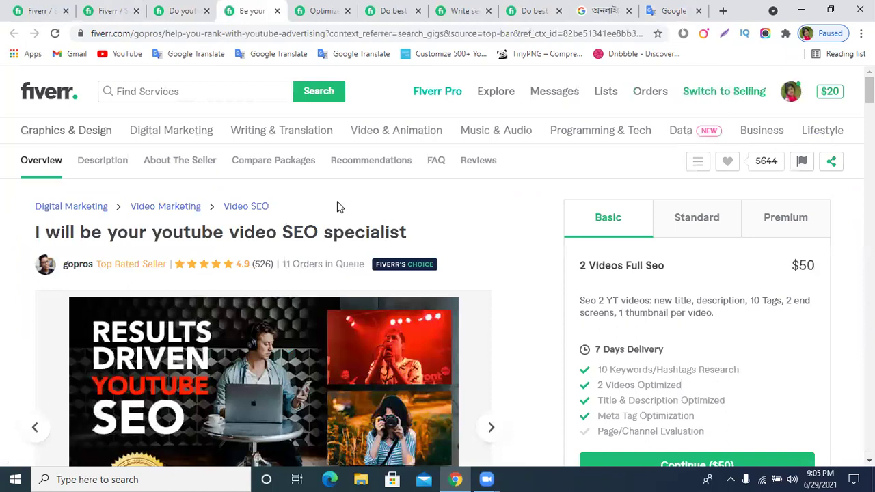
scroll(337, 206, down, 10)
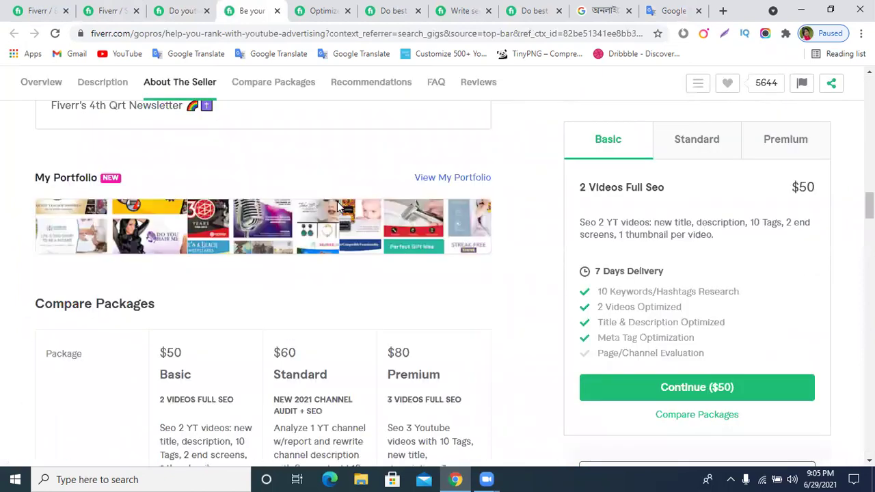
scroll(337, 207, down, 15)
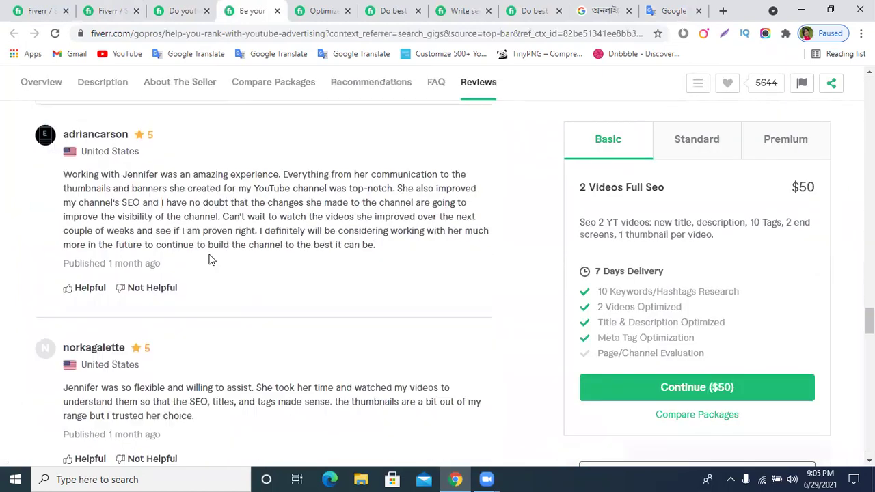
scroll(32, 244, down, 5)
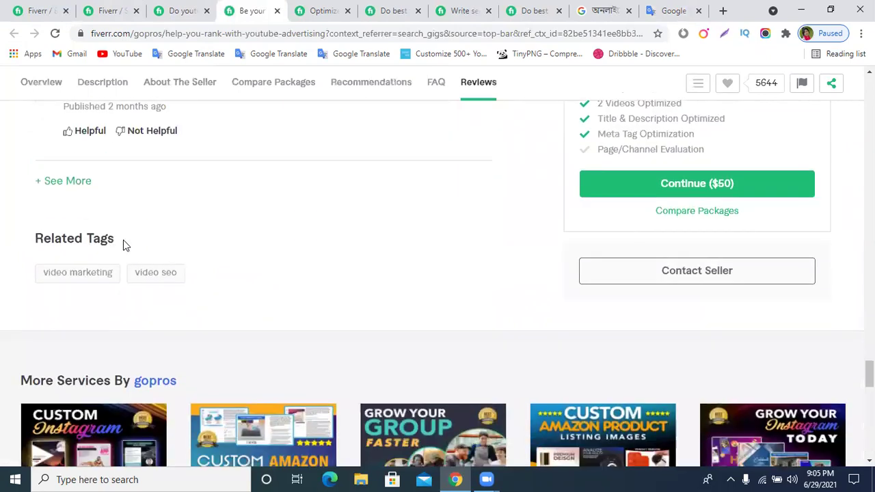
click(104, 8)
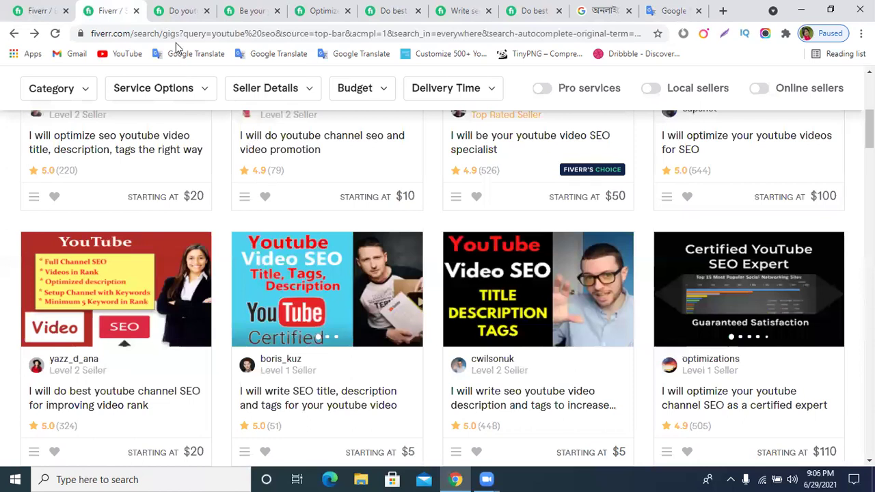
key(ctrl+shift+Tab)
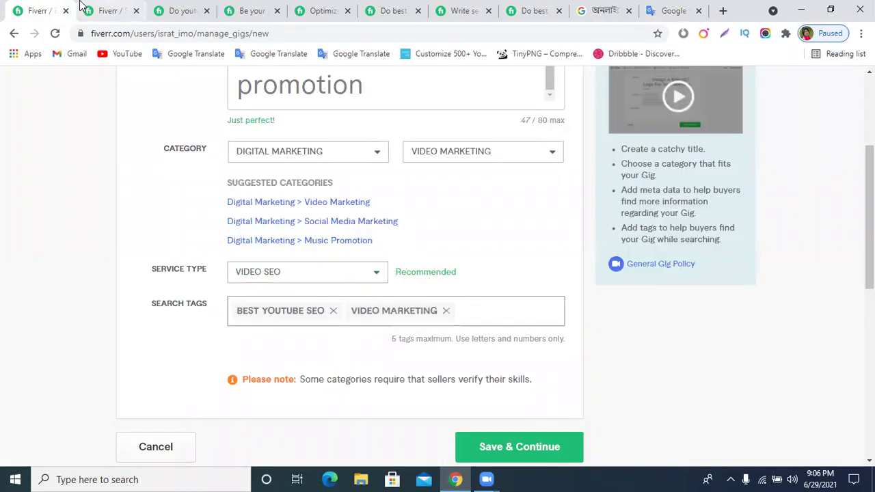
Step: Add the VIDEO SEO tag, then add and remove YOUTUBE CHANNEL PROMOTION
key(ctrl+Tab)
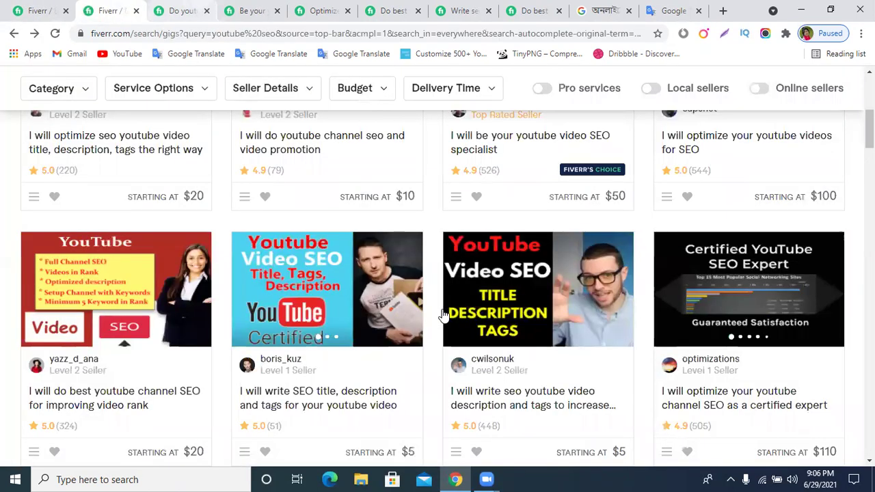
key(ctrl+shift+Tab)
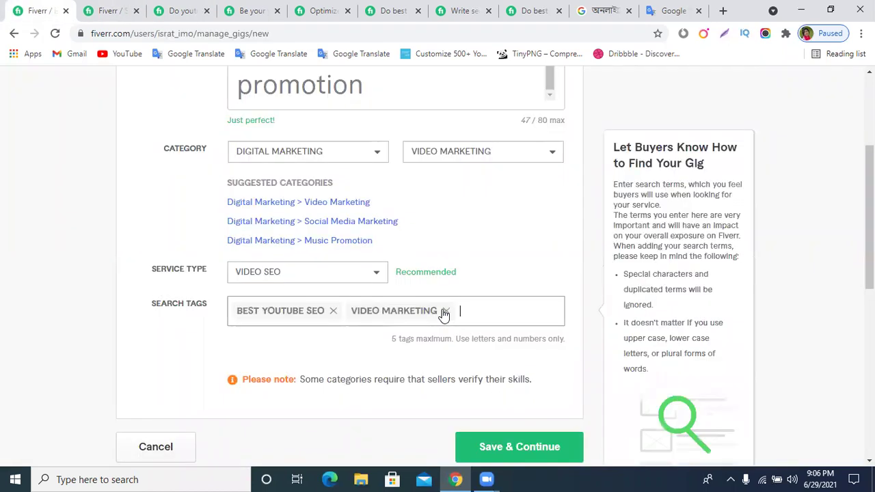
text(video seo)
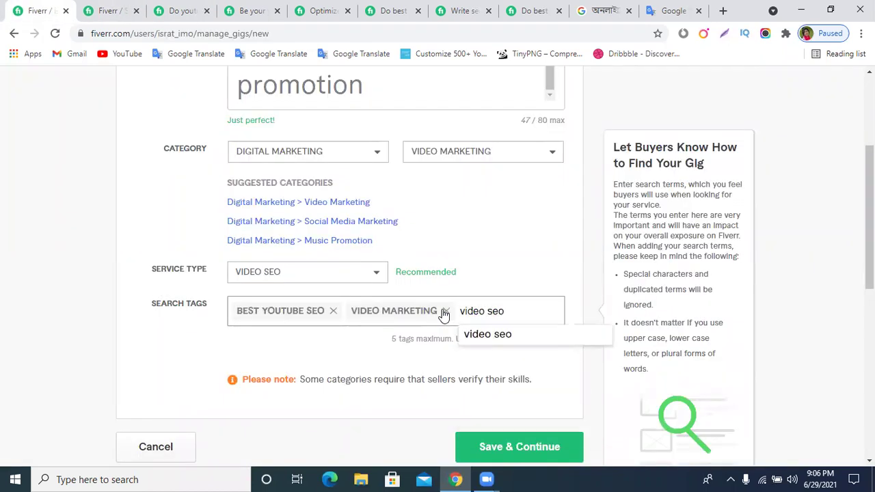
key(Return)
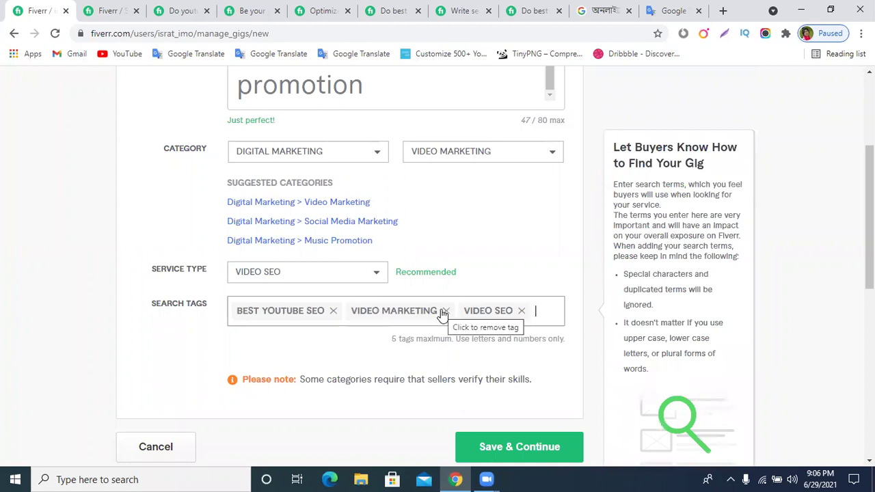
text(y)
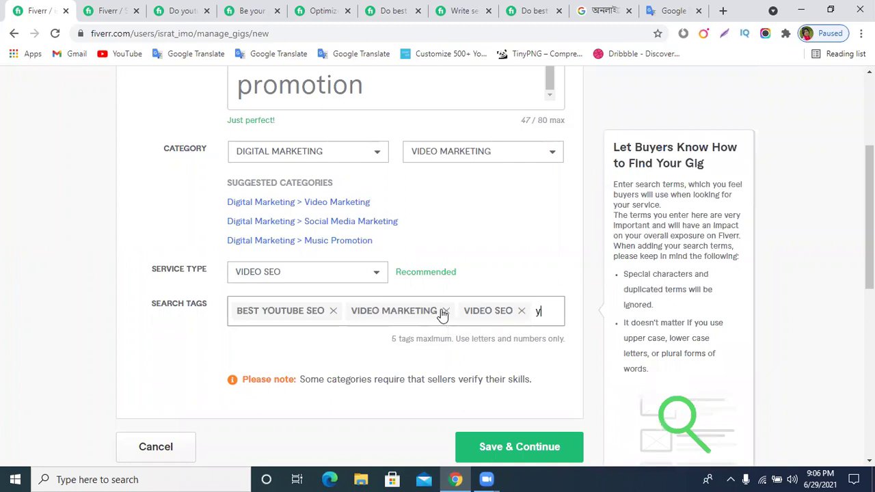
text(outube )
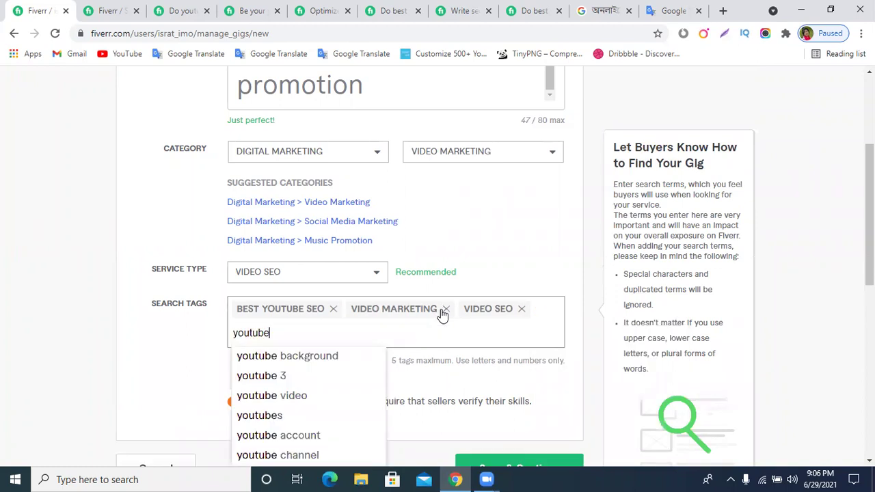
text(p)
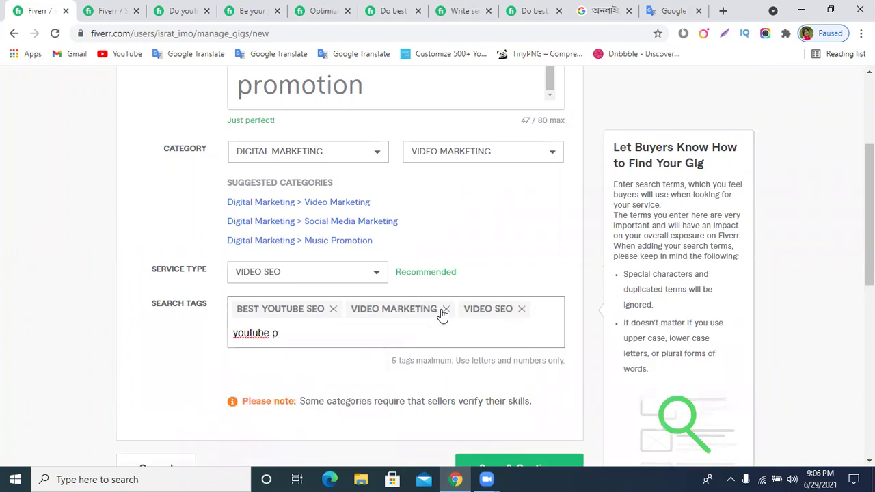
key(BackSpace)
key(BackSpace)
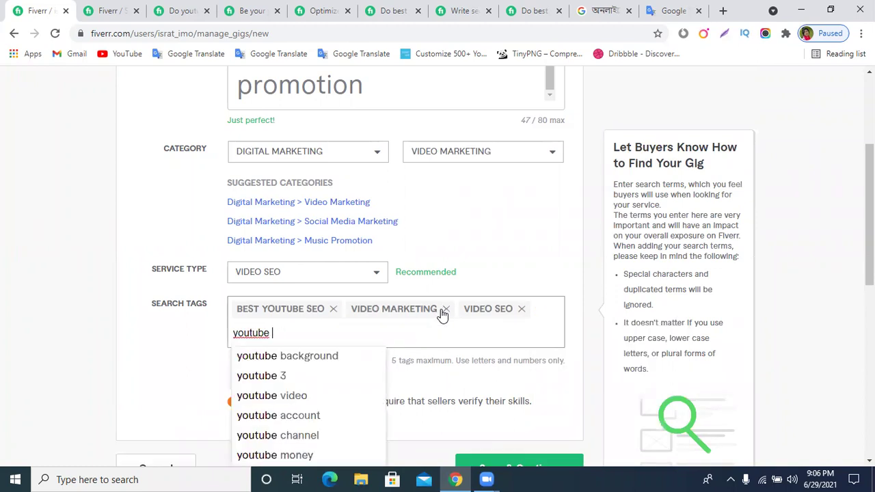
text(channel)
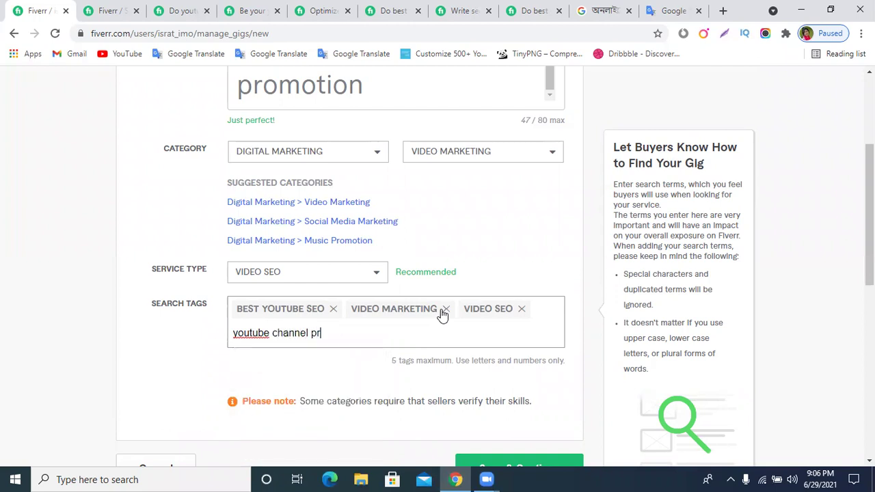
text( promotion)
key(Return)
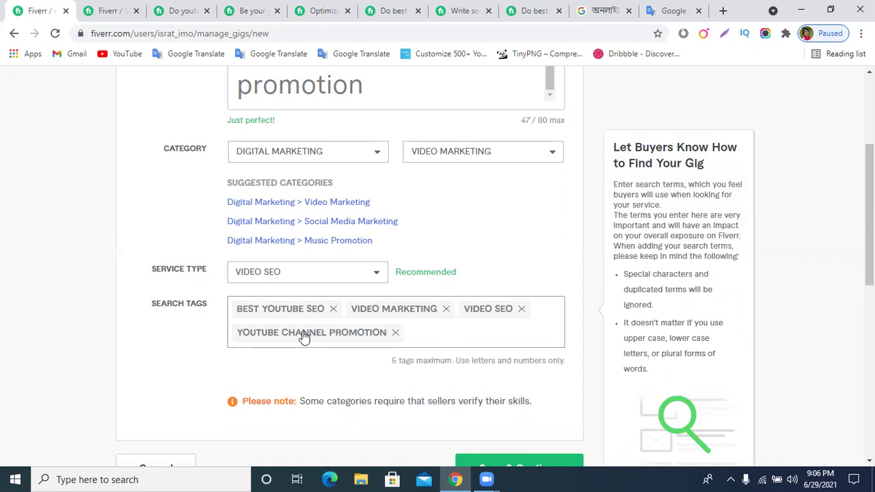
key(BackSpace)
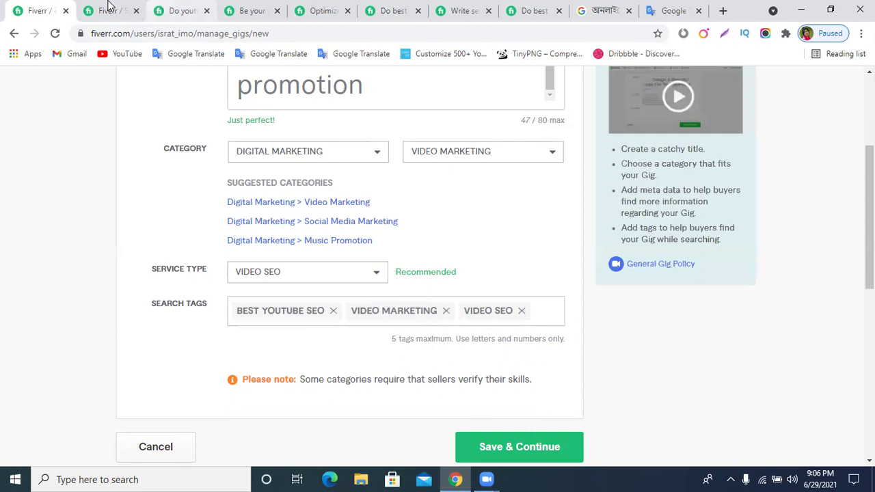
Step: Copy 'youtube channel seo' from the competitor's Related Tags and add it as a tag
click(175, 10)
drag(437, 273, 331, 275)
key(ctrl+c)
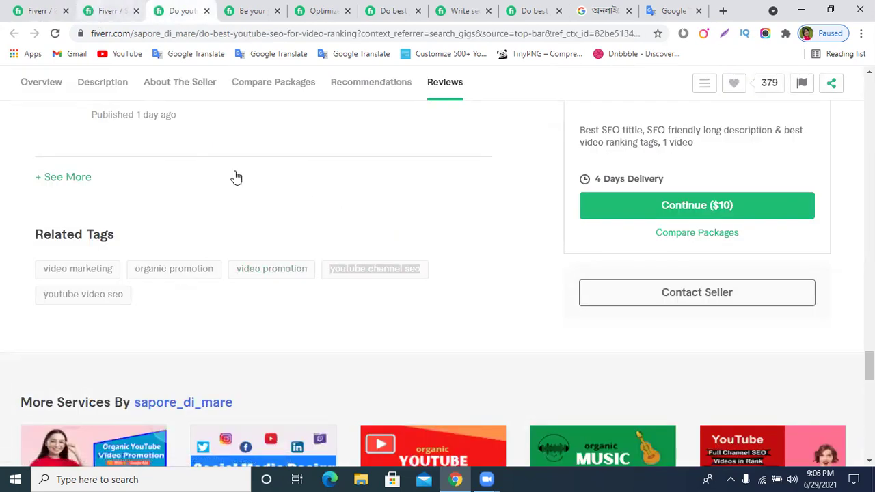
key(ctrl+1)
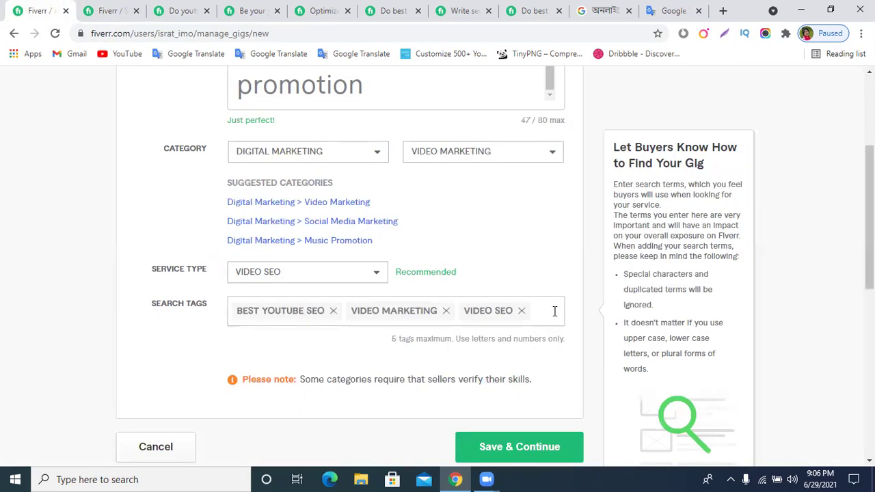
click(554, 311)
key(ctrl+v)
key(Return)
Step: Copy 'video promotion' from the competitor's tags and add it as the fifth tag
click(113, 11)
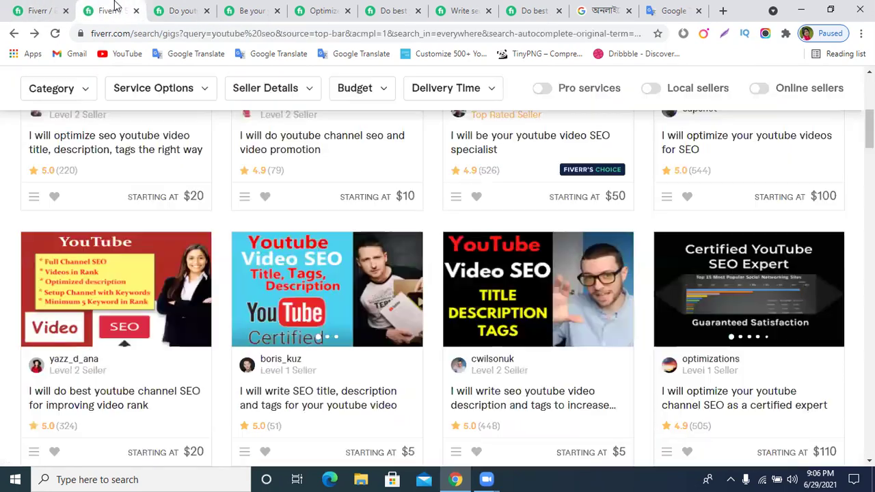
click(164, 10)
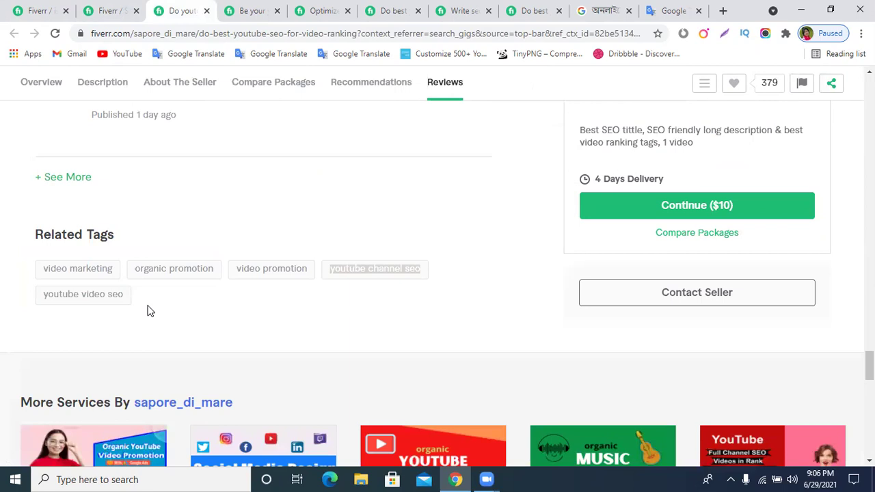
click(104, 304)
drag(54, 307, 45, 298)
drag(275, 263, 238, 275)
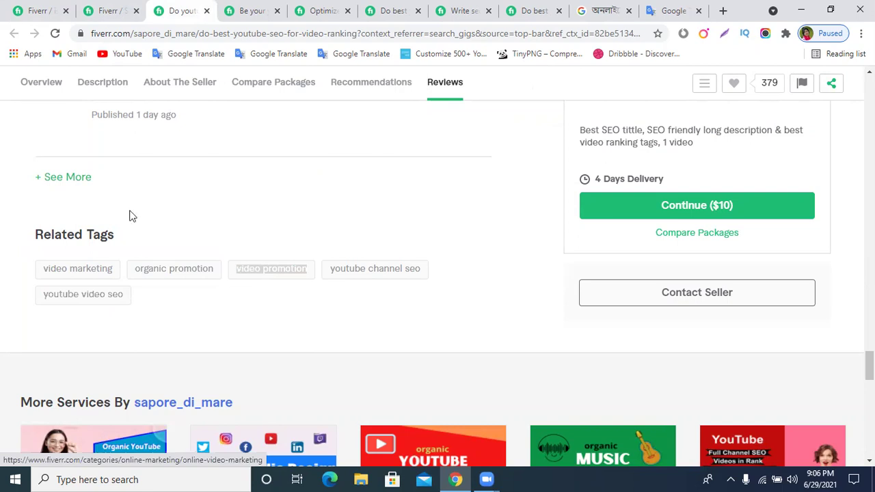
key(ctrl+c)
click(38, 10)
key(ctrl+v)
key(Return)
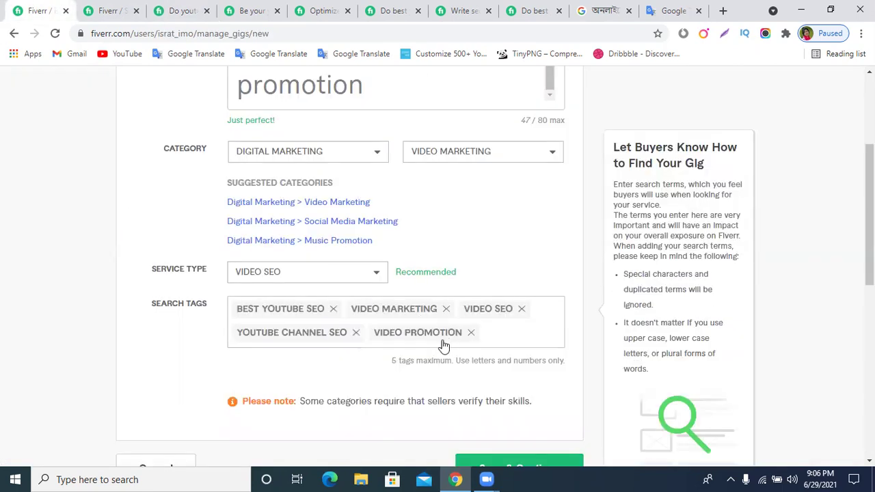
Step: Look over the finished Overview form and save it with Save & Continue
mouse_move(485, 285)
scroll(486, 286, down, 1)
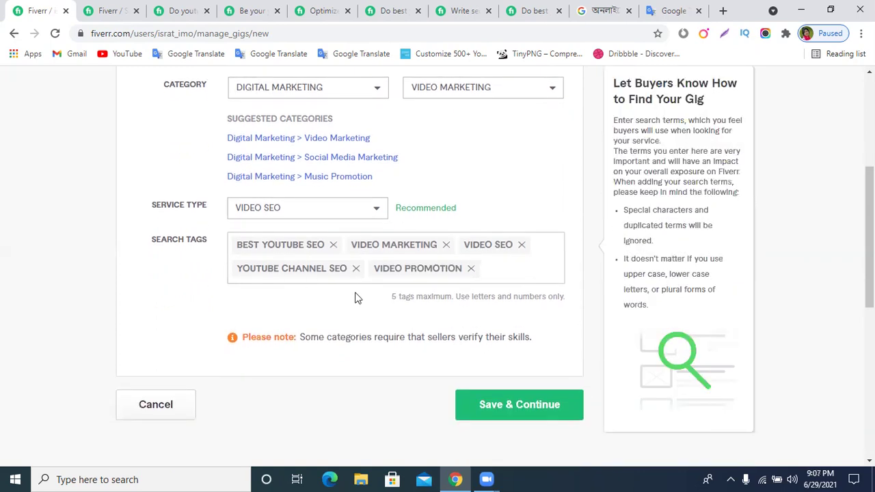
scroll(353, 296, up, 4)
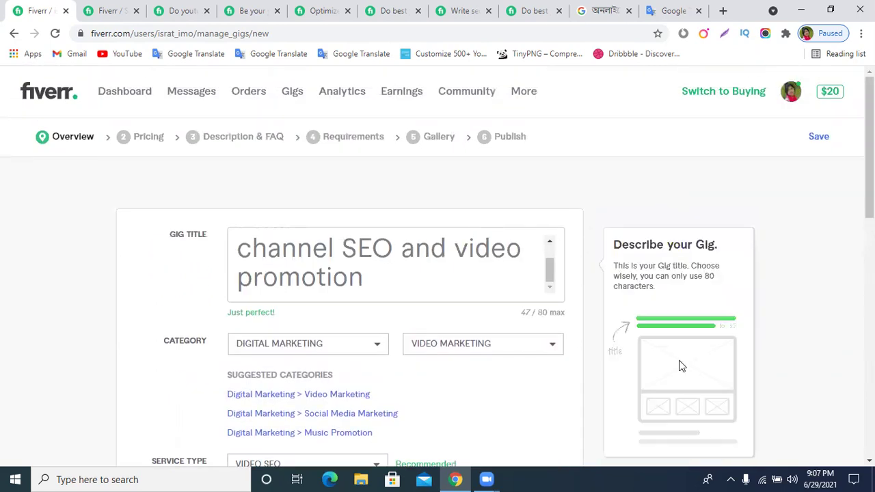
scroll(681, 365, down, 2)
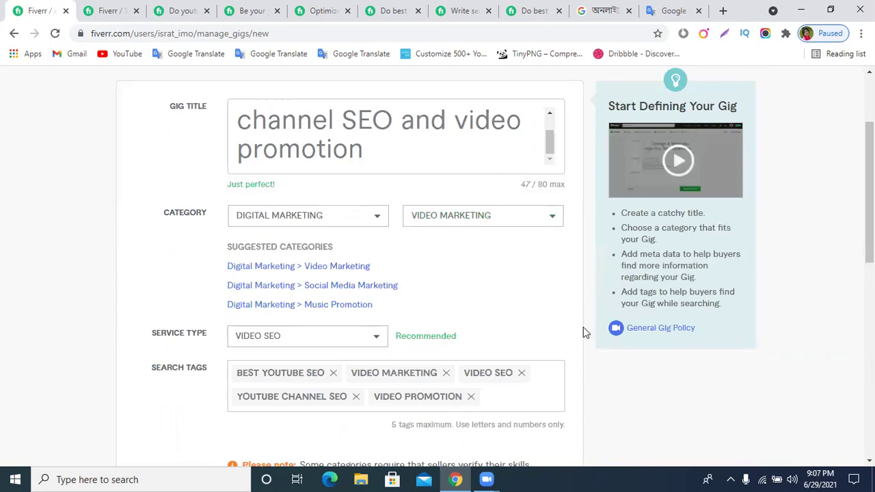
scroll(584, 327, up, 2)
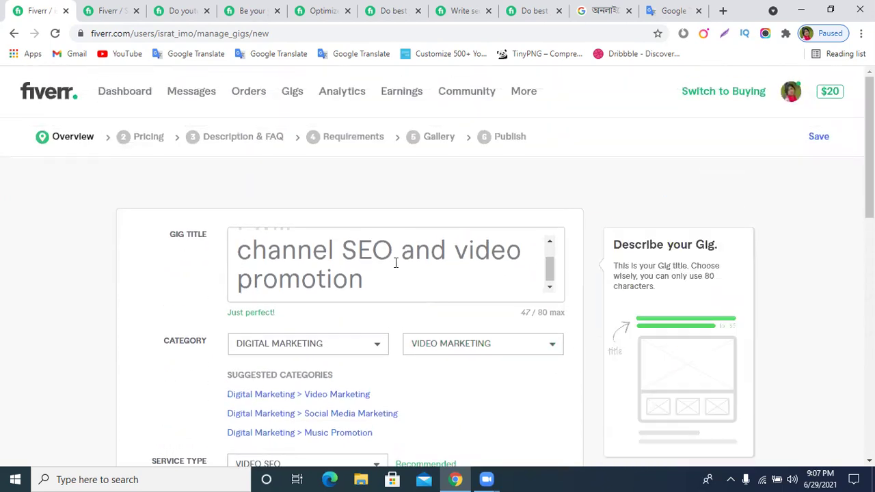
scroll(395, 263, up, 1)
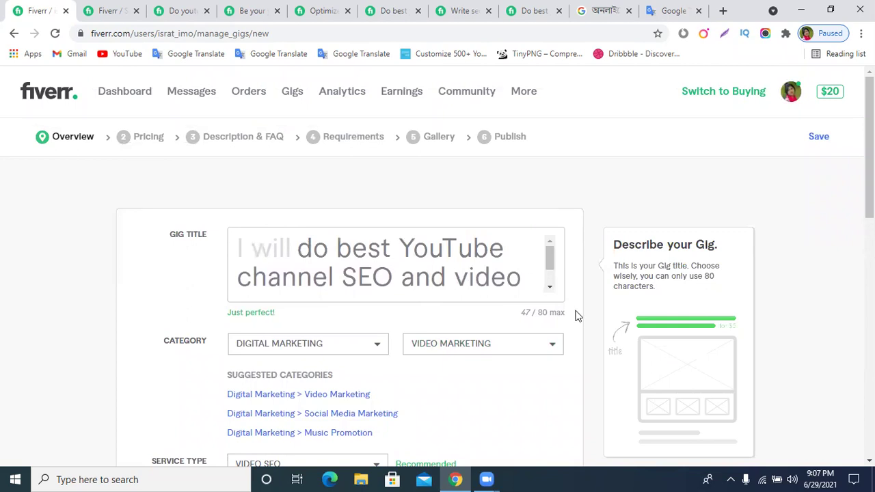
scroll(576, 315, down, 3)
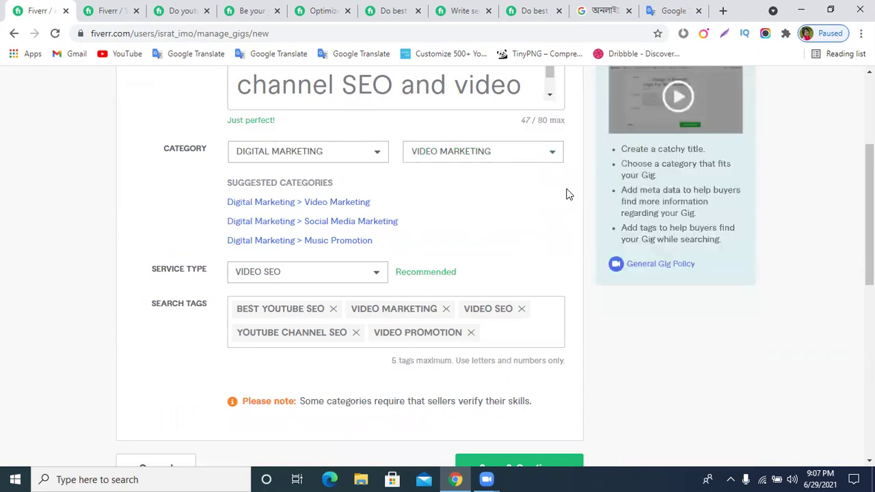
scroll(591, 250, down, 2)
click(538, 347)
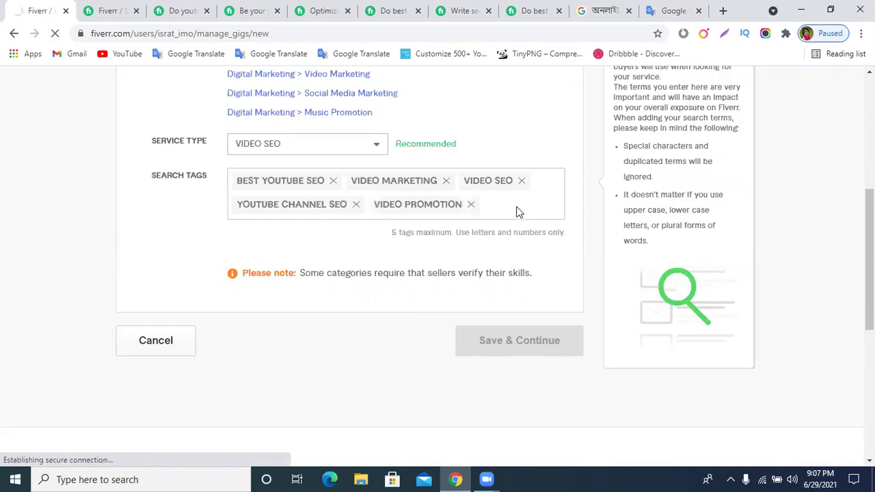
scroll(518, 211, up, 3)
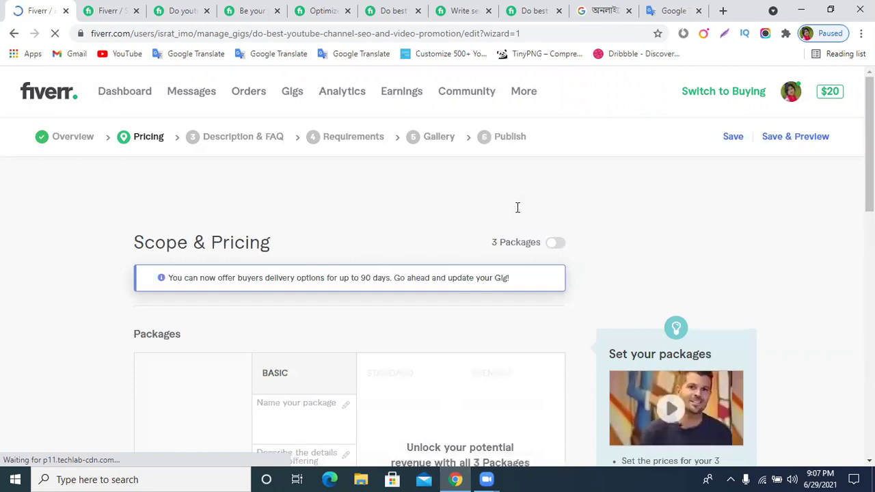
Step: Return to the Overview step and add an SEO title under Gig Title
click(71, 140)
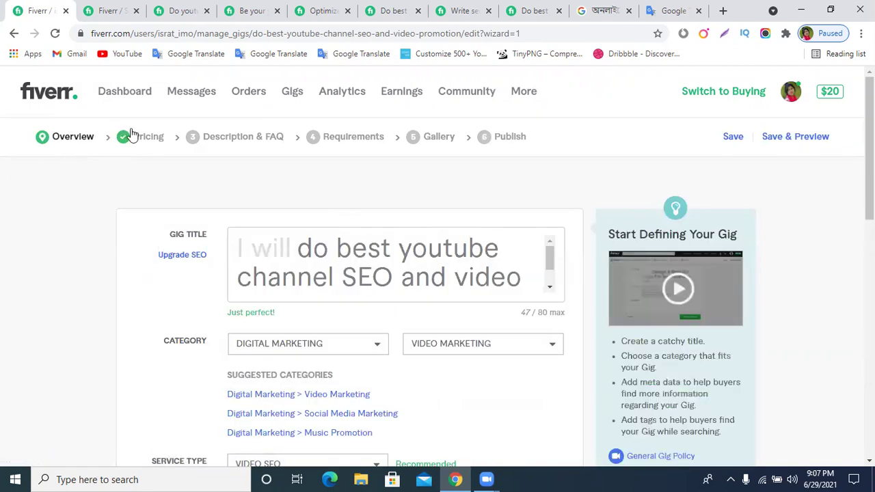
click(154, 135)
scroll(141, 198, down, 1)
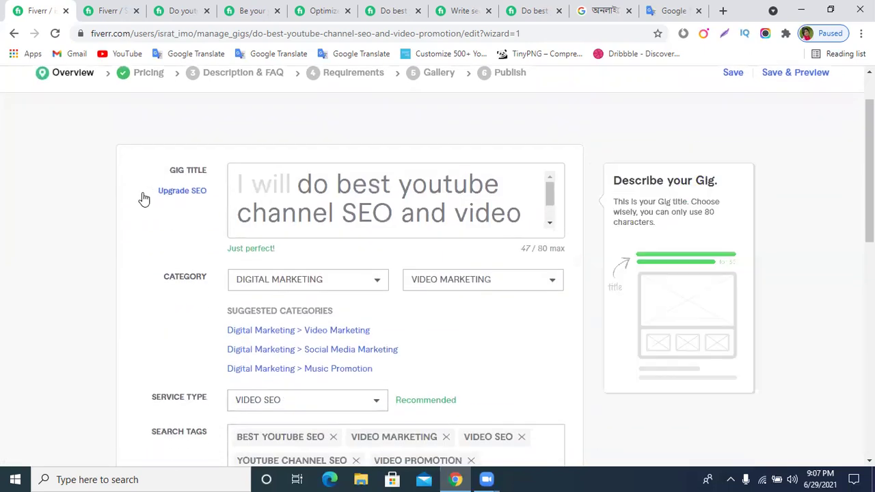
click(186, 192)
scroll(399, 251, down, 1)
Step: In the SEO title, replace 'and' with a comma
click(245, 215)
drag(244, 215, 211, 230)
click(272, 216)
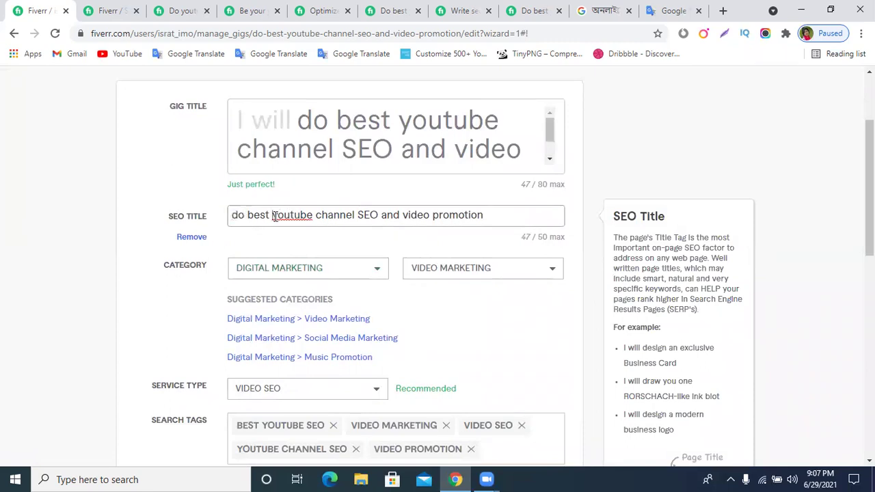
click(246, 216)
drag(381, 214, 402, 215)
key(BackSpace)
key(BackSpace)
text(,)
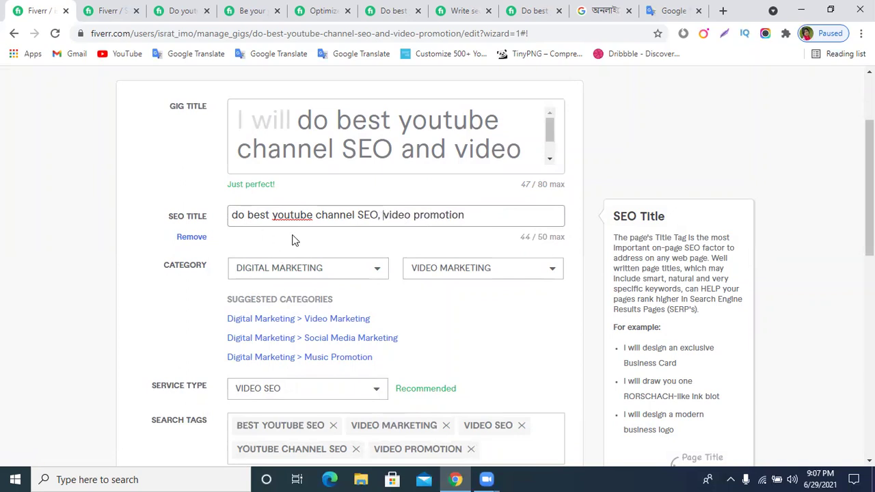
Step: Restore 'do' and 'and' so the SEO title reads 'do best youtube channel SEO and video promotion'
scroll(304, 212, down, 1)
drag(245, 150, 182, 159)
key(BackSpace)
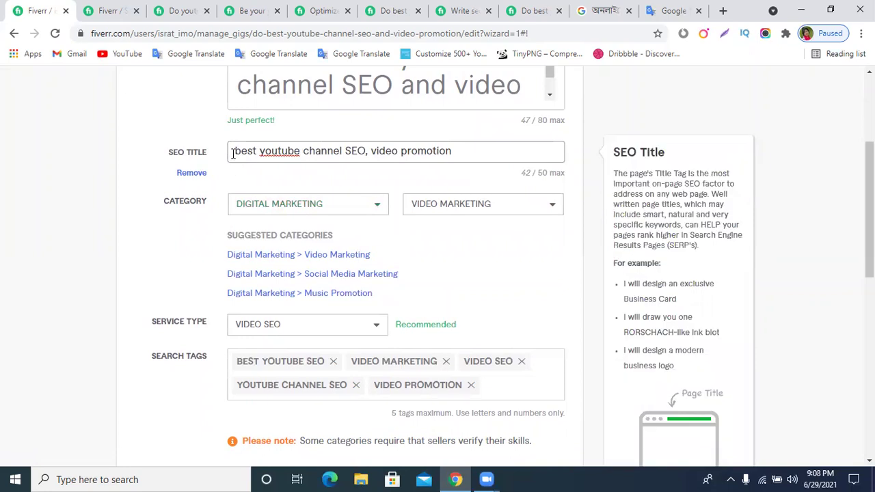
text(do)
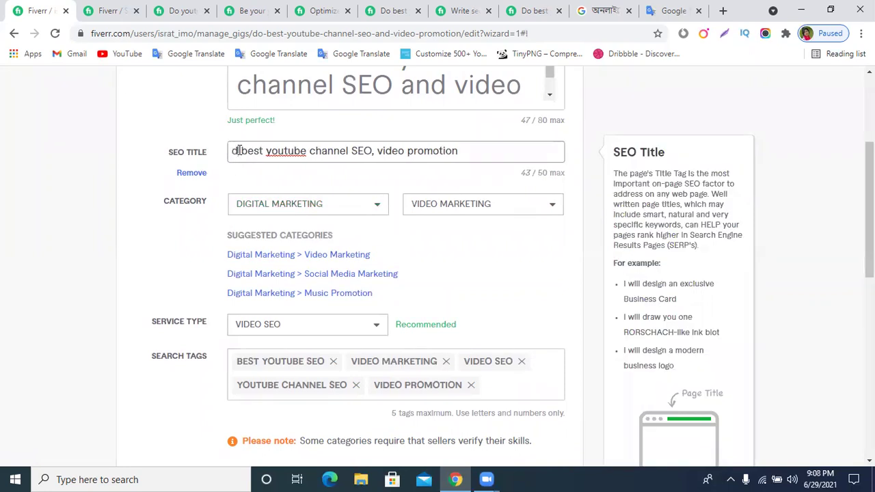
click(380, 151)
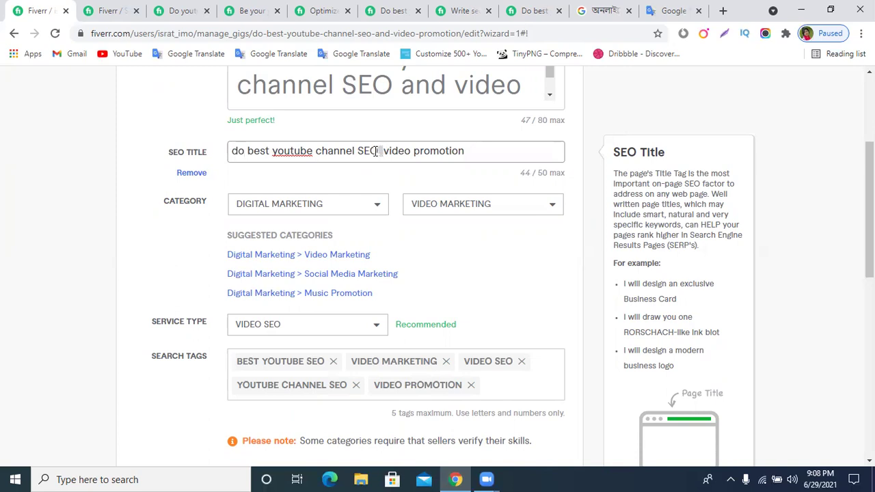
key(BackSpace)
key(BackSpace)
text(and)
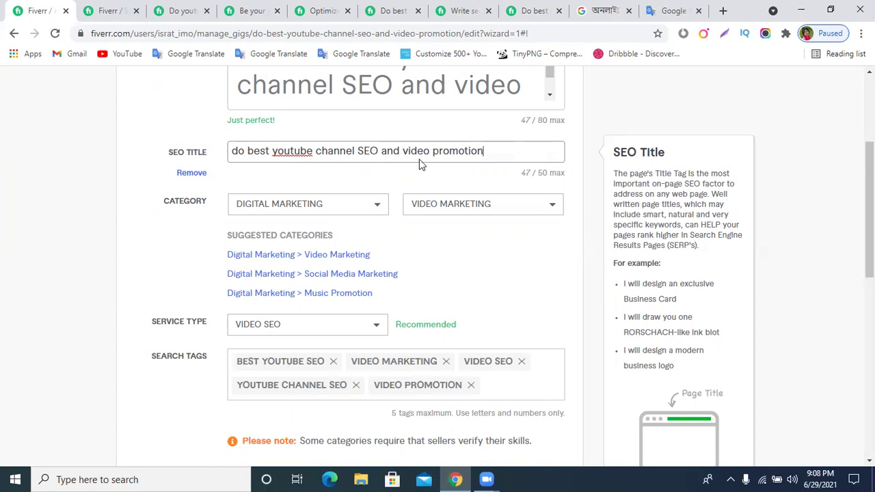
drag(400, 152, 378, 151)
scroll(377, 133, up, 3)
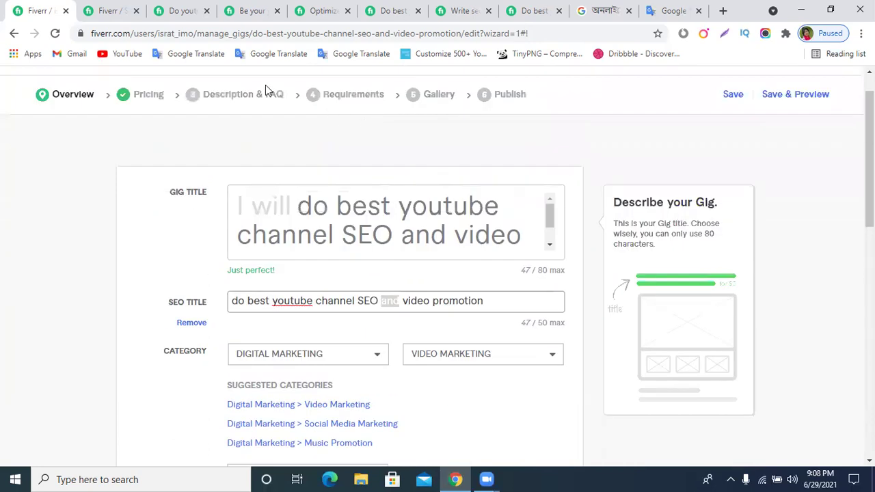
Step: Save the overview with its SEO title via Save & Continue
drag(137, 34, 514, 38)
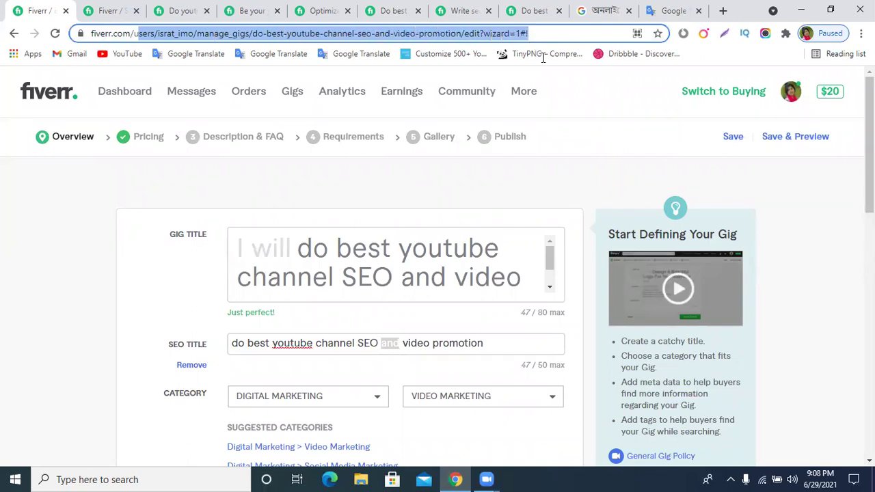
click(521, 187)
scroll(522, 191, down, 1)
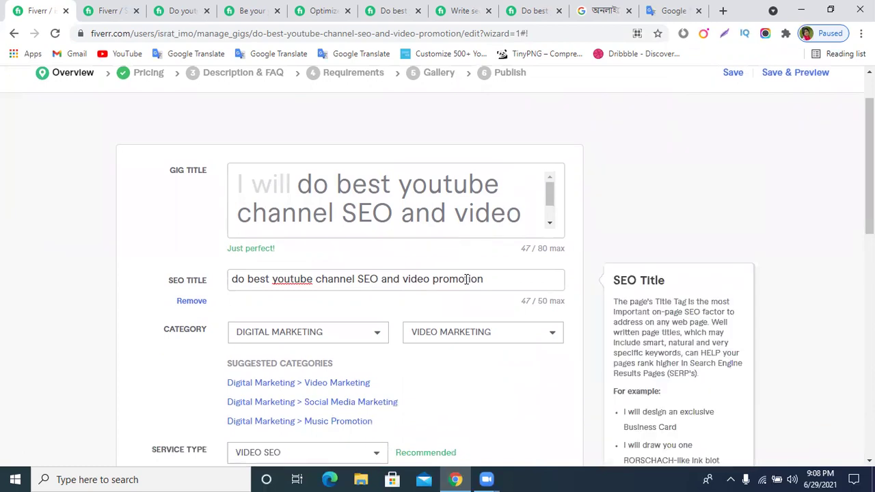
scroll(467, 279, down, 2)
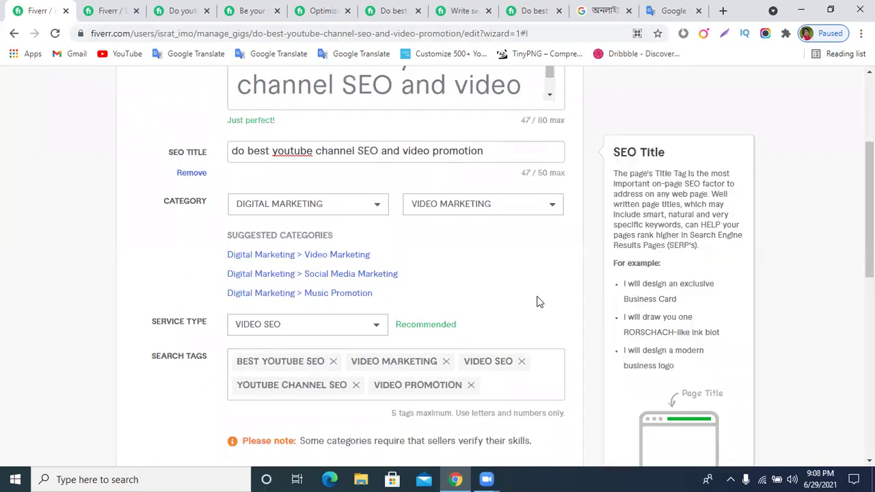
scroll(533, 308, down, 2)
click(519, 320)
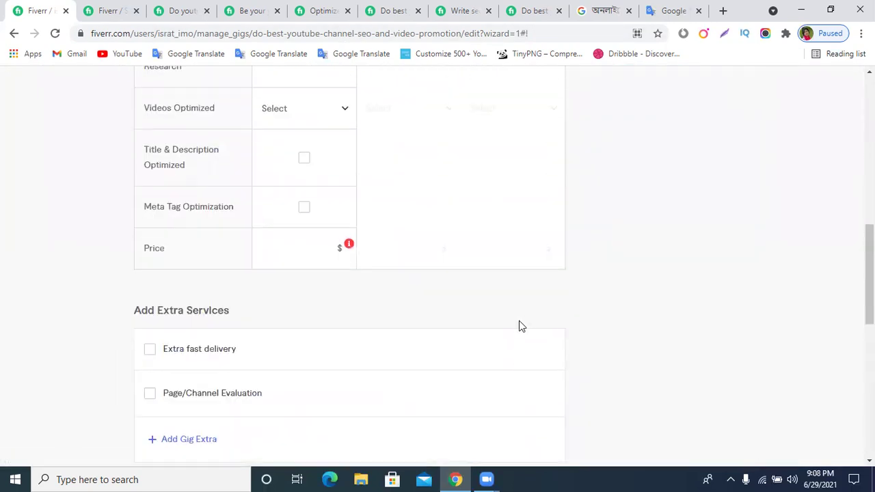
Step: Turn on 3 Packages (Basic, Standard, Premium) and dismiss the Gig Packages pop-up
scroll(520, 260, up, 4)
click(558, 167)
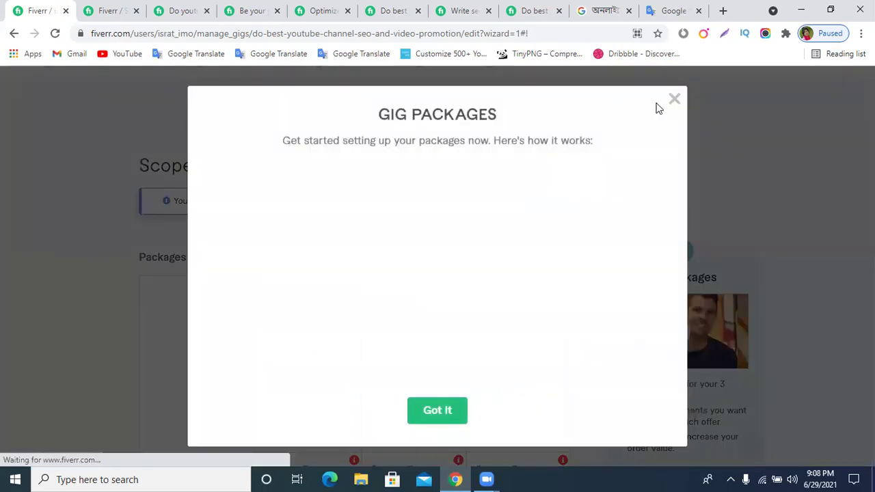
click(673, 97)
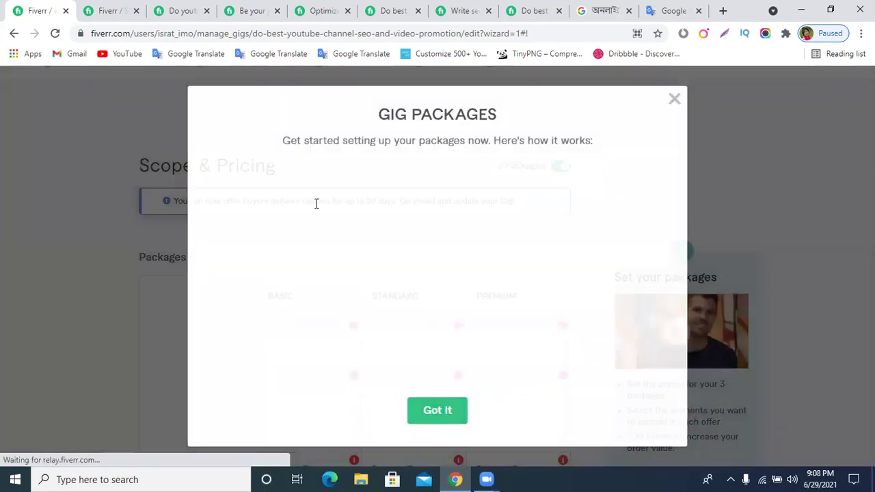
click(555, 166)
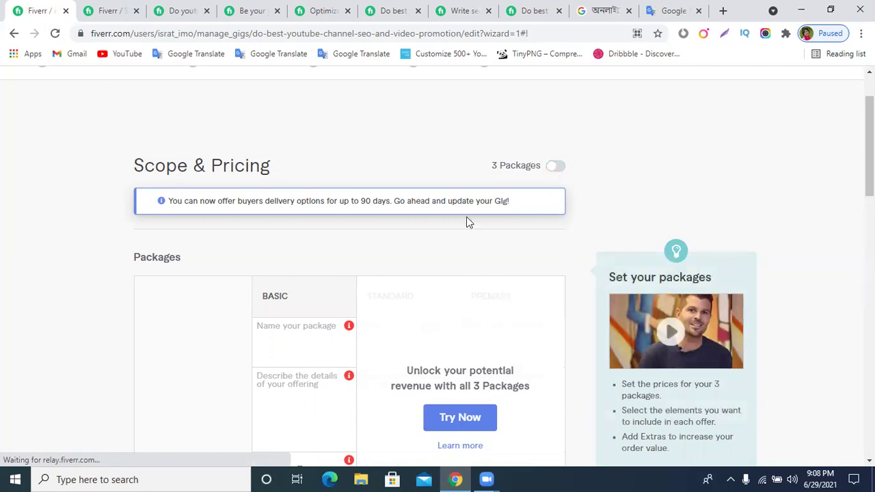
scroll(464, 221, down, 1)
scroll(396, 164, down, 3)
scroll(547, 195, up, 4)
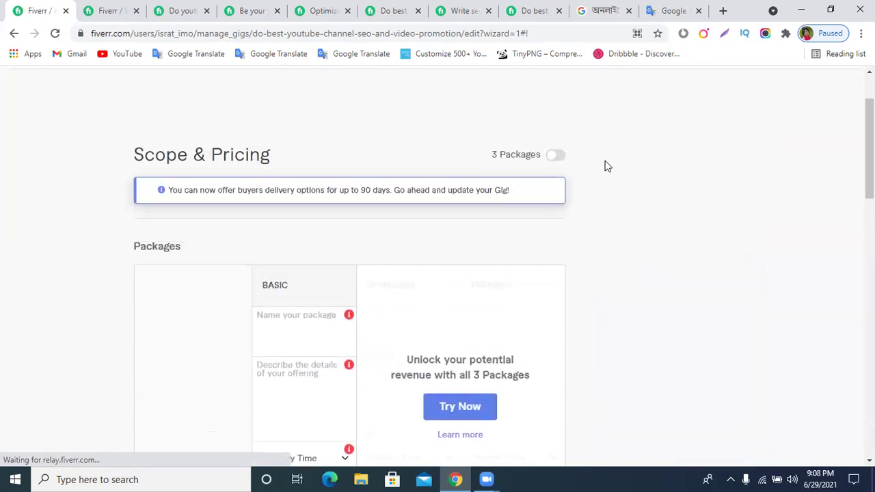
click(557, 166)
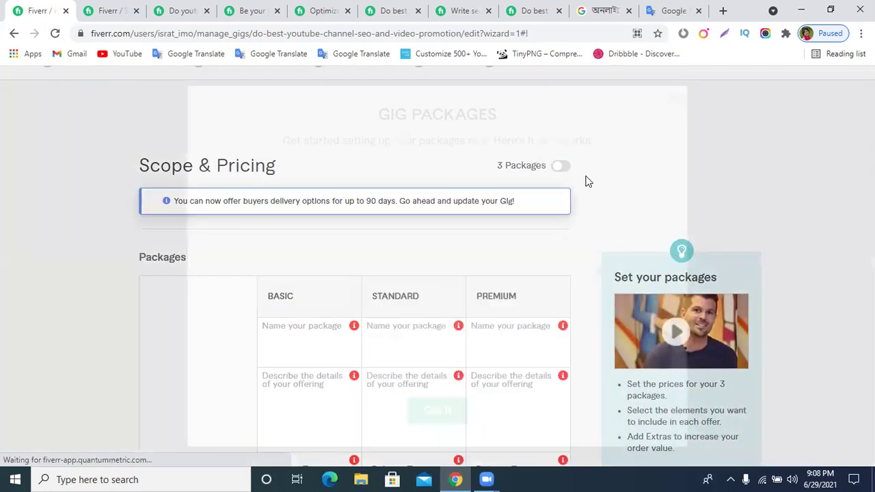
key(Escape)
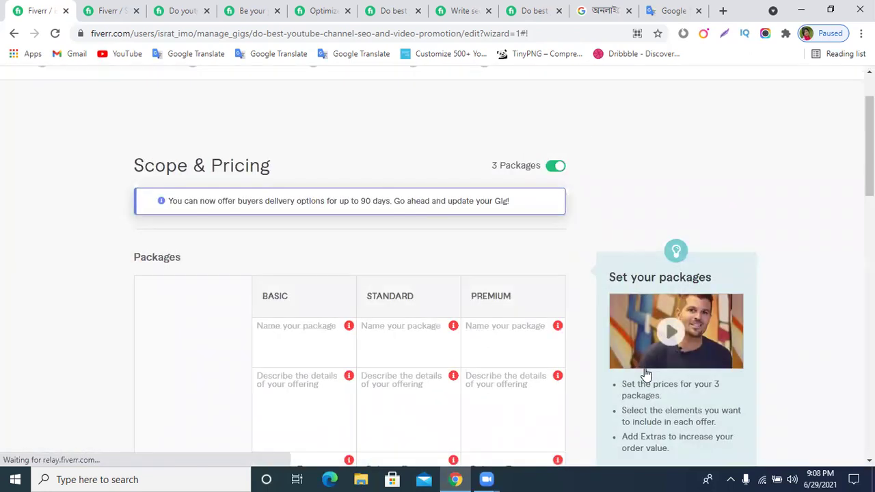
scroll(642, 373, down, 1)
scroll(285, 223, down, 8)
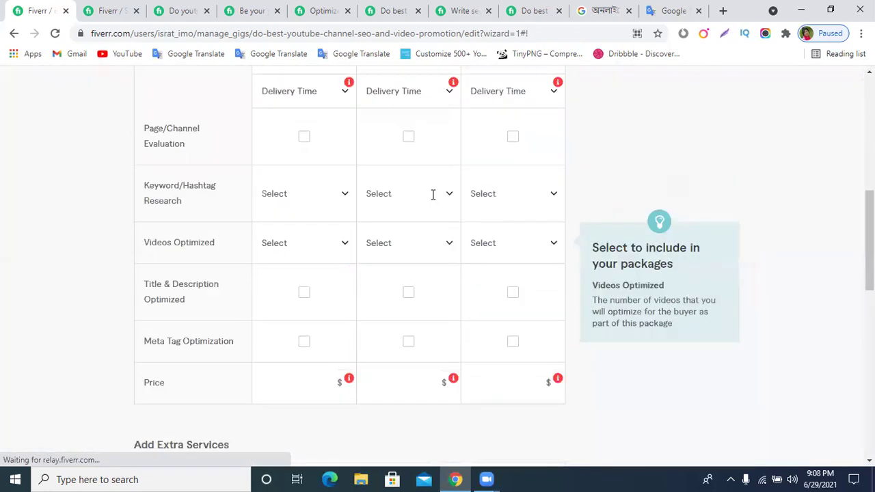
scroll(424, 207, up, 10)
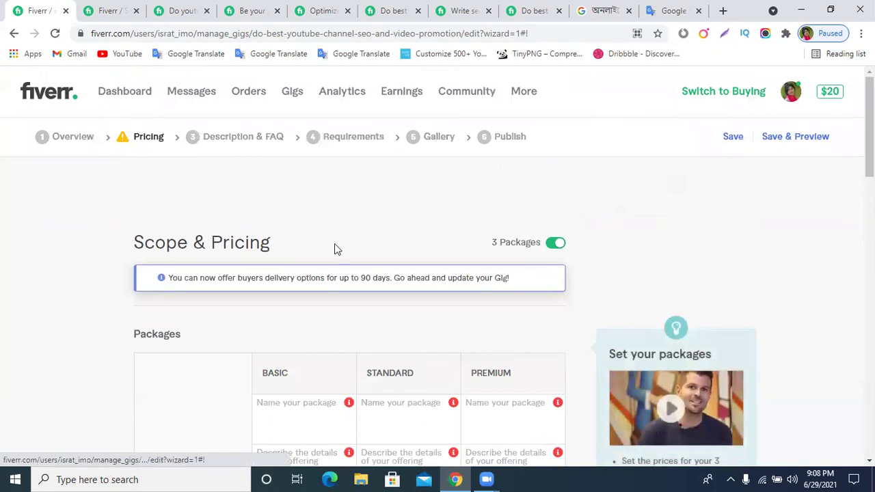
Step: View the reference gig's Standard ($45) and Premium ($85, 14-day delivery) packages
click(182, 11)
scroll(640, 287, up, 1)
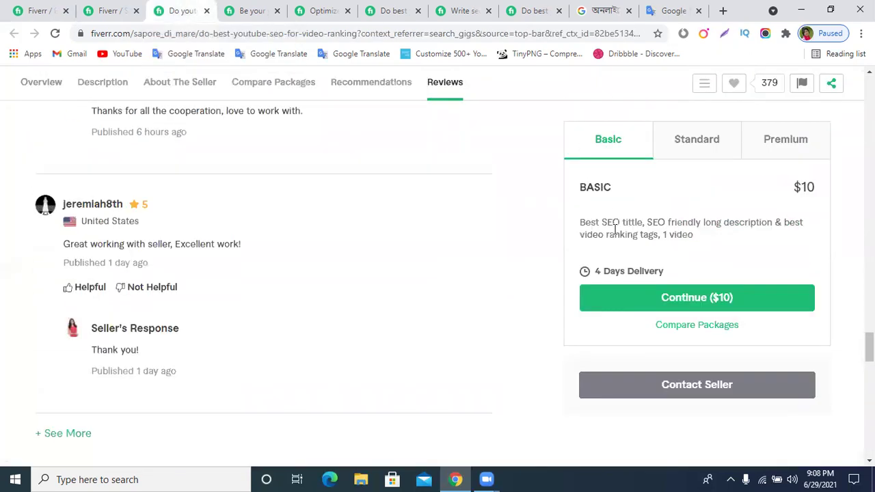
click(709, 144)
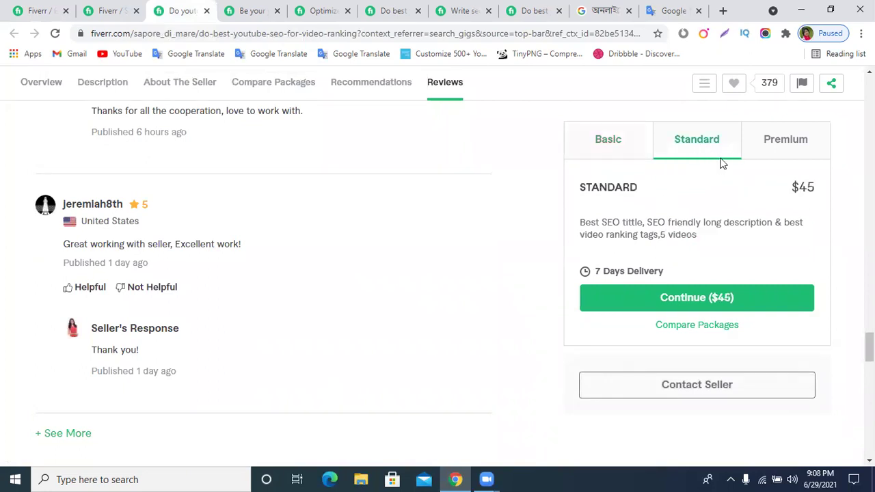
click(771, 150)
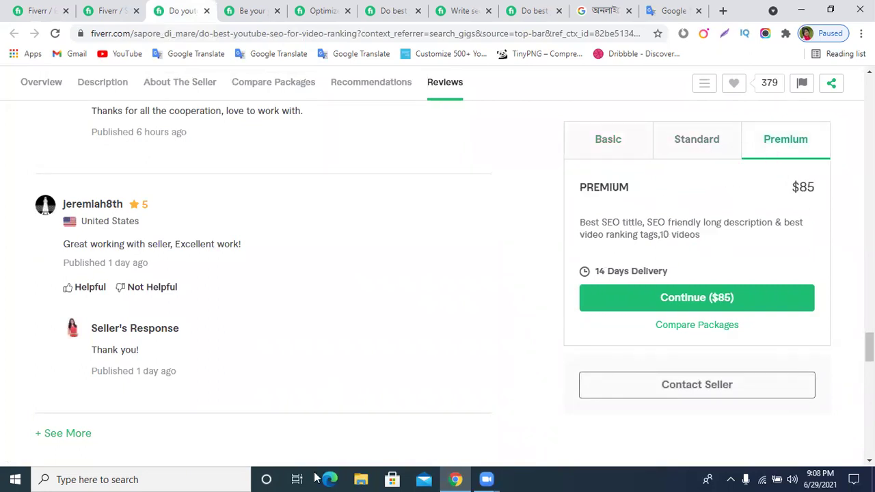
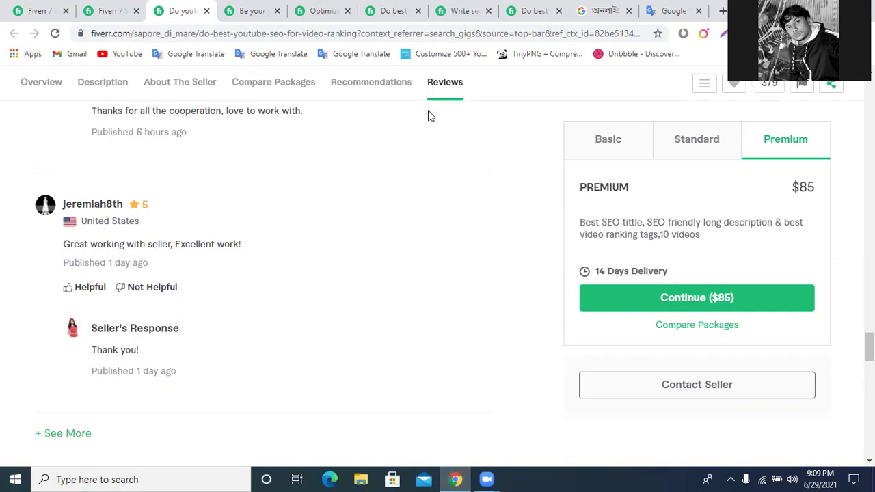
Step: Browse several competitor YouTube SEO gigs to compare their package details
click(249, 11)
scroll(533, 274, up, 2)
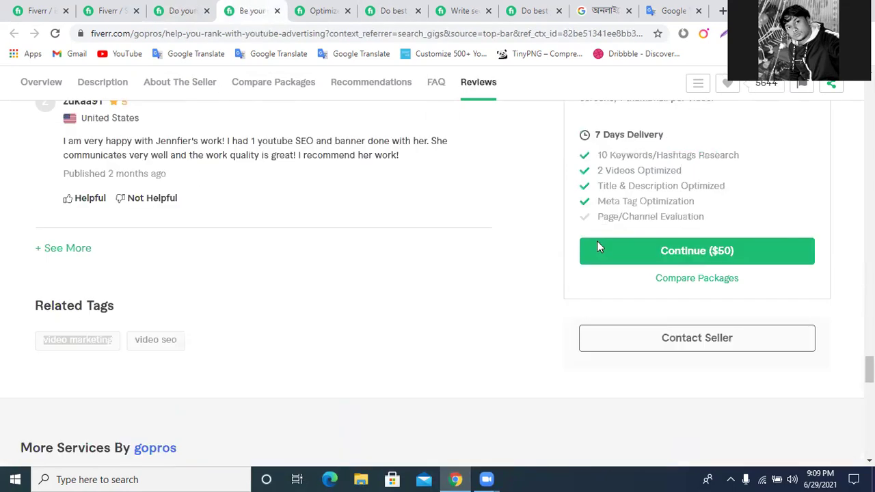
scroll(597, 246, up, 2)
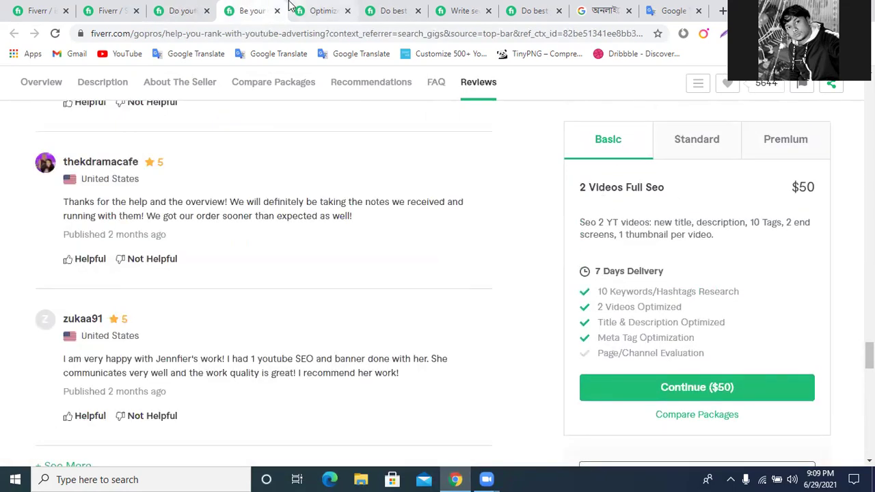
click(321, 11)
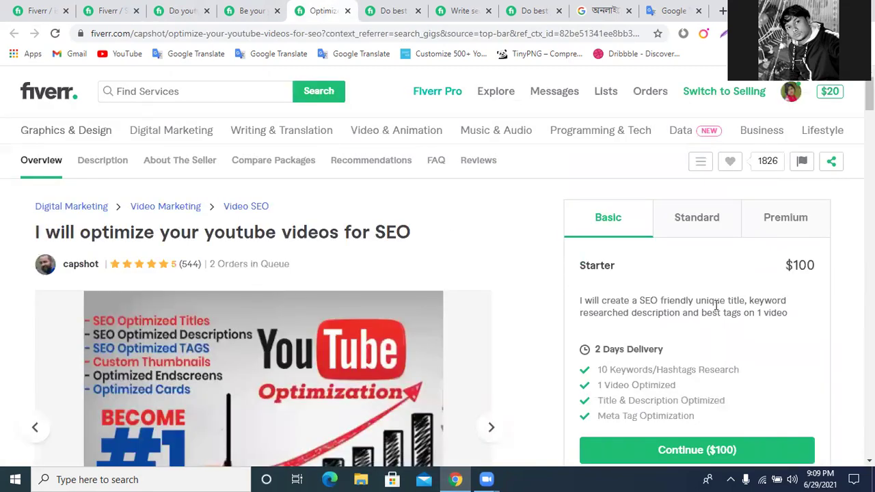
click(367, 7)
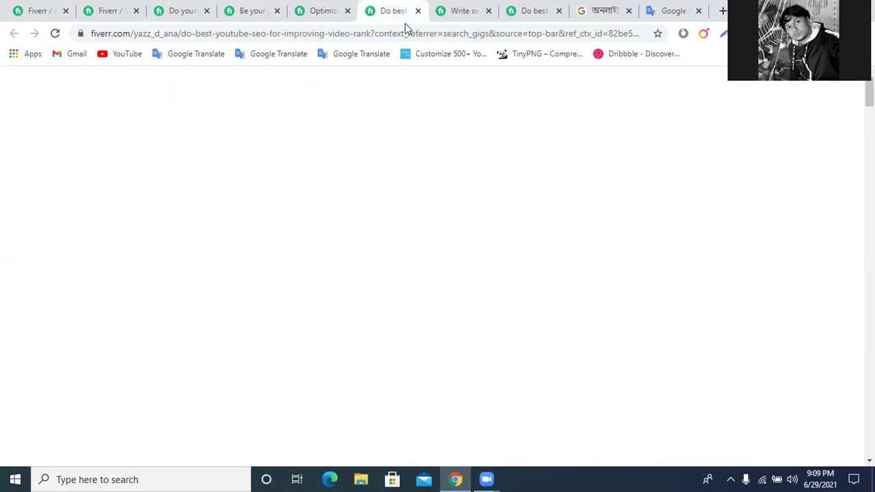
Step: Copy the competitor's '2 video seo' package name and return to your gig editor
triple_click(605, 263)
key(ctrl+c)
right_click(606, 263)
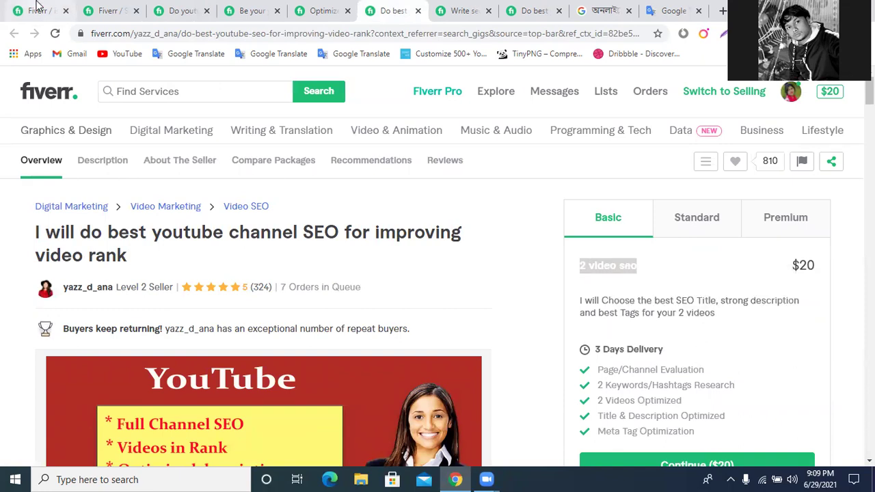
click(39, 11)
scroll(295, 346, down, 1)
Step: Paste the copied title into all three package names, with Basic renumbered to 3
click(295, 349)
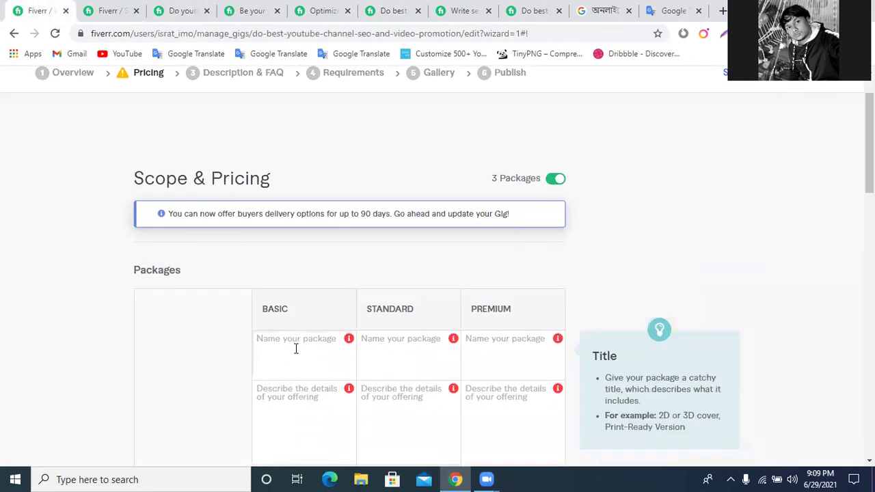
key(ctrl+v)
double_click(260, 341)
text(3)
triple_click(283, 338)
key(ctrl+c)
click(405, 346)
key(ctrl+v)
click(492, 348)
key(ctrl+v)
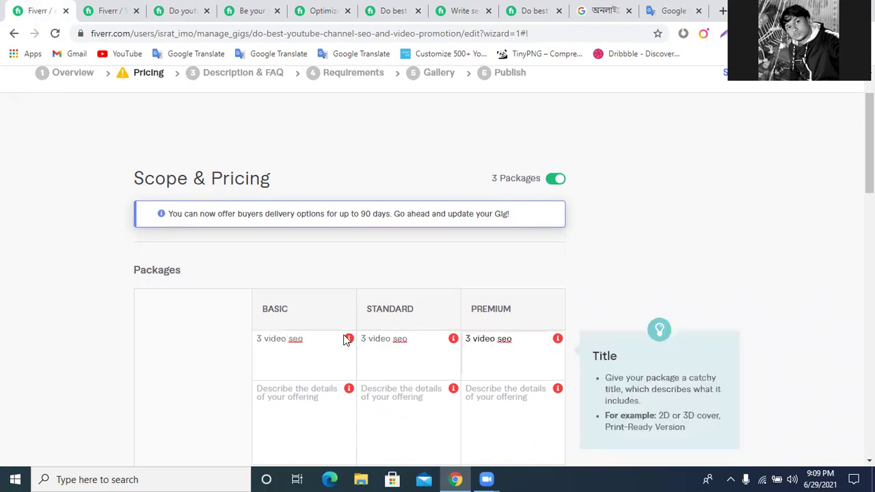
Step: Change the Standard package number to 6 and the Premium number to 10
click(365, 337)
key(BackSpace)
text(6)
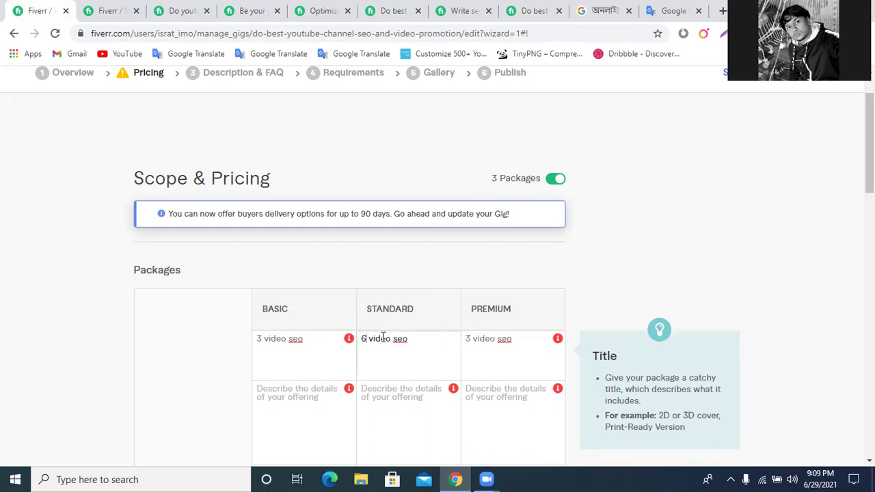
click(467, 339)
text(9)
text(00)
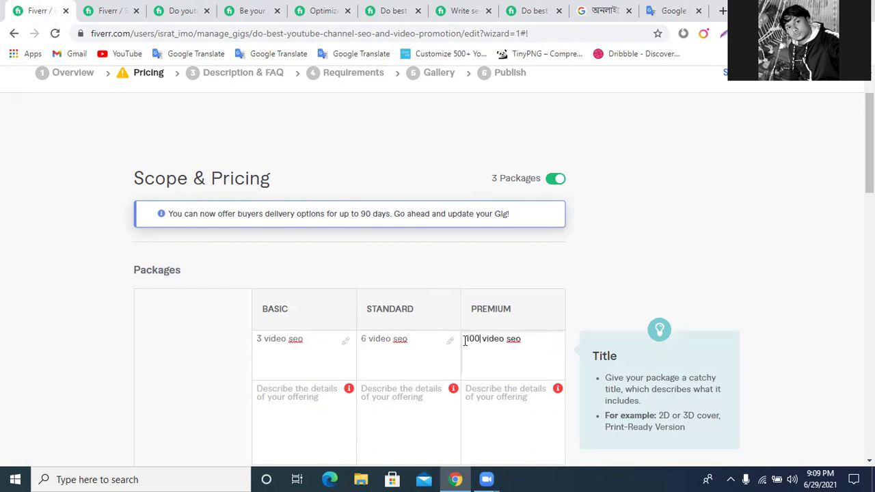
key(BackSpace)
Step: Capitalise the V of 'video' in the Premium, Standard and Basic names
key(Delete)
text(V)
click(372, 339)
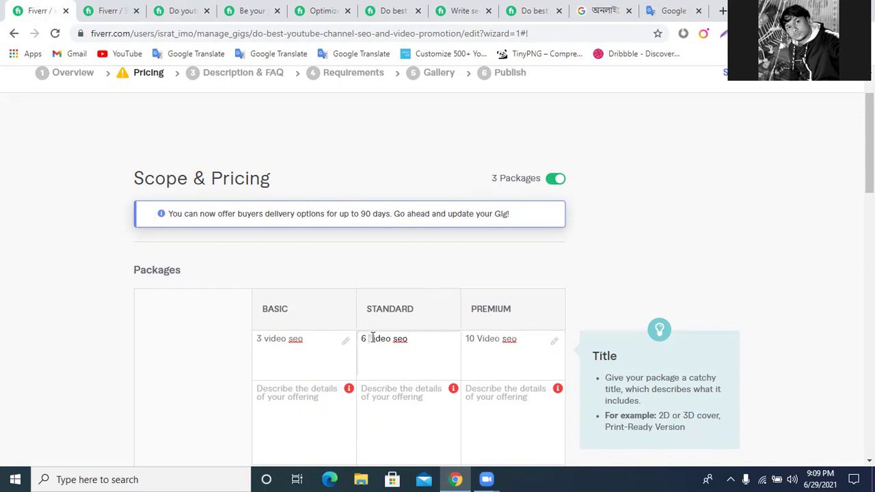
key(Delete)
text(V)
click(266, 339)
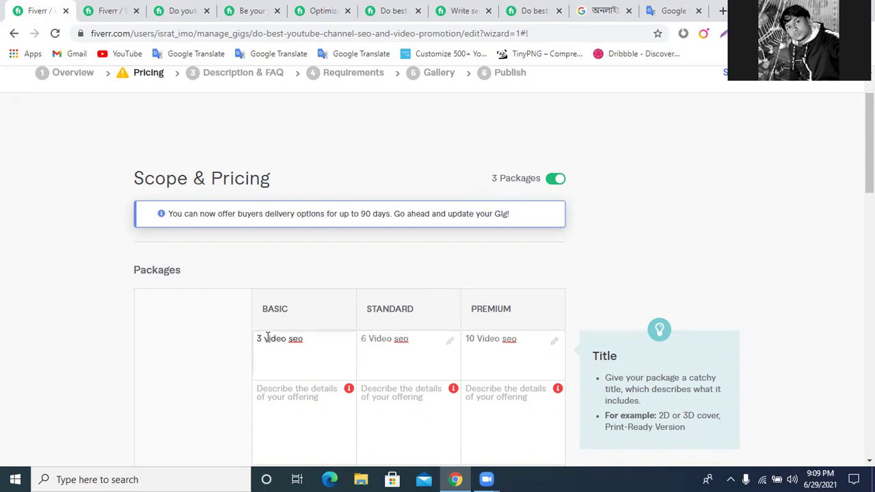
key(Delete)
text(V)
Step: Rewrite the Basic package name as '3 VIDEO SEO'
scroll(361, 357, down, 1)
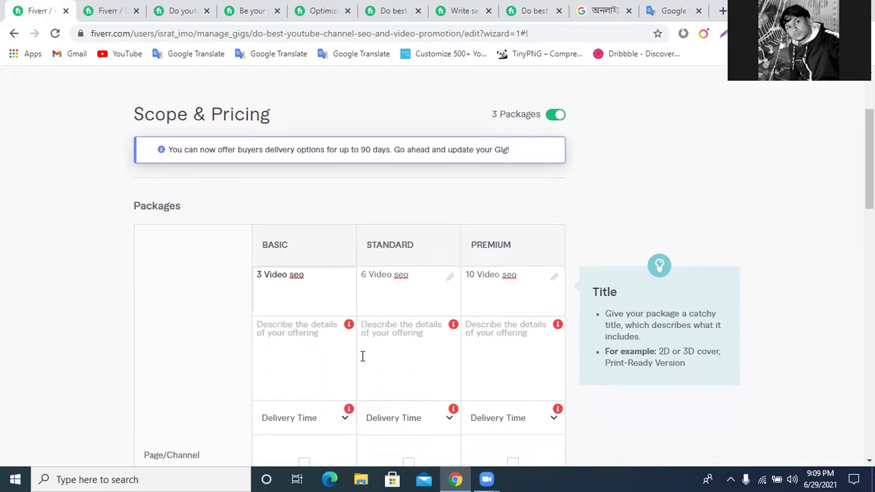
double_click(276, 274)
click(292, 273)
key(shift+Right)
drag(270, 274, 305, 273)
key(BackSpace)
text(IDEO SEO)
key(ctrl+a)
click(317, 273)
drag(317, 273, 266, 273)
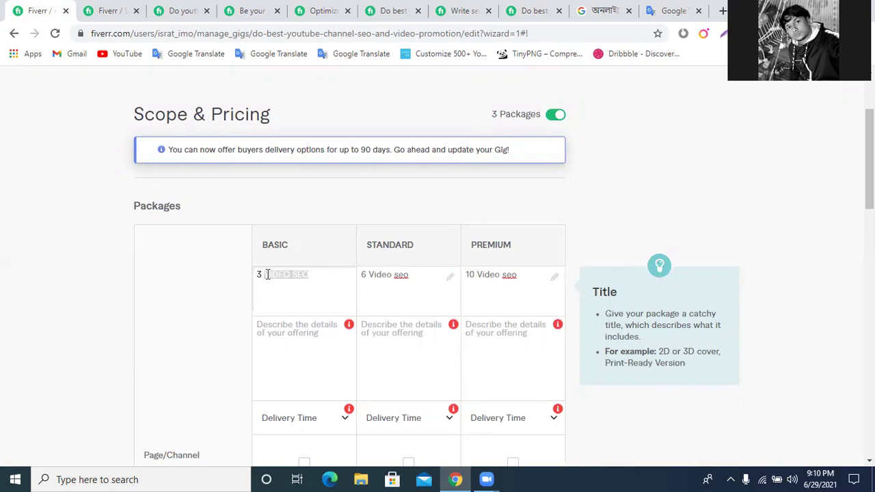
Step: Rewrite the Standard and Premium names as '6 VIDEO SEO' and '10 VIDEO SEO'
click(399, 274)
key(ctrl+a)
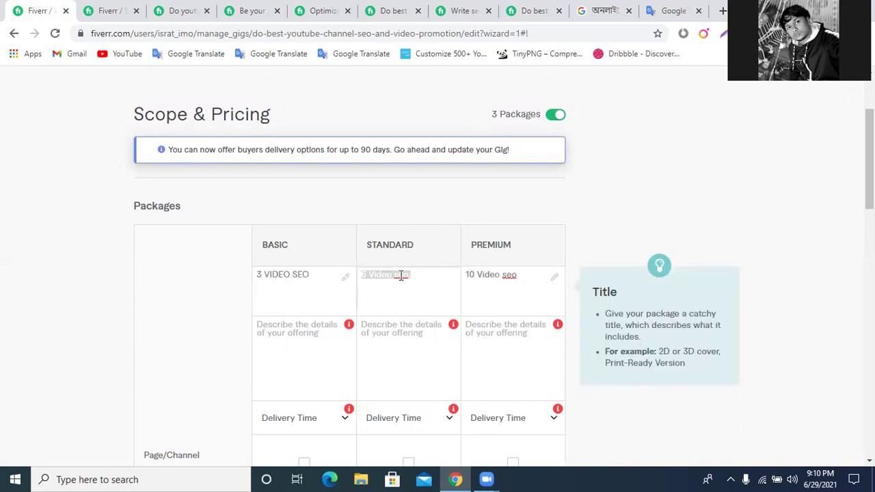
click(418, 276)
key(BackSpace)
key(BackSpace)
key(BackSpace)
key(BackSpace)
key(BackSpace)
key(BackSpace)
key(BackSpace)
key(BackSpace)
key(BackSpace)
text(VIDEO SEO)
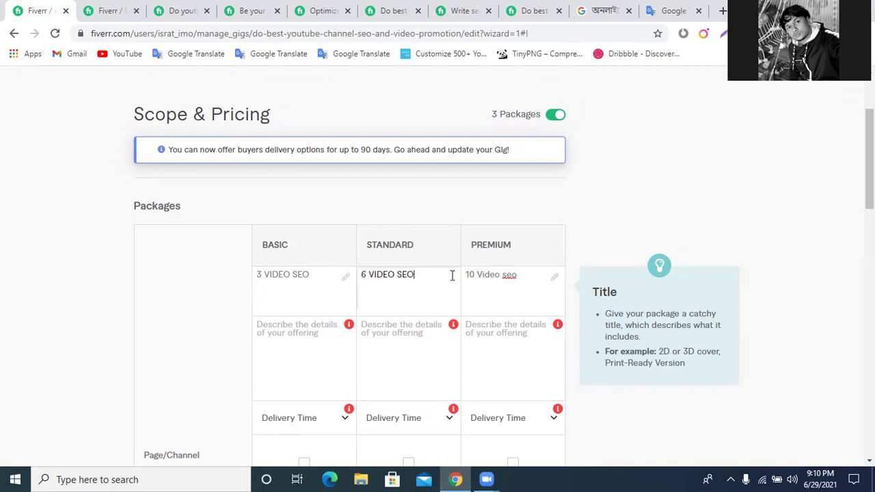
drag(517, 275, 477, 274)
text(VIDEO SEO)
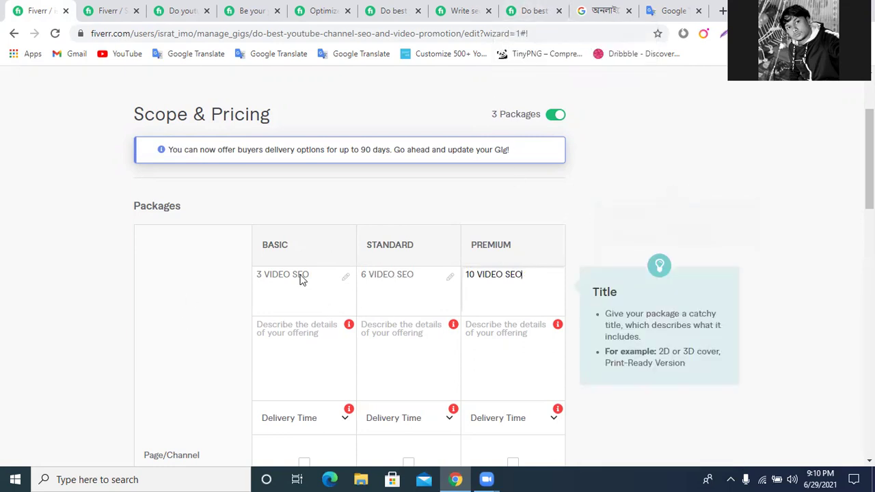
click(183, 11)
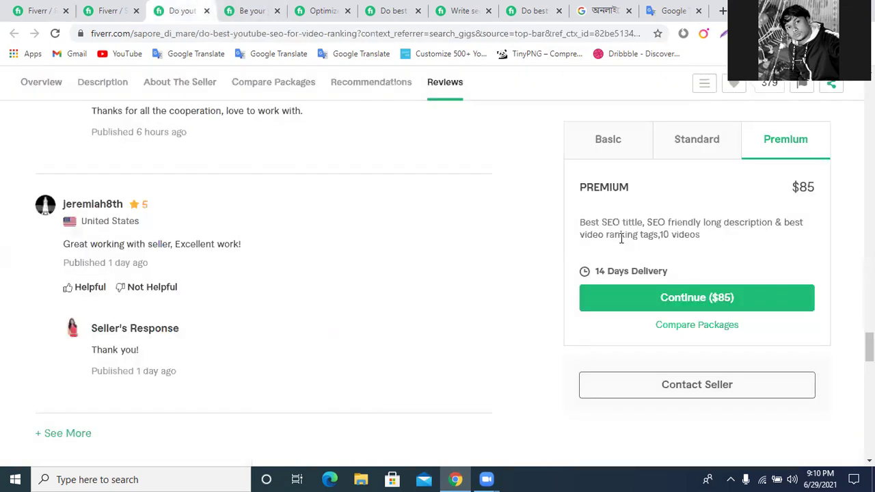
click(321, 10)
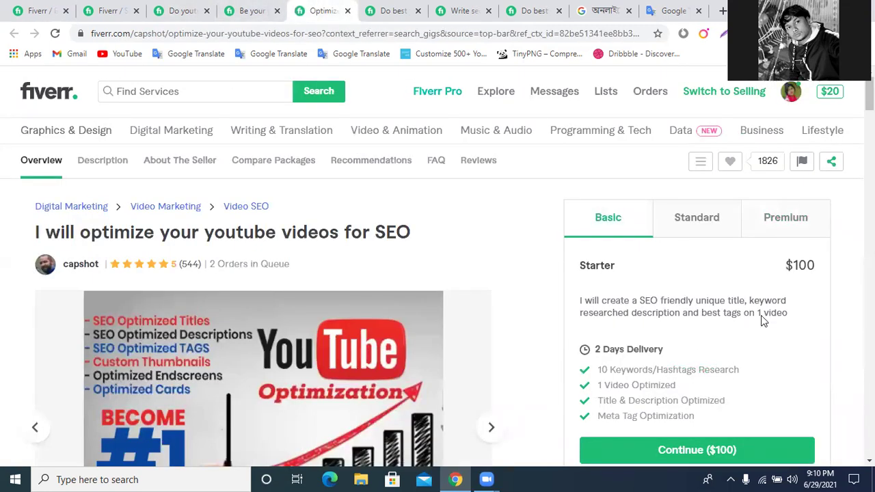
key(ctrl+Tab)
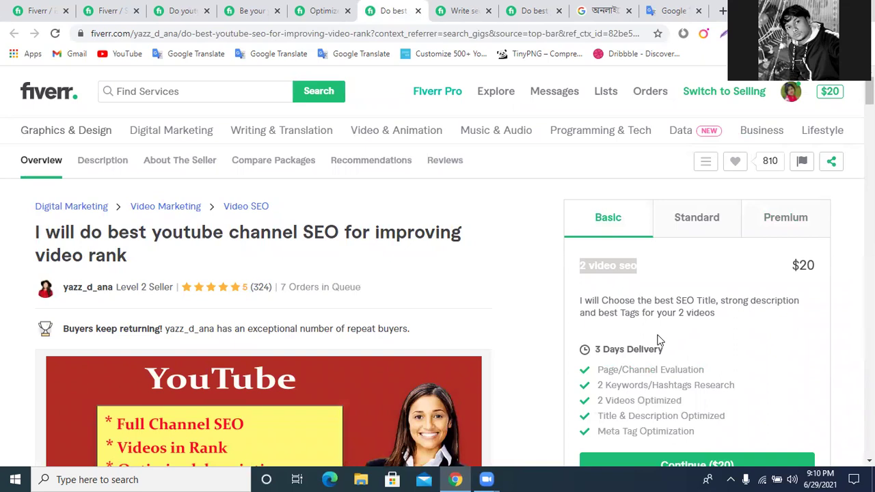
click(64, 8)
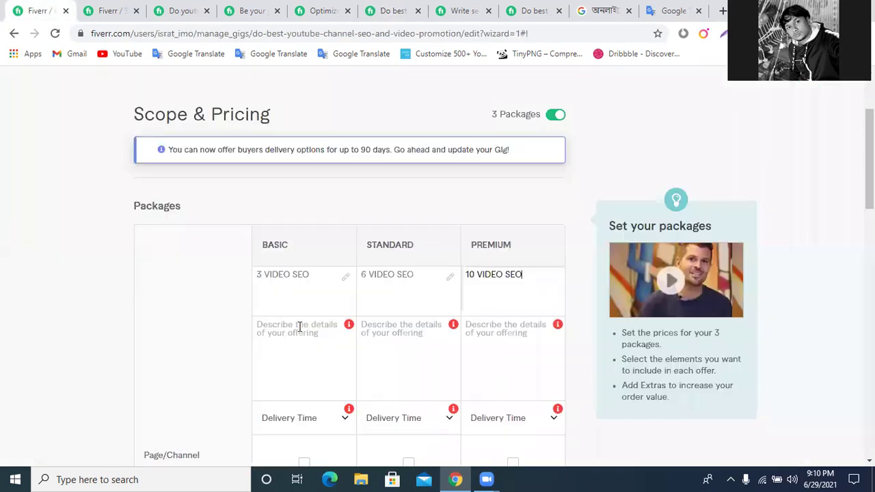
Step: Start the Basic description with 'I will Choosh' and begin fixing the typo
click(299, 327)
text(I will )
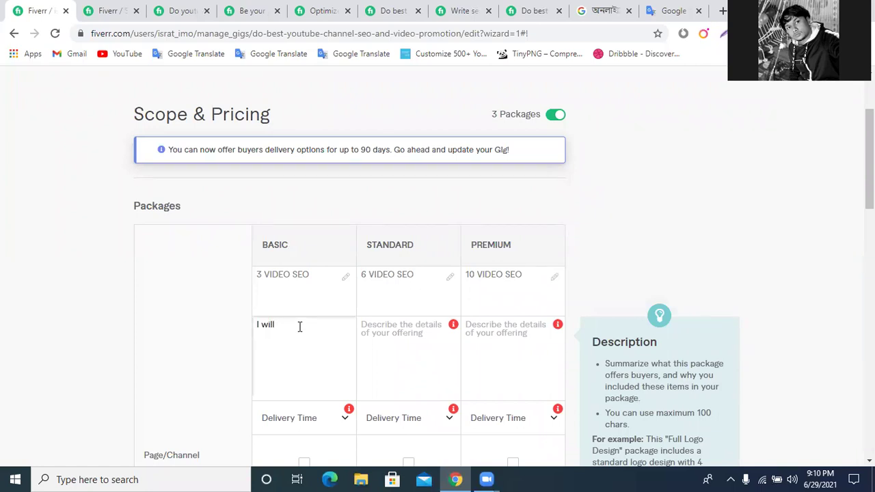
text(Cho)
text(o)
text(s)
text(h)
right_click(298, 327)
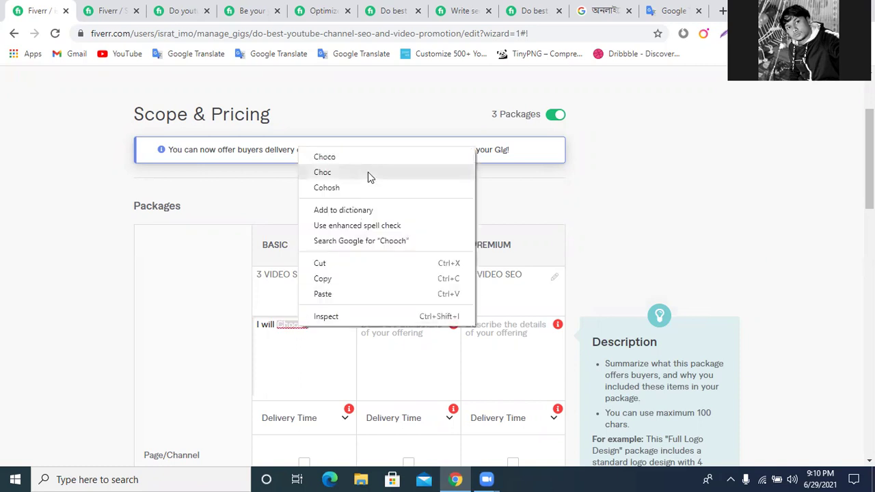
click(286, 349)
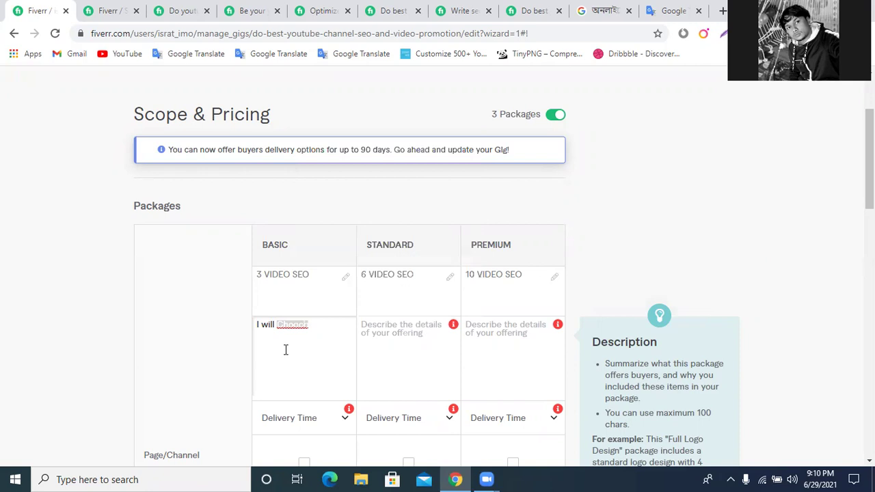
click(285, 349)
key(BackSpace)
text(e)
Step: Complete 'Choose the best SEO Titel' and correct 'Titel' to 'Title' via spelling suggestions
click(314, 325)
key(BackSpace)
key(BackSpace)
text(se the best)
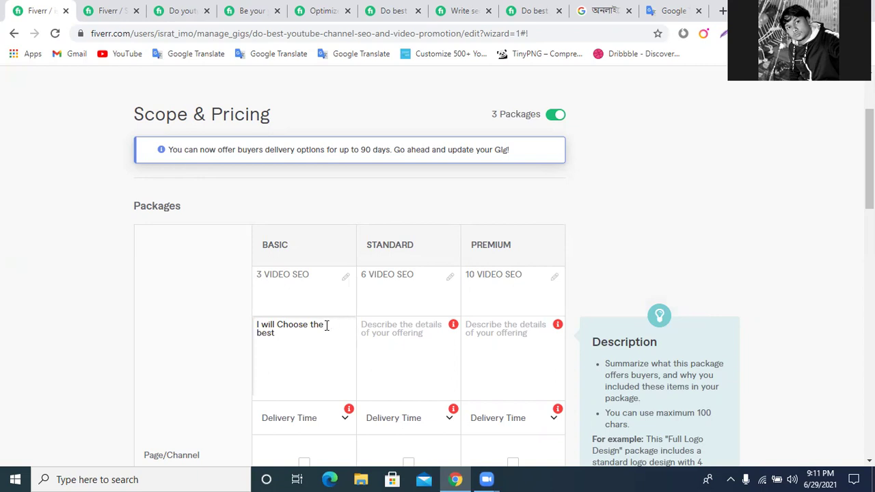
text( SEO Titel)
right_click(304, 334)
click(347, 164)
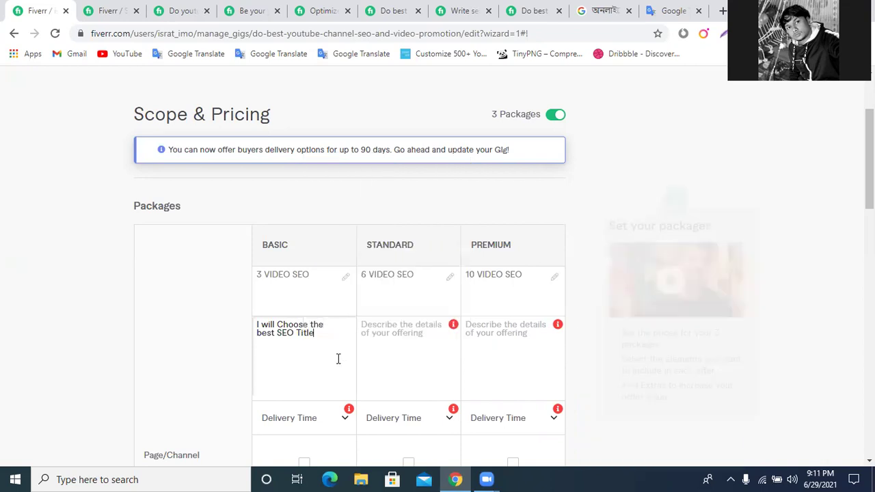
Step: Continue the Basic description with ', Description and best tags for your 3 videos'
text(,)
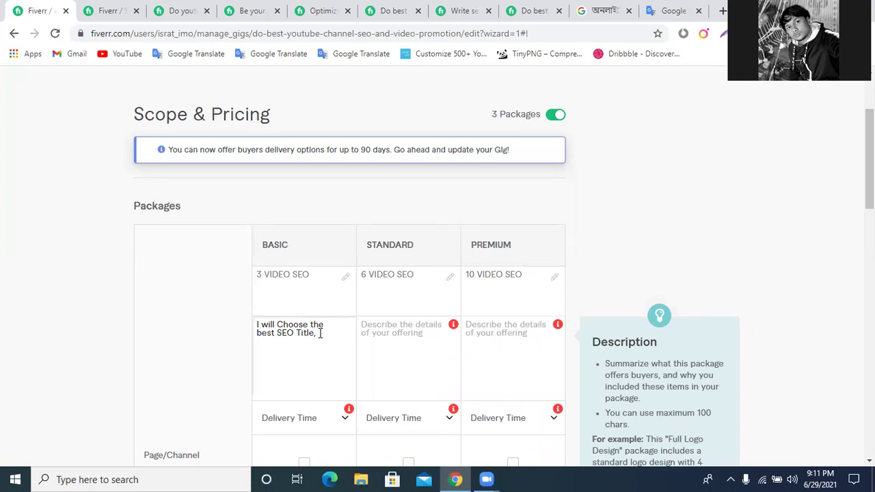
text(Des)
text(cription and best)
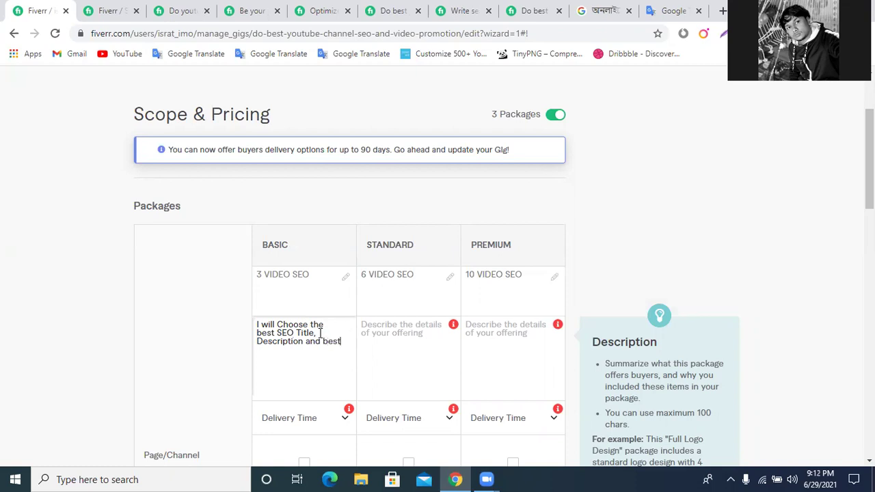
text( tags for your 3 video)
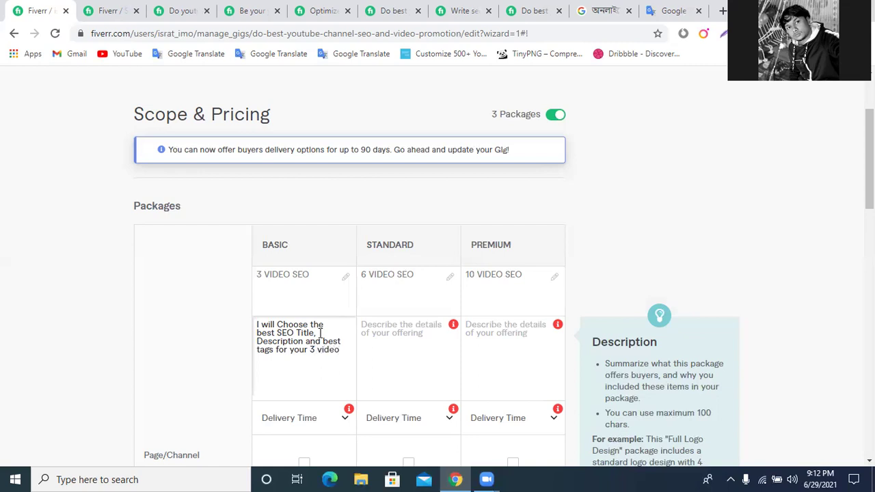
text(s)
Step: Capitalise 'Tags' and both occurrences of 'Best' in the Basic description
click(258, 349)
key(Delete)
text(T)
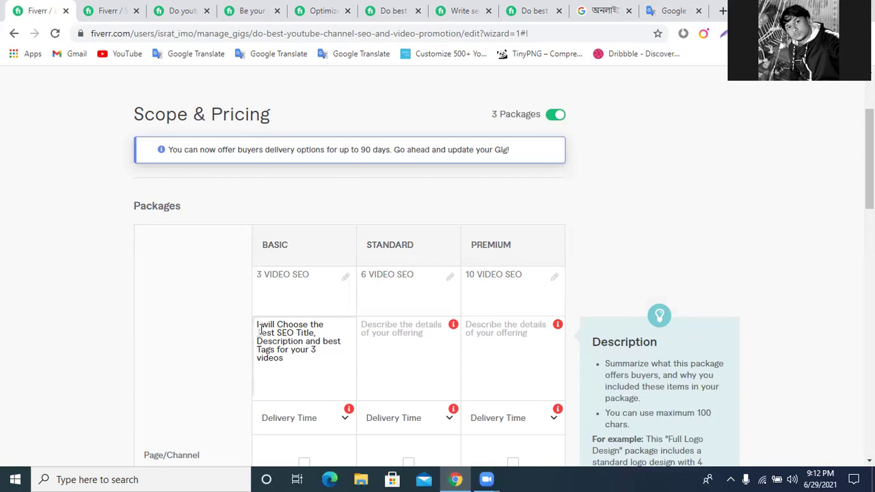
click(261, 330)
key(BackSpace)
text(B)
click(328, 341)
key(BackSpace)
text(B)
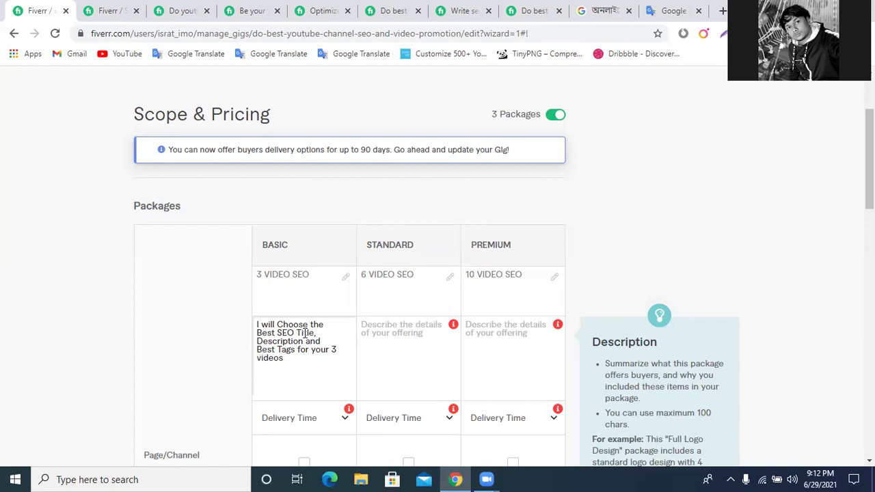
Step: Insert 'Video Promotion' after Description, removing a trial word 'Strong'
click(276, 351)
click(296, 357)
text(Video)
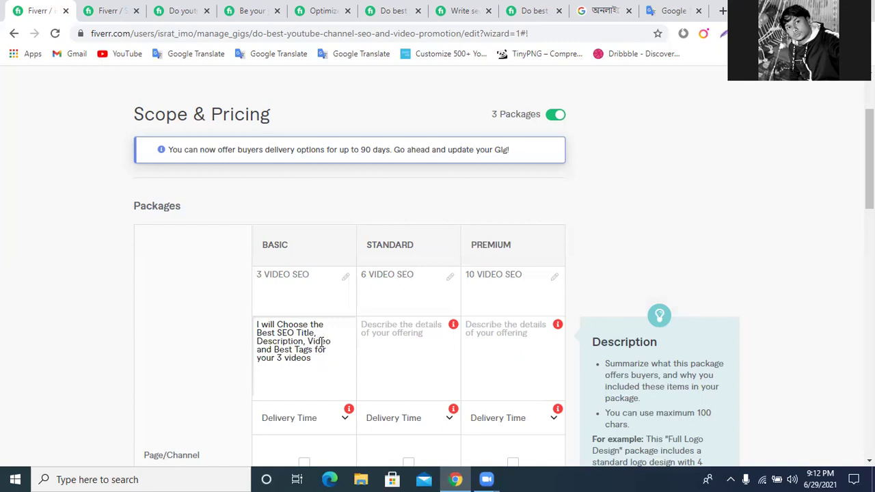
text( Promo)
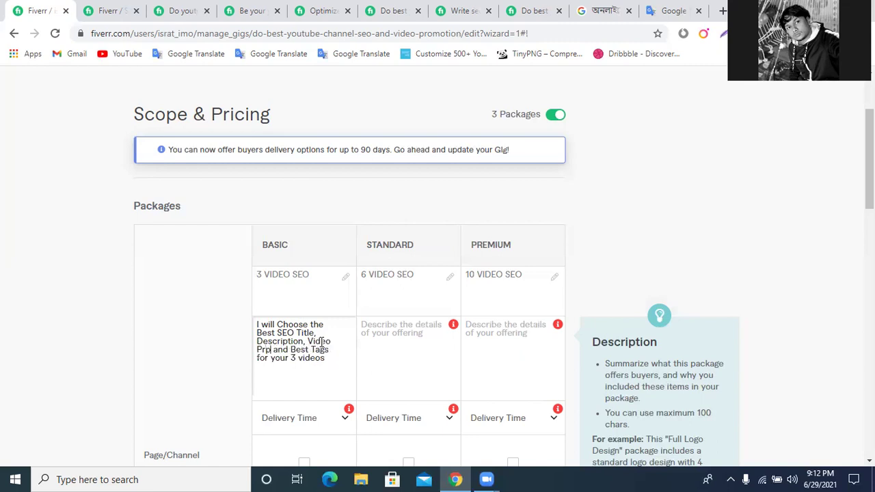
text(tion)
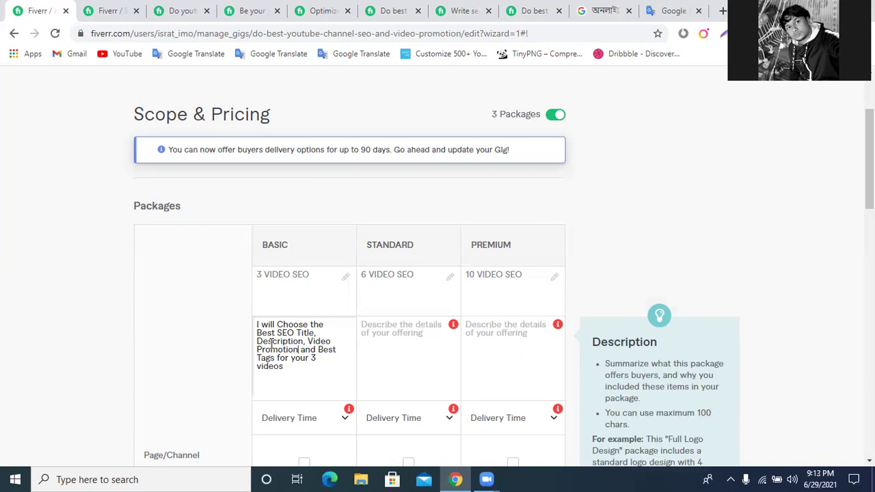
drag(257, 324, 303, 332)
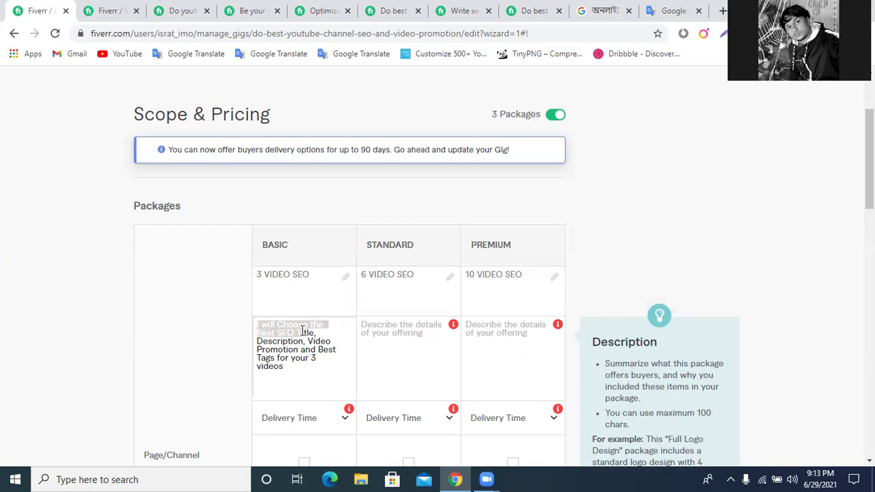
drag(258, 341, 298, 340)
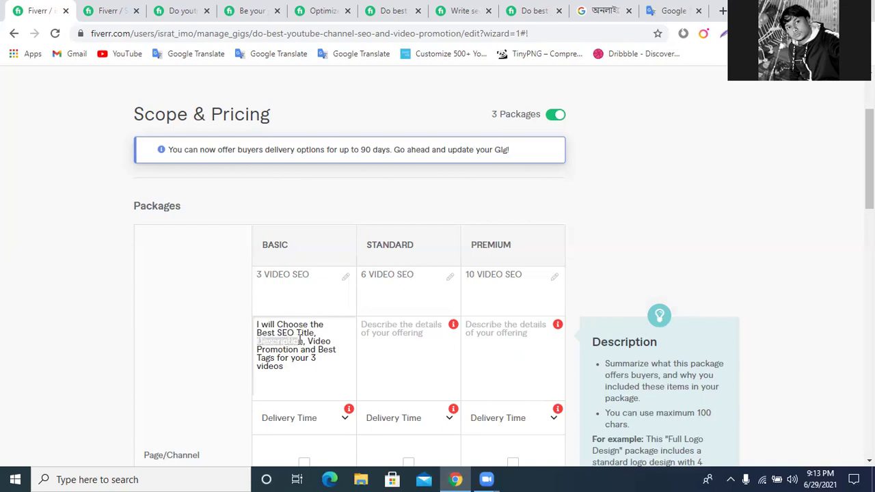
click(260, 340)
triple_click(258, 340)
click(258, 341)
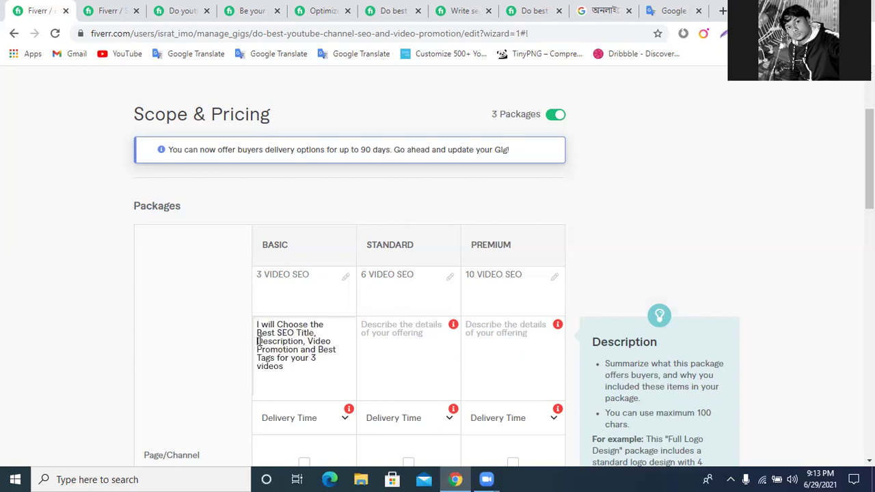
text(St)
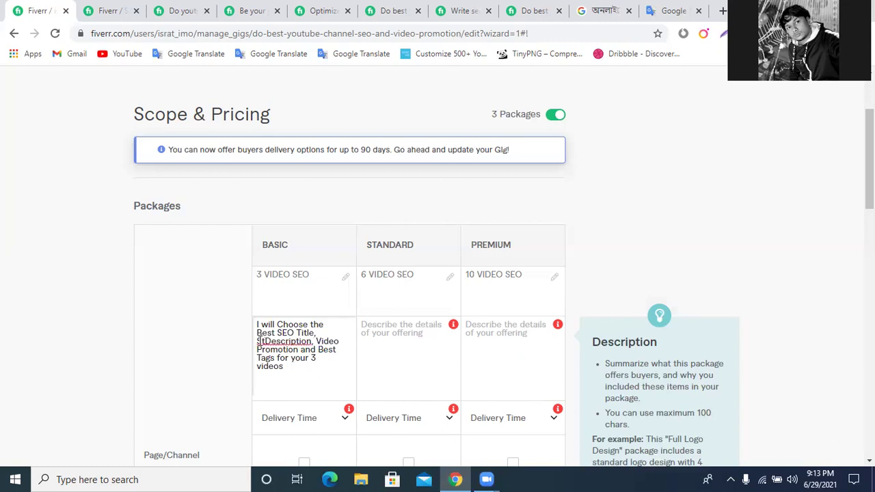
text(rong)
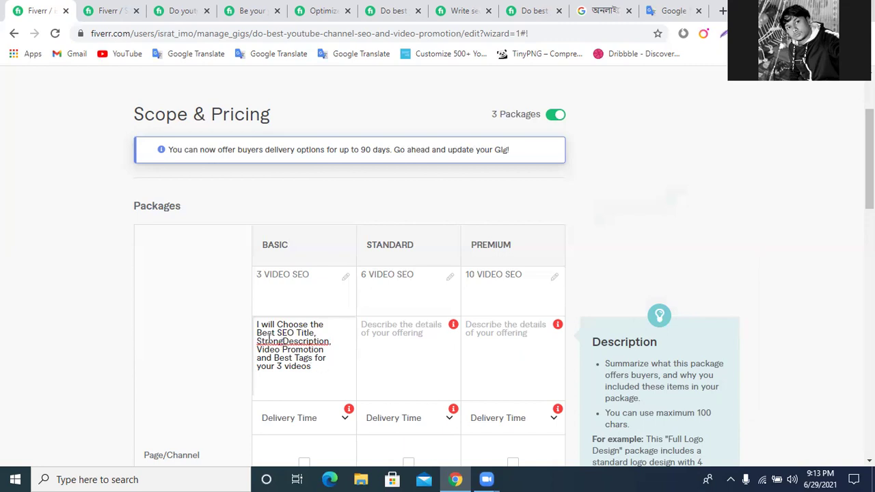
drag(282, 341, 257, 345)
key(BackSpace)
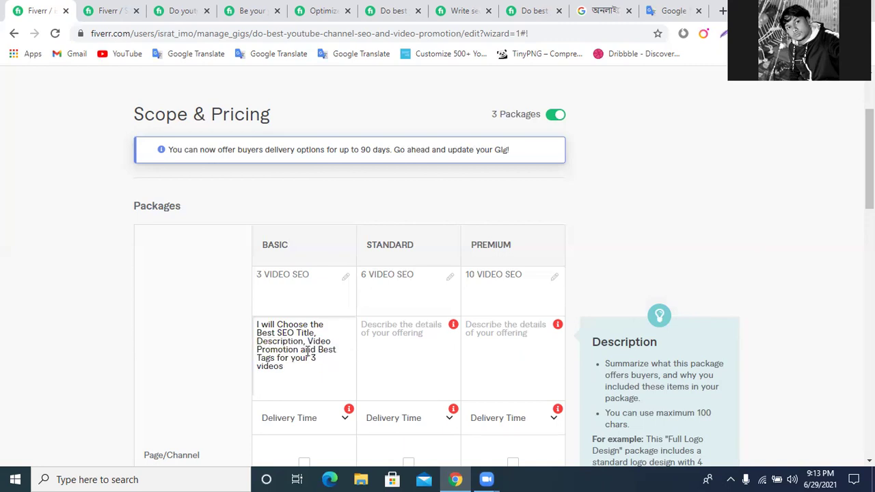
Step: Review the finished Basic description and select its full text
triple_click(270, 341)
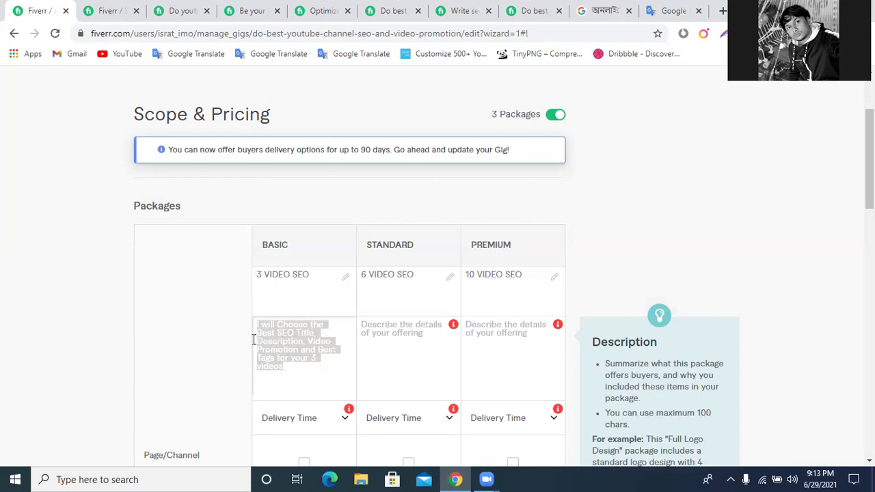
click(295, 333)
double_click(280, 333)
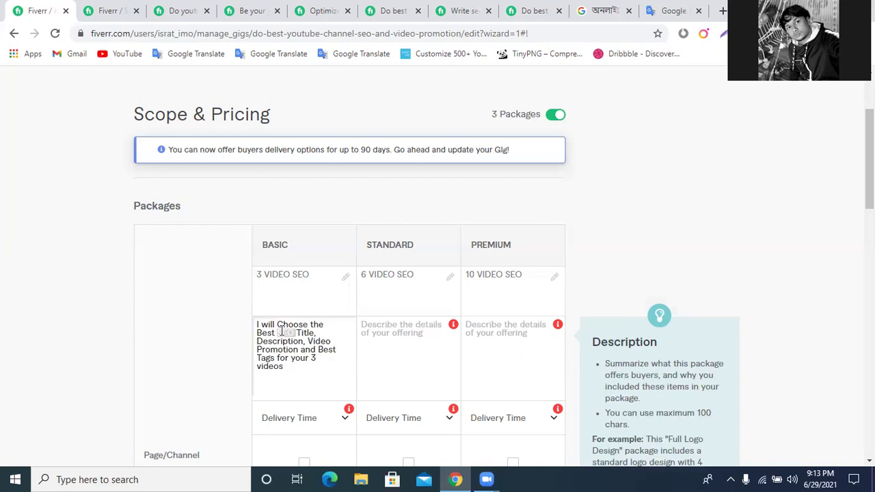
click(279, 333)
double_click(277, 341)
click(319, 344)
drag(312, 362, 318, 367)
triple_click(293, 342)
key(ctrl+c)
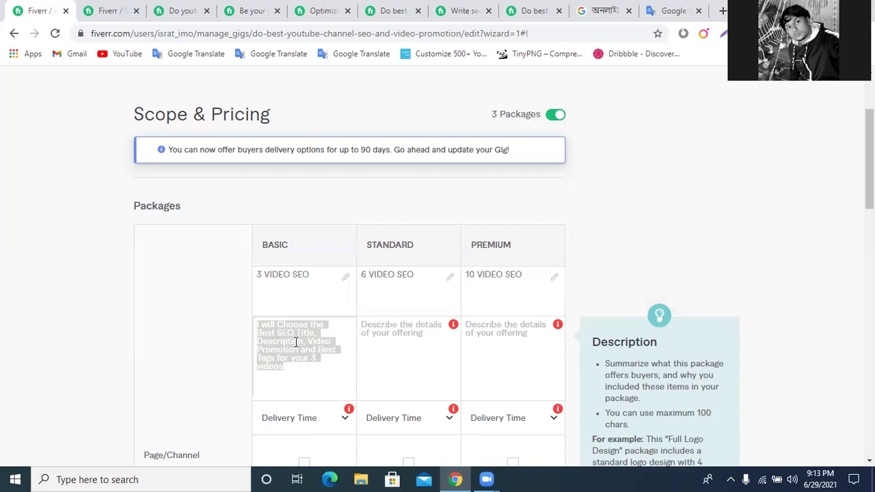
Step: Paste the Basic description into Standard and Premium, changing Standard's video count to 6
click(409, 348)
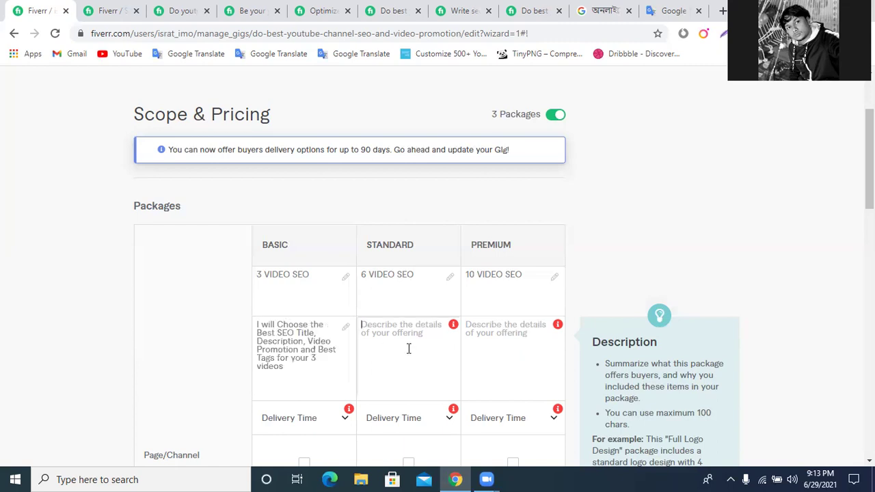
key(ctrl+v)
click(509, 342)
key(ctrl+v)
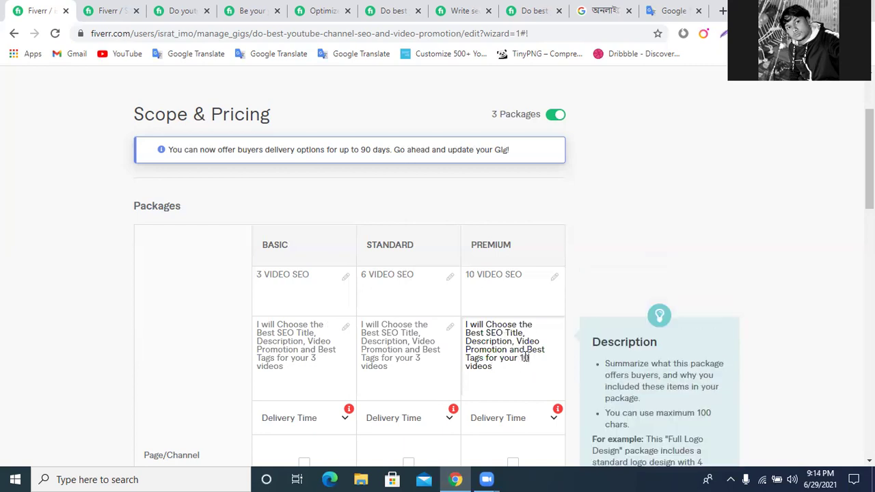
double_click(420, 358)
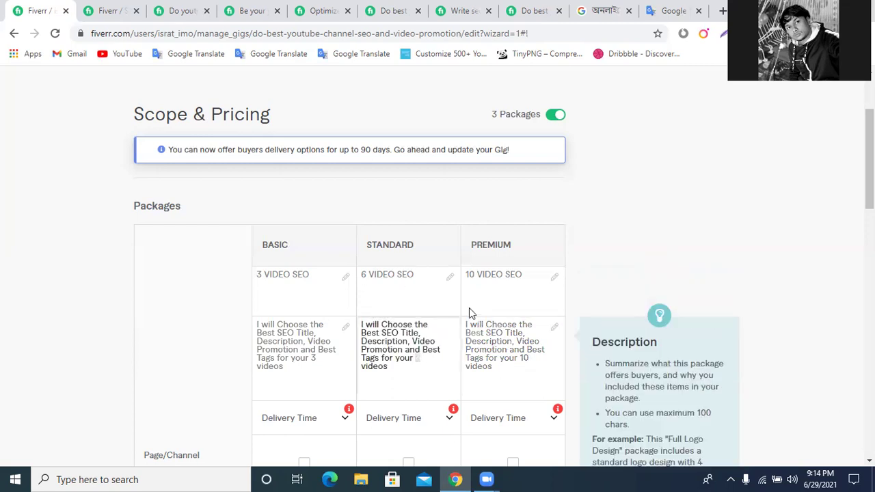
text(6)
scroll(600, 264, down, 2)
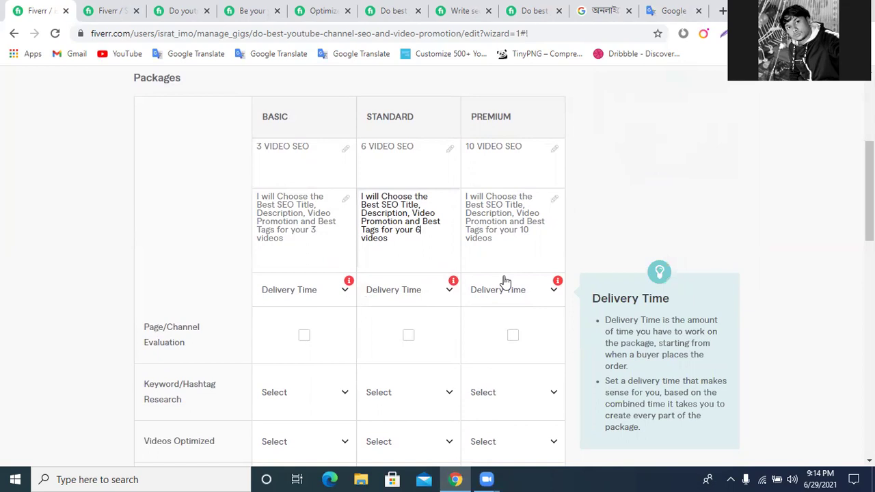
Step: Set initial delivery times of 2 days for Basic and 3 days for Standard
click(293, 290)
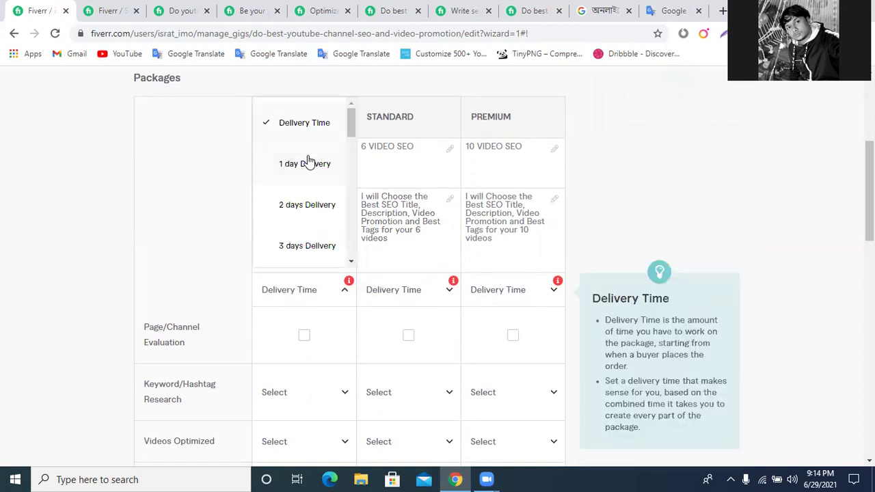
click(303, 246)
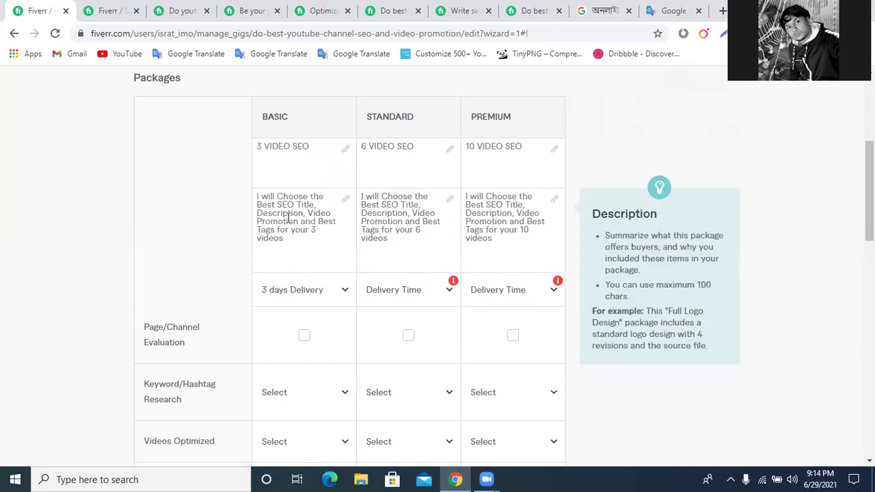
click(313, 232)
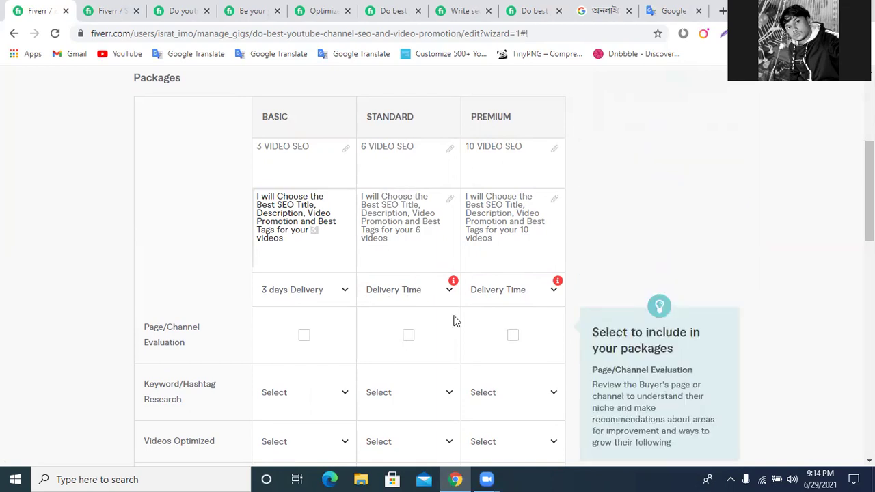
click(287, 294)
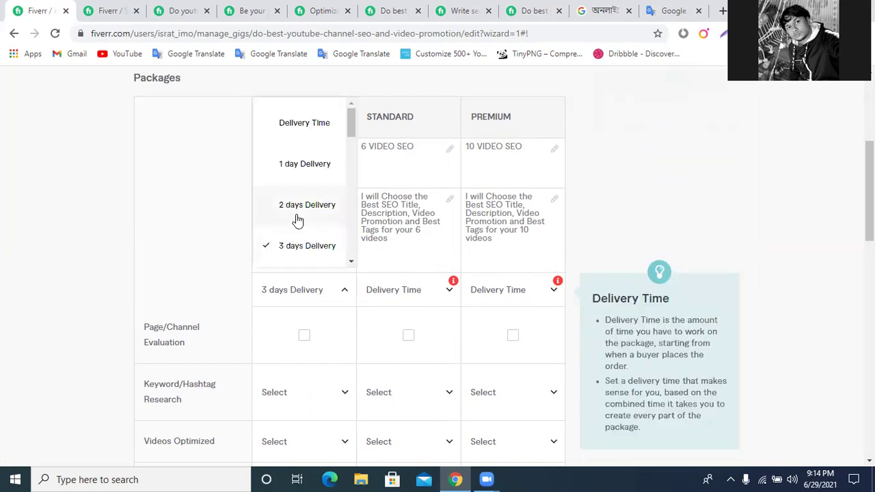
click(298, 205)
click(392, 291)
click(397, 247)
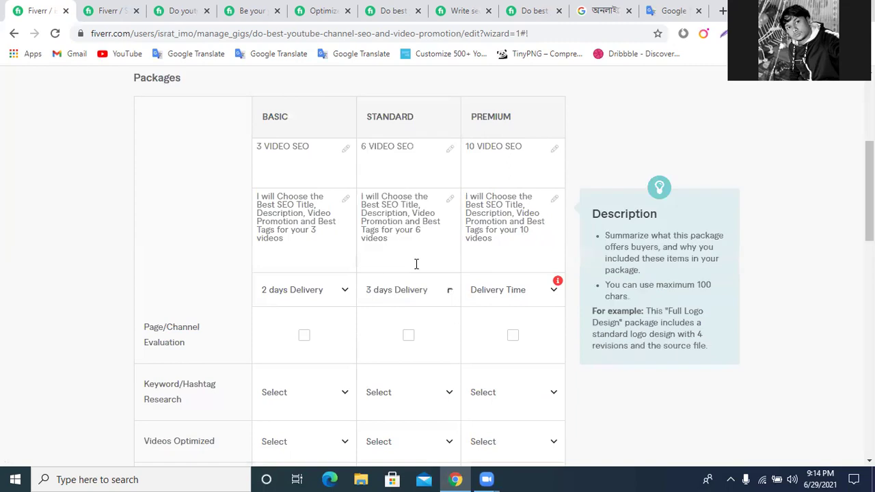
Step: Set Premium delivery to 7 days, then change Standard to 5 days and Basic to 3 days
click(504, 295)
scroll(496, 225, down, 2)
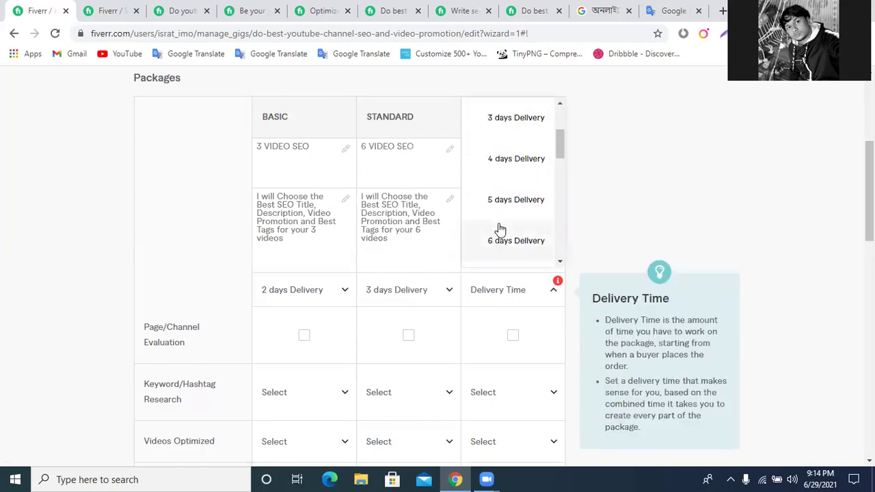
scroll(502, 224, down, 2)
click(505, 218)
click(430, 290)
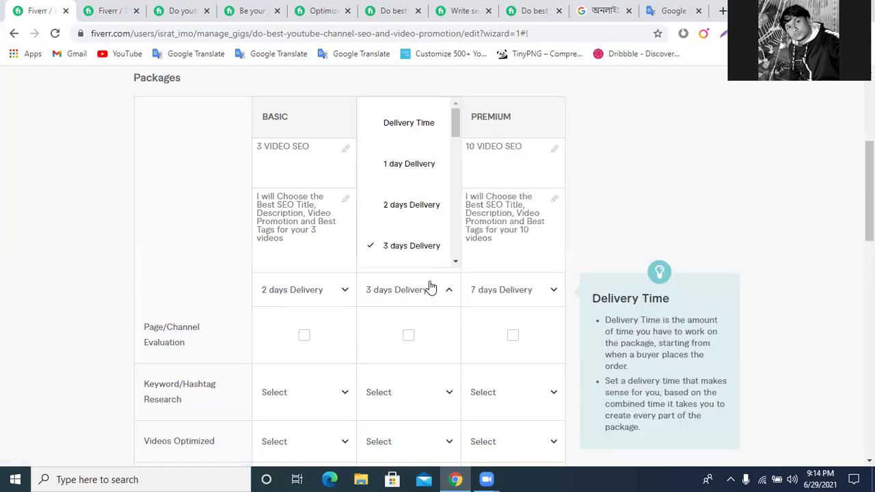
scroll(412, 242, down, 2)
click(404, 261)
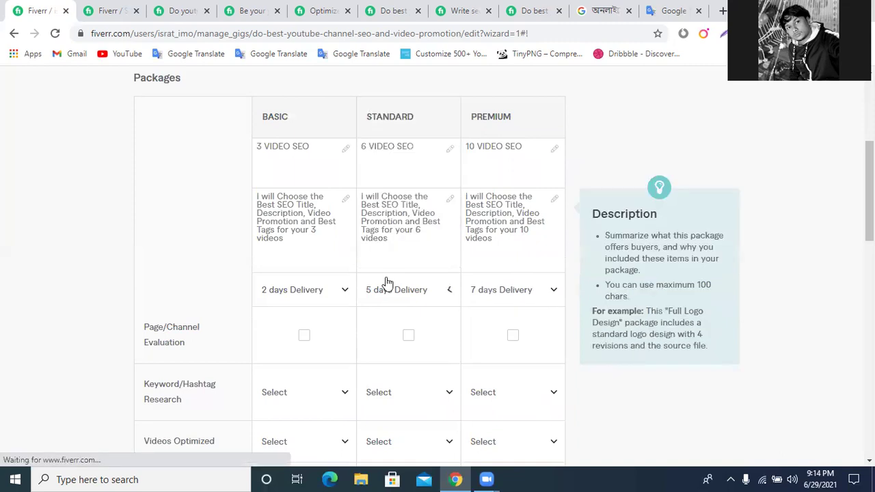
click(294, 292)
click(301, 243)
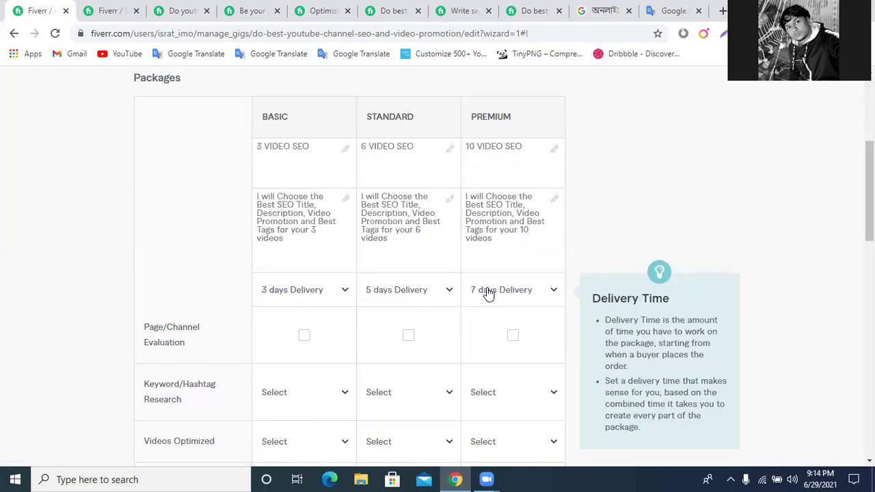
scroll(488, 293, down, 1)
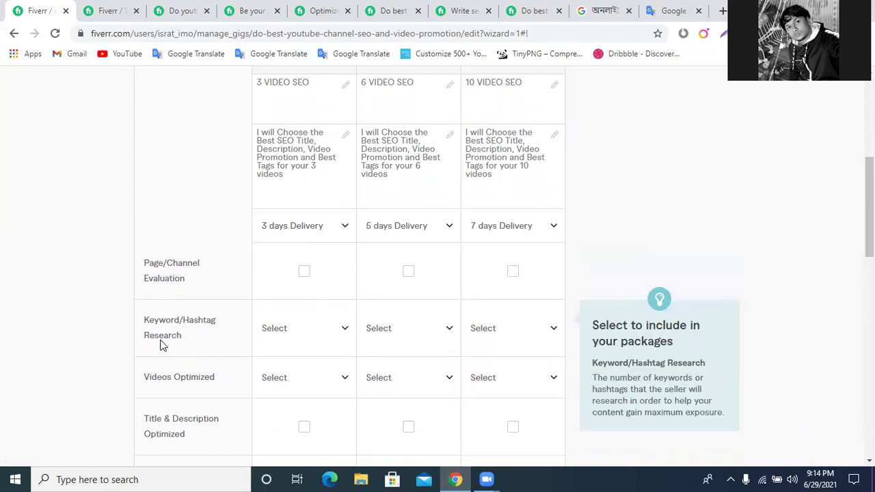
Step: Fill in the package Price fields, entering 20 for Standard and Premium
scroll(375, 328, down, 1)
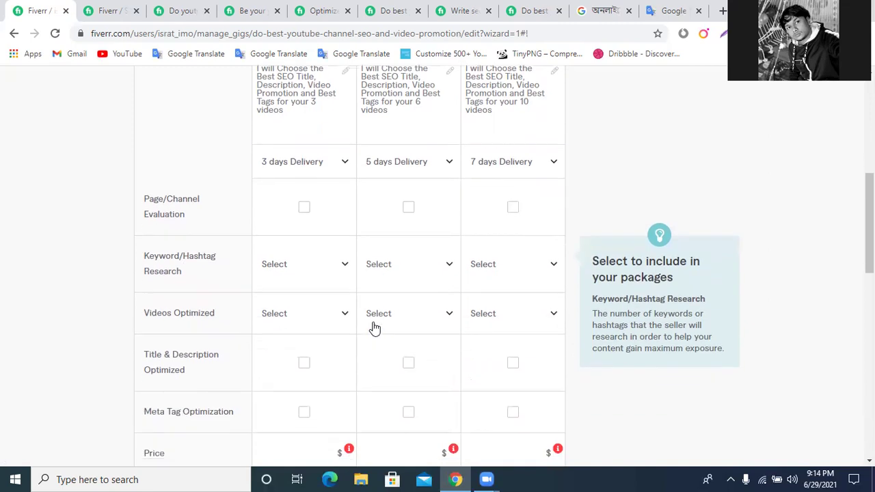
scroll(374, 325, down, 2)
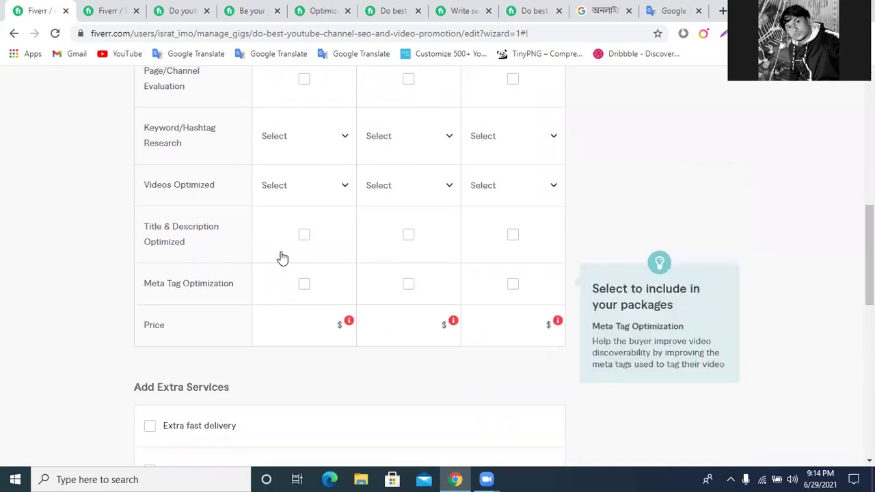
scroll(352, 308, up, 1)
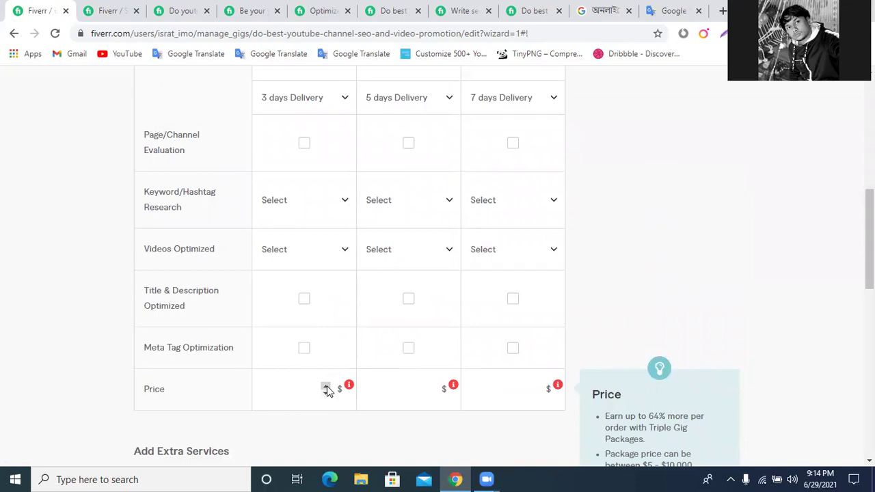
click(326, 387)
click(431, 387)
text(20)
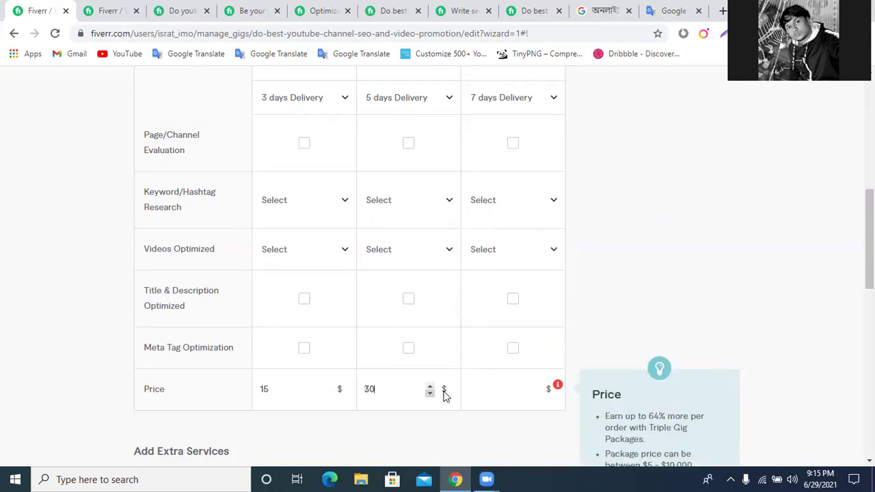
click(534, 390)
text(20)
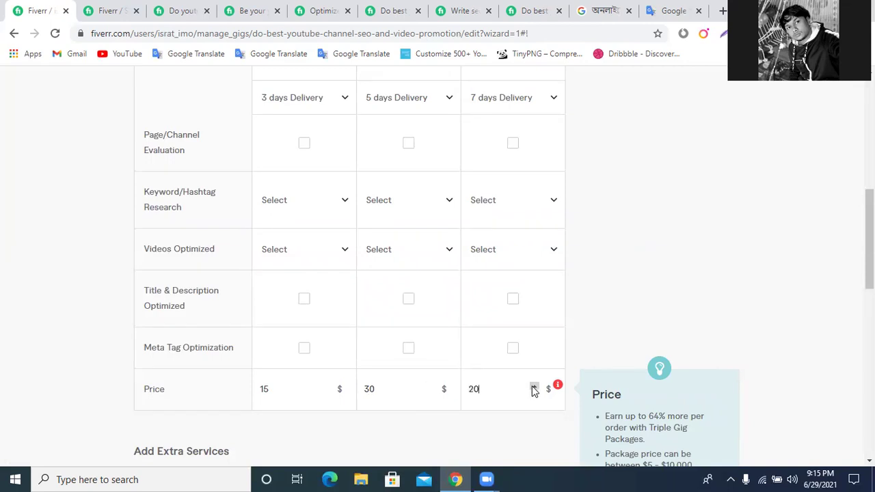
Step: Adjust the Premium price with the spinner arrows to $55
click(534, 390)
click(534, 389)
click(533, 390)
click(534, 387)
click(534, 393)
scroll(489, 345, up, 1)
scroll(494, 341, up, 2)
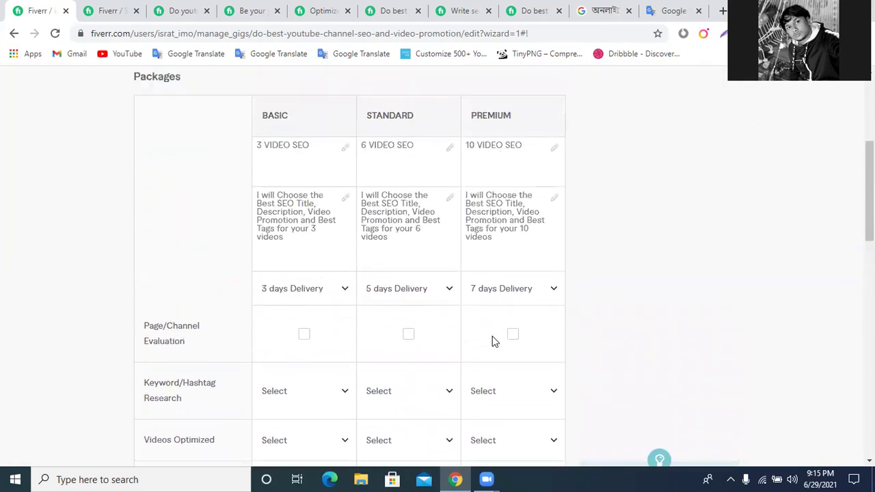
scroll(419, 332, down, 2)
click(287, 273)
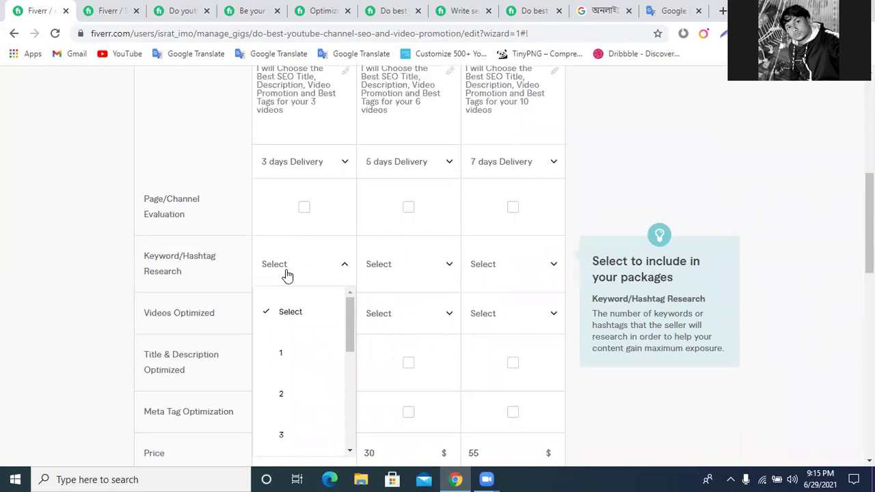
click(287, 273)
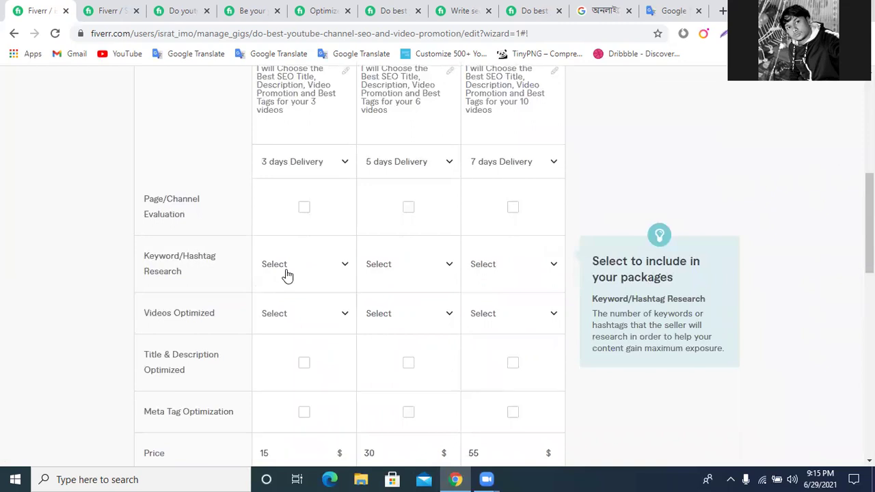
click(287, 274)
scroll(284, 280, down, 2)
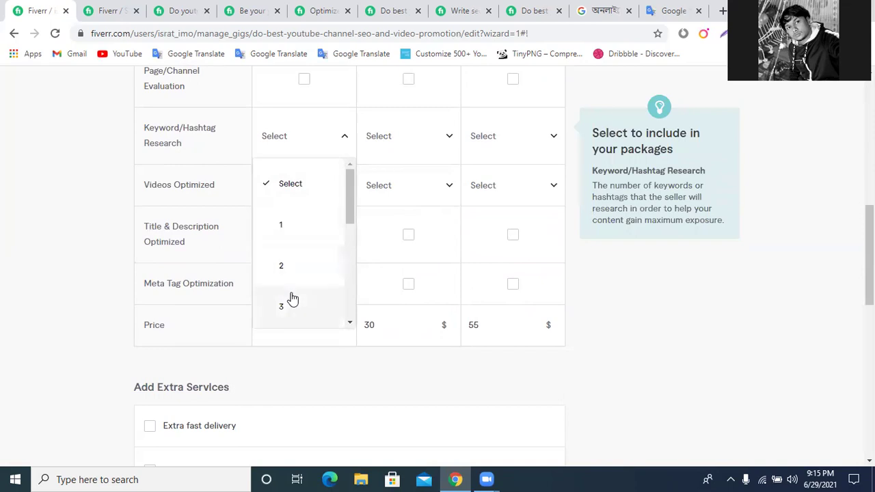
scroll(290, 294, down, 1)
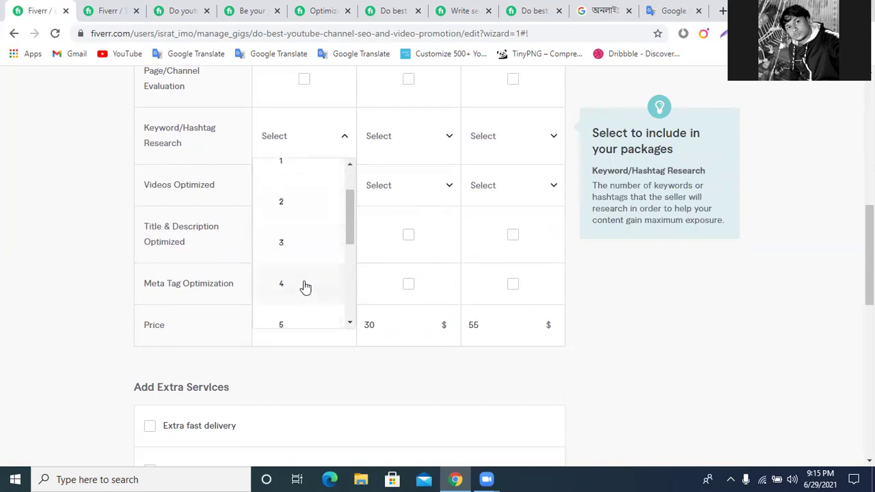
scroll(306, 287, down, 1)
click(305, 255)
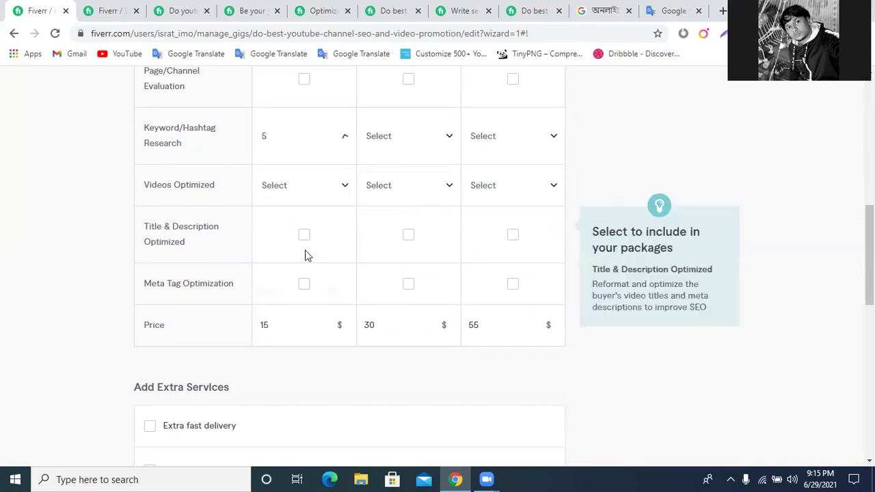
click(428, 162)
scroll(414, 277, down, 3)
scroll(399, 299, down, 1)
click(397, 300)
click(504, 140)
scroll(504, 292, down, 3)
scroll(505, 295, down, 2)
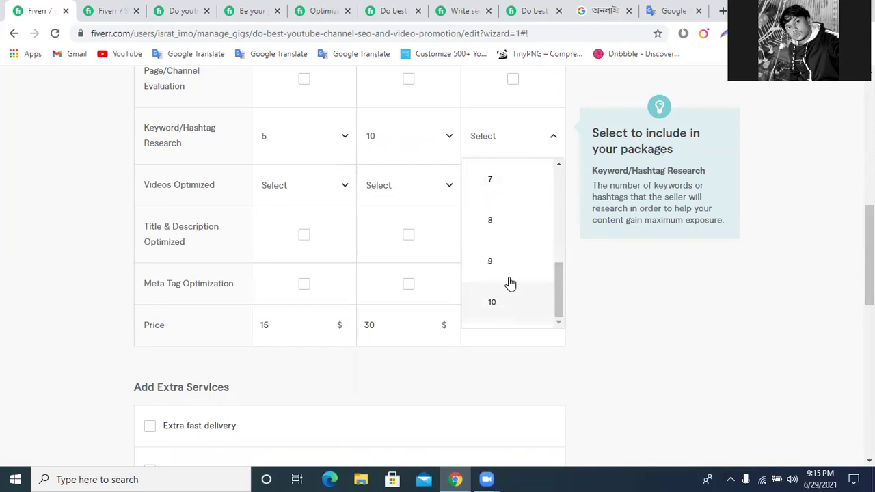
scroll(510, 282, down, 3)
scroll(529, 298, up, 4)
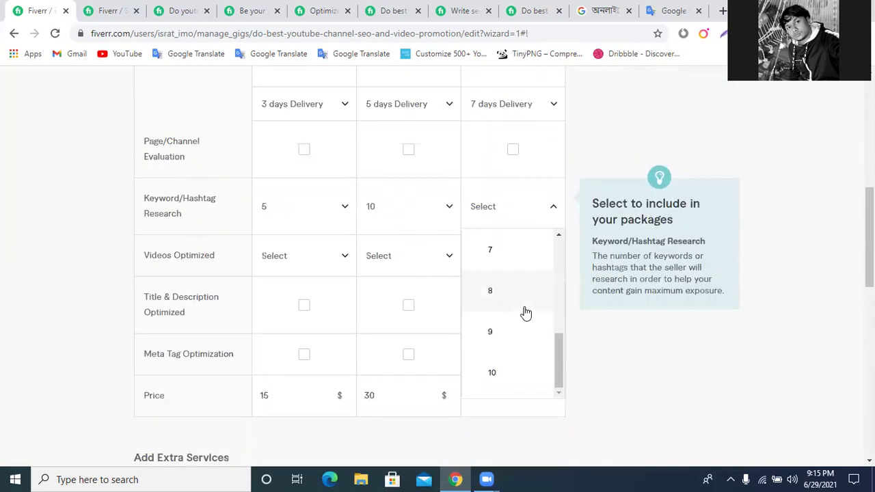
scroll(520, 304, down, 1)
click(504, 305)
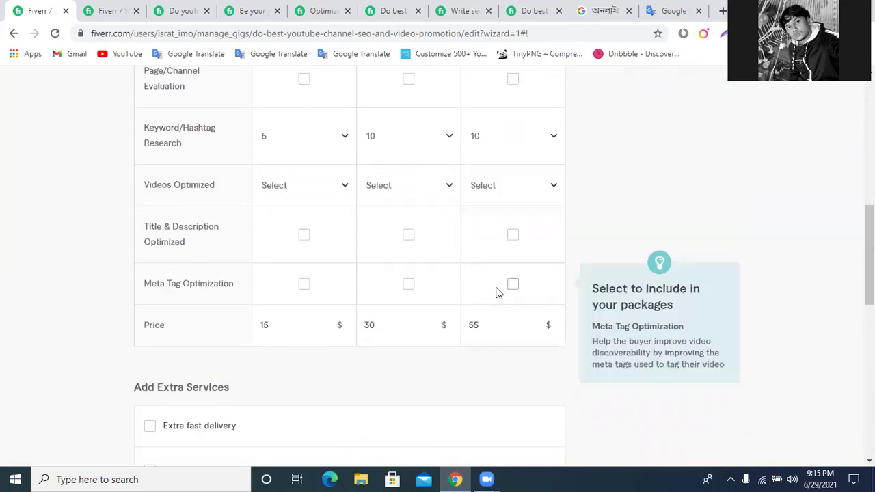
click(387, 136)
scroll(411, 267, down, 2)
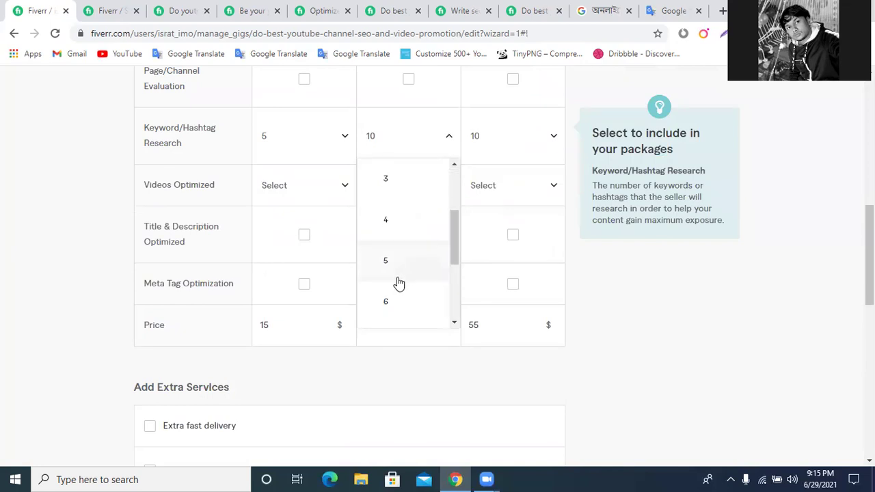
scroll(399, 283, down, 2)
click(397, 289)
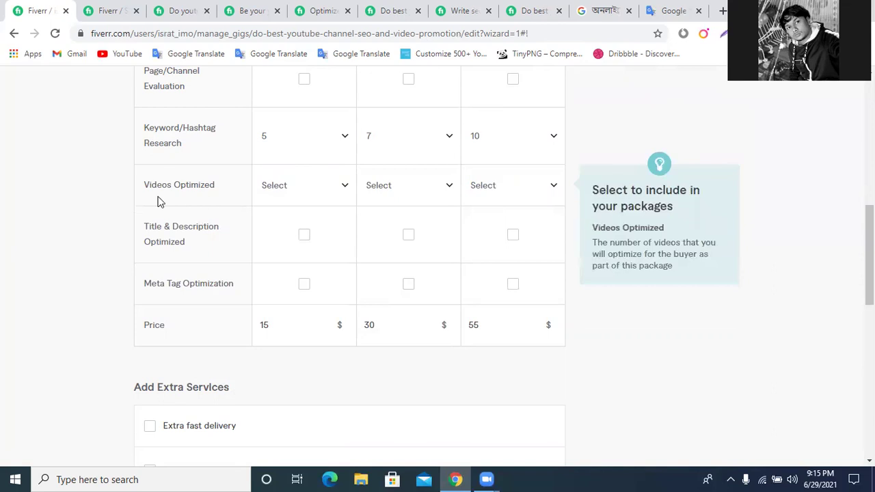
click(301, 194)
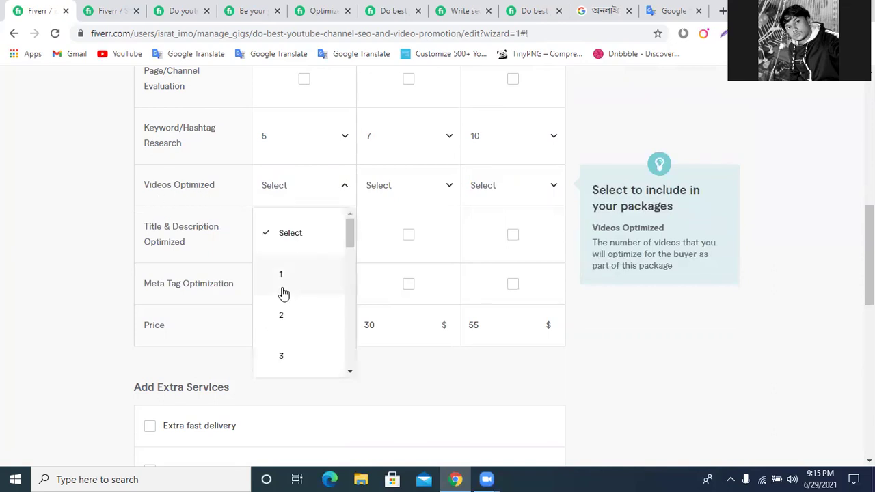
scroll(283, 295, down, 7)
scroll(285, 293, up, 7)
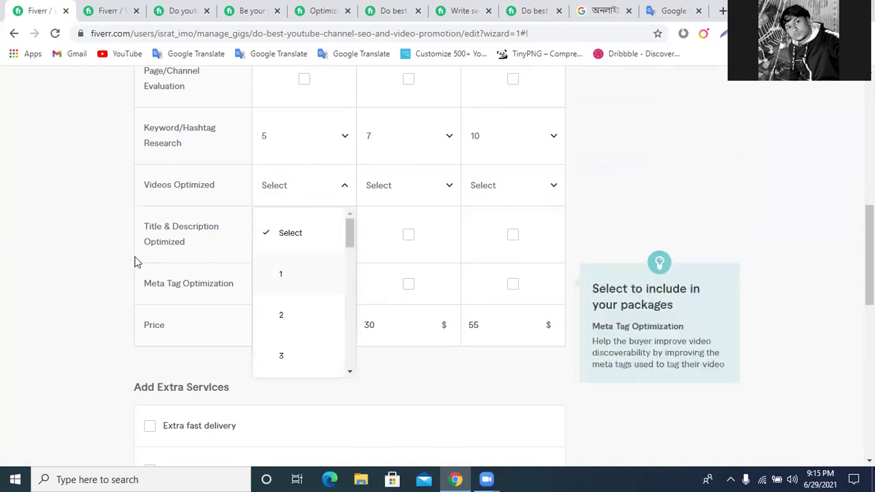
click(65, 222)
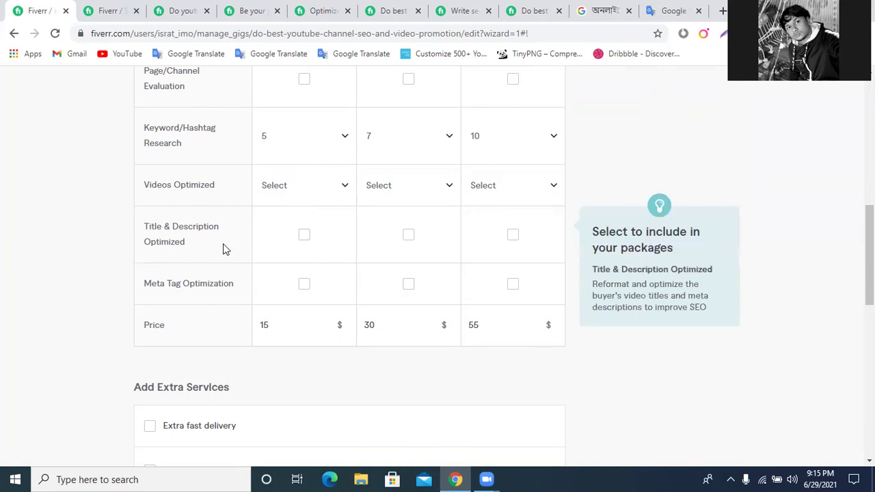
Step: Tick Title & Description and Meta Tag Optimization in all three packages
click(304, 235)
click(408, 235)
click(513, 235)
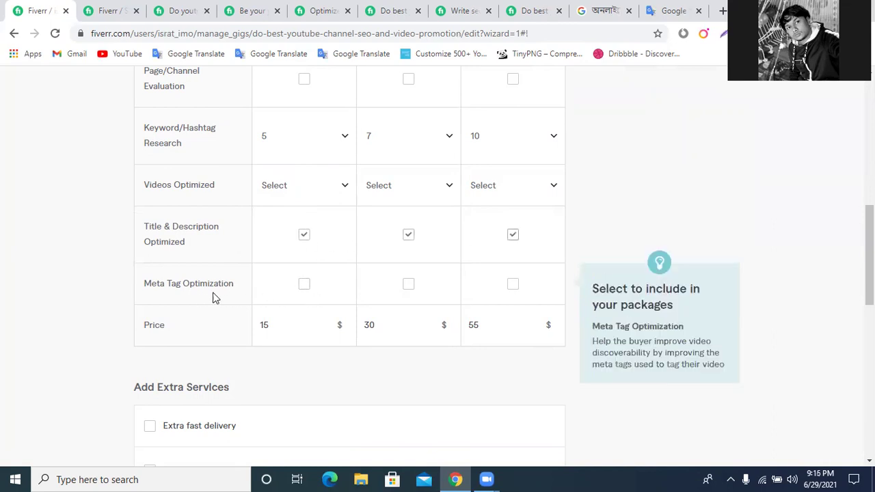
click(305, 286)
click(409, 286)
click(514, 285)
Step: Untick Title & Description and Meta Tag Optimization again in the 3-day, 5-day and 7-day packages
scroll(523, 290, up, 1)
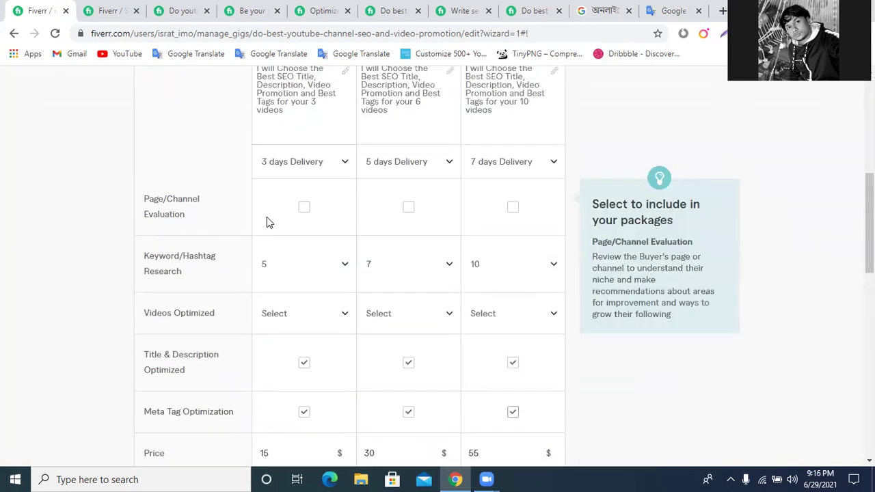
scroll(465, 205, up, 2)
scroll(470, 239, down, 7)
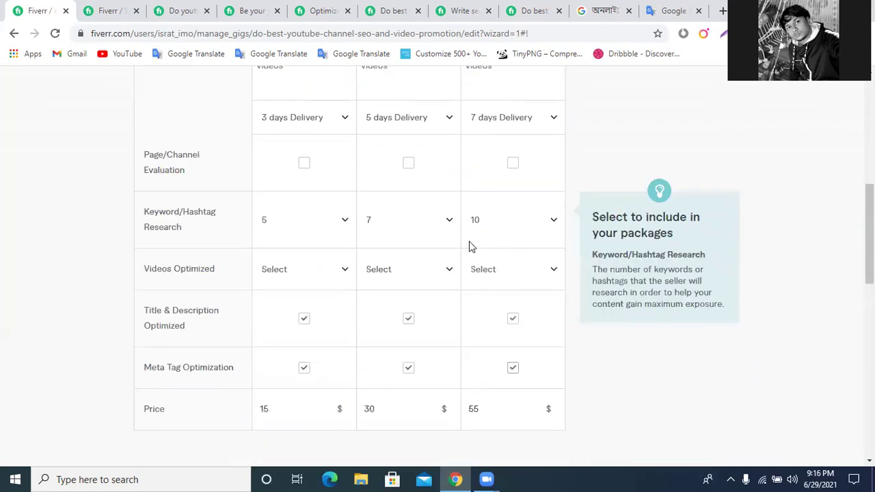
scroll(501, 256, up, 2)
scroll(340, 201, down, 5)
scroll(437, 219, up, 8)
scroll(301, 240, up, 1)
scroll(340, 242, down, 1)
click(513, 347)
click(512, 299)
click(408, 299)
click(408, 347)
click(305, 347)
click(304, 299)
Step: Set Keyword/Hashtag Research back to Select in the 3-day, 5-day and 7-day packages
scroll(335, 301, up, 1)
scroll(410, 249, up, 2)
scroll(396, 239, down, 2)
click(300, 210)
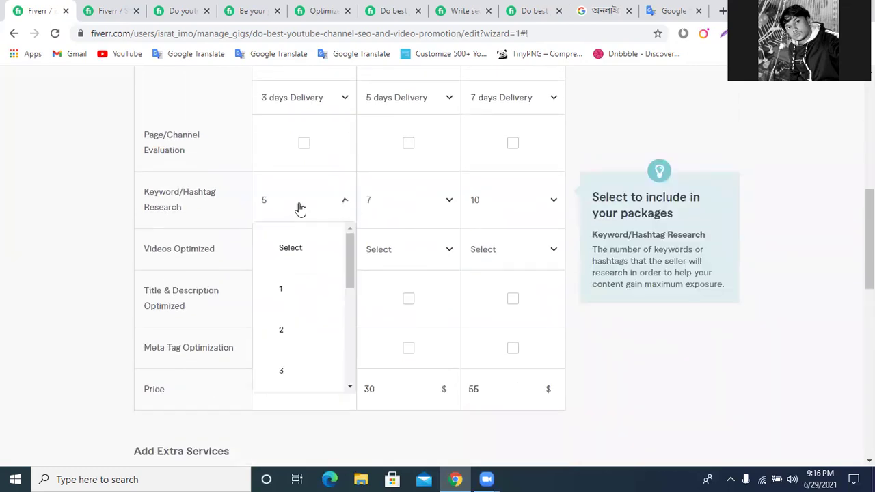
click(303, 248)
click(429, 200)
click(396, 250)
click(508, 219)
click(494, 247)
scroll(488, 258, down, 5)
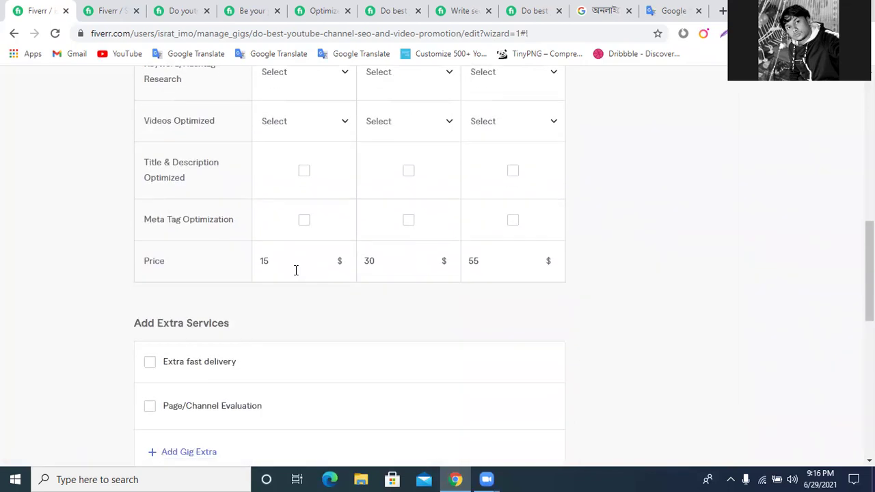
Step: Save the $15/$30/$55 pricing and go to the Description & FAQ step's empty description box
click(542, 342)
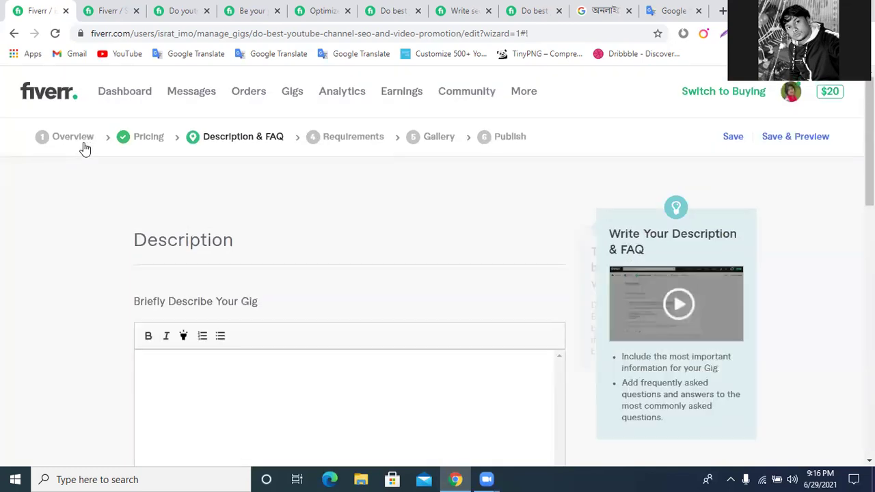
click(86, 140)
click(191, 140)
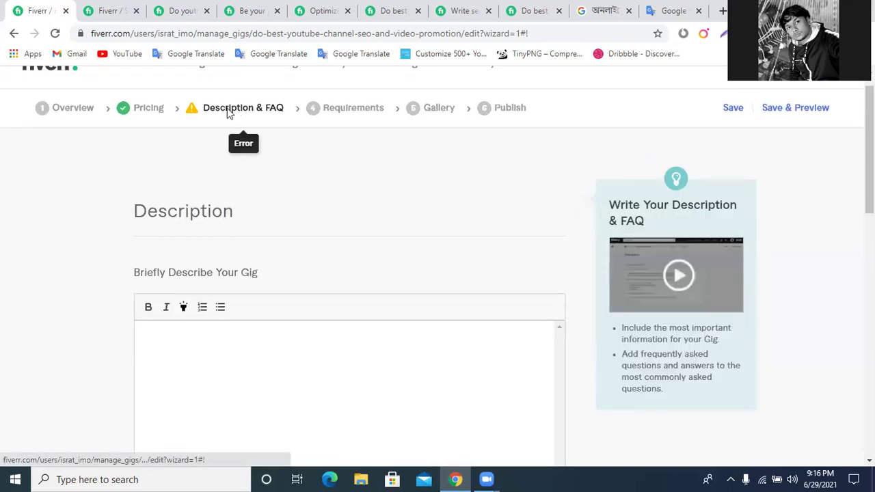
click(314, 325)
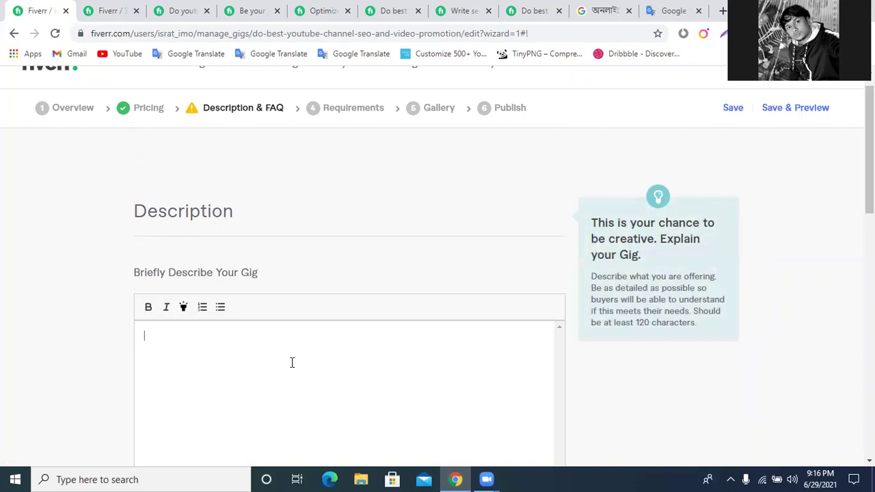
click(1, 4)
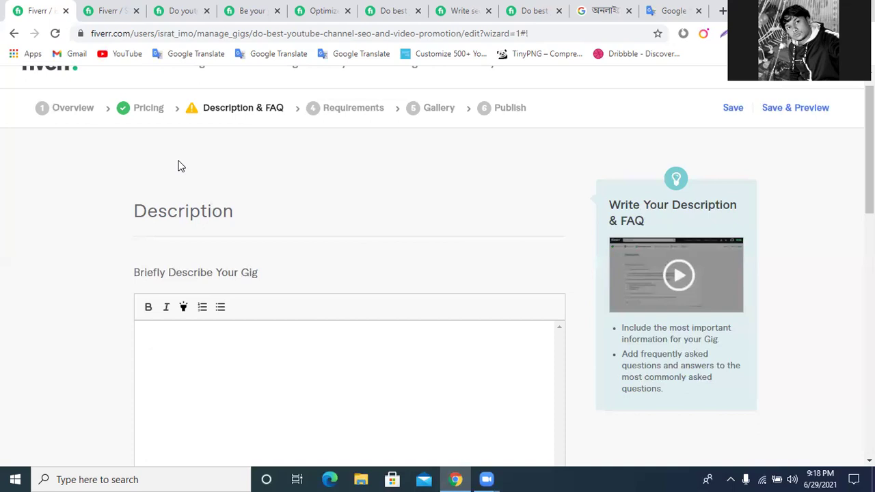
Step: Select all the Bengali description text in Google Input Tools, then return to the Fiverr editor tab
click(578, 8)
drag(374, 305, 131, 199)
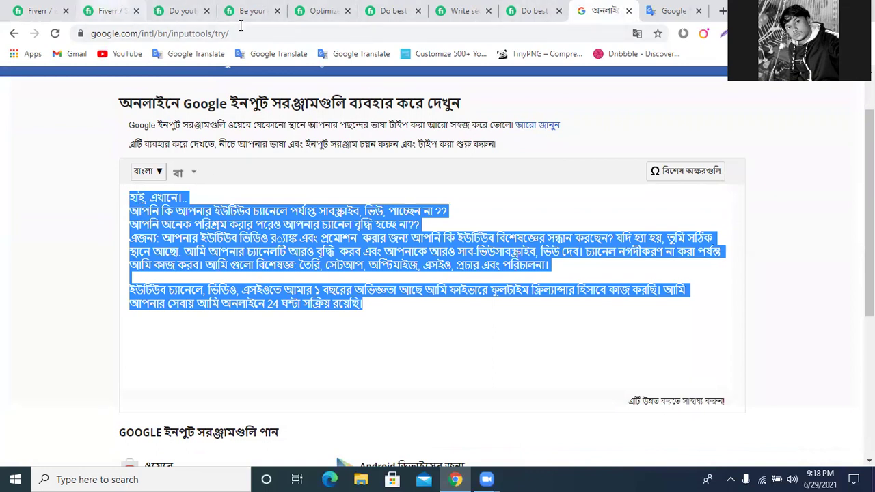
click(108, 10)
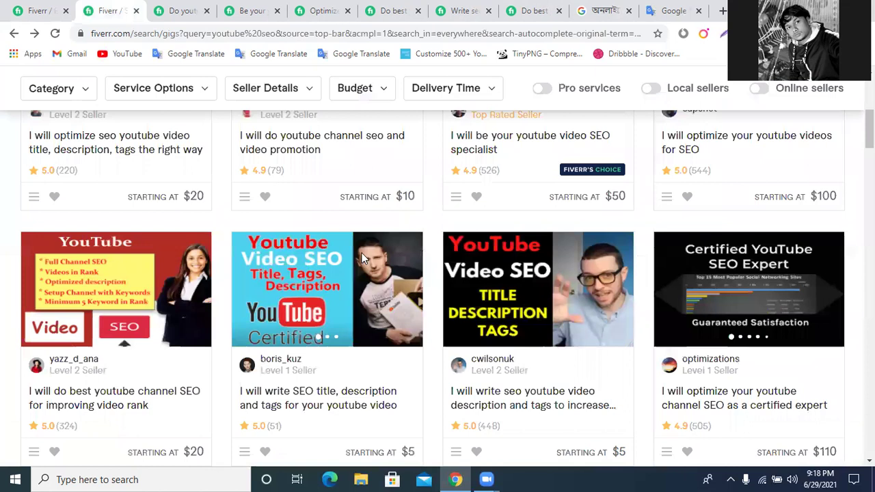
key(ctrl+shift+Tab)
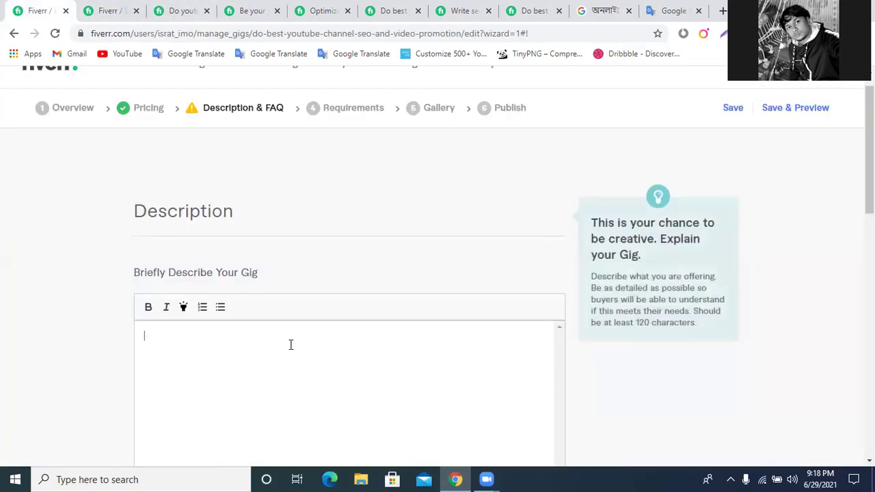
Step: Paste the Bengali gig description into the empty description box
click(317, 342)
key(ctrl+v)
scroll(523, 322, down, 3)
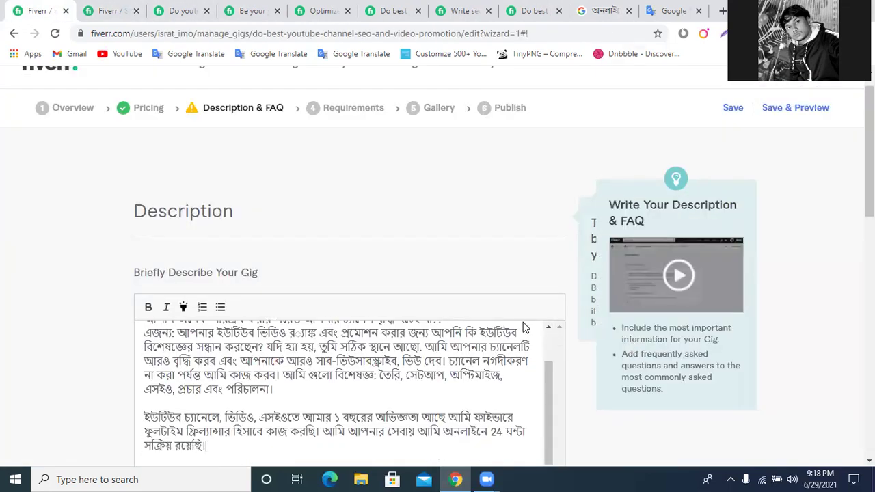
scroll(285, 315, up, 2)
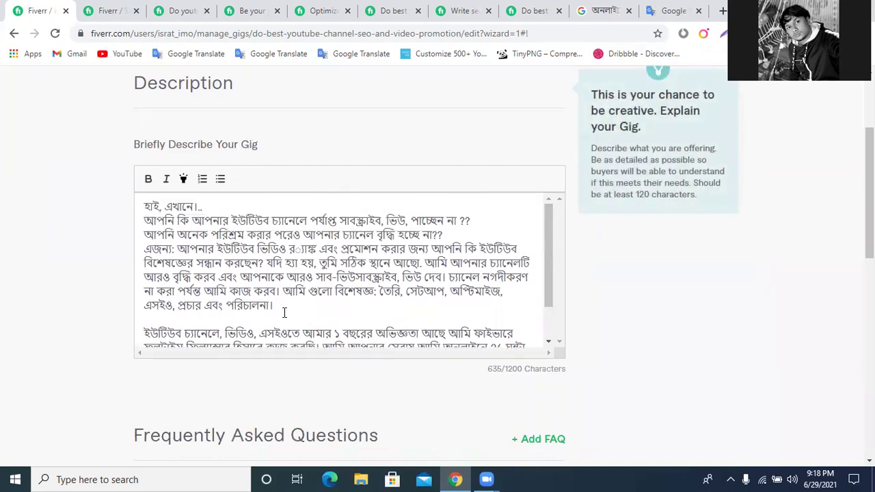
Step: Replace the Bengali greeting on the first line with 'Hi There/'
triple_click(136, 216)
text(T)
key(BackSpace)
text(Hi)
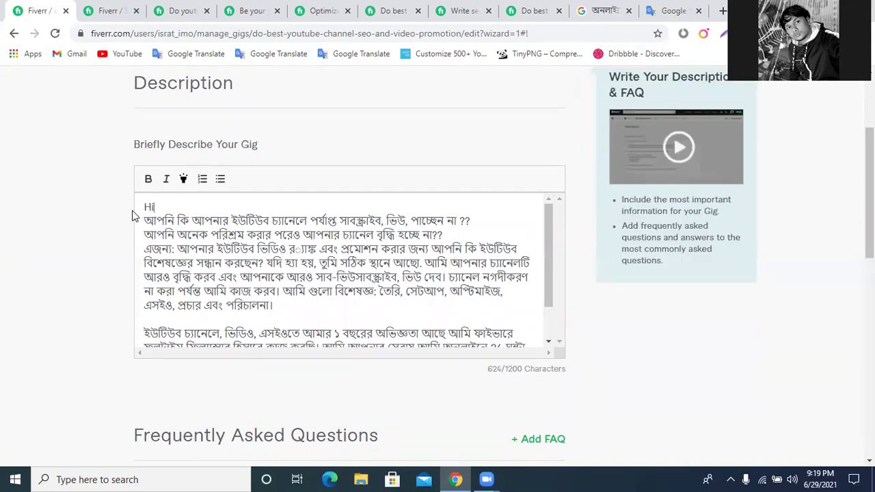
text( There/)
Step: Select portions of the second and third description lines to review them
click(178, 219)
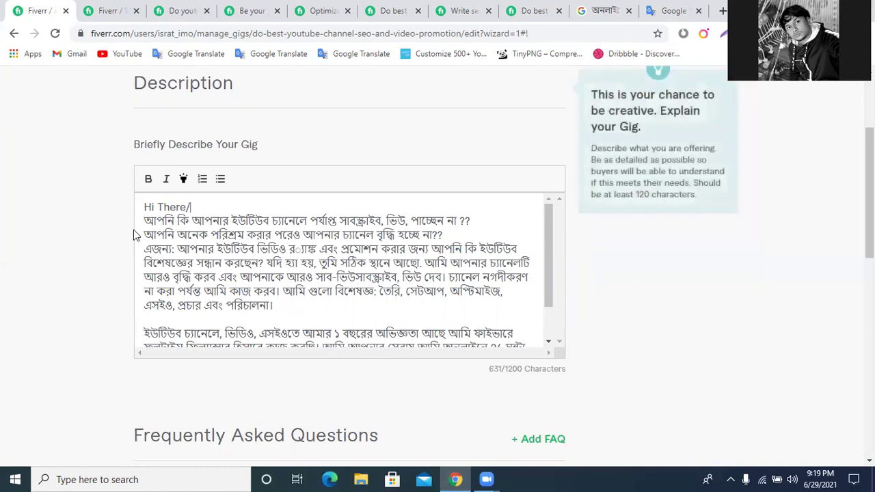
drag(492, 216, 242, 228)
drag(167, 225, 149, 223)
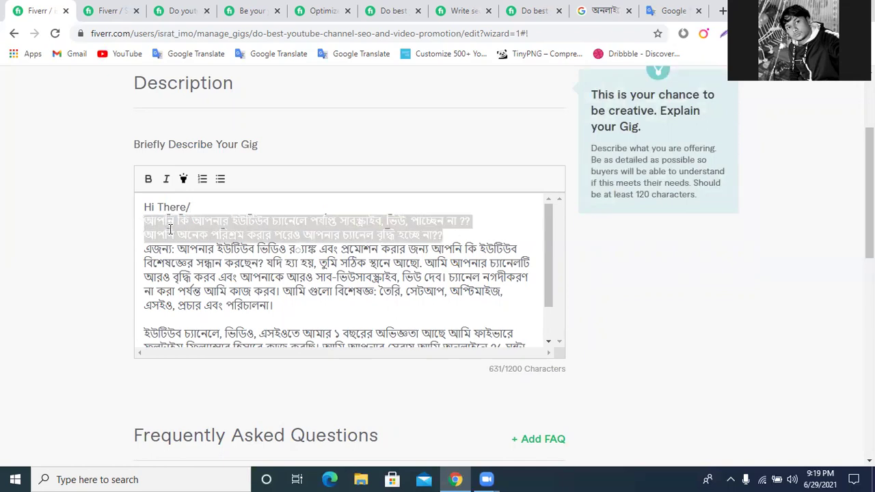
click(187, 229)
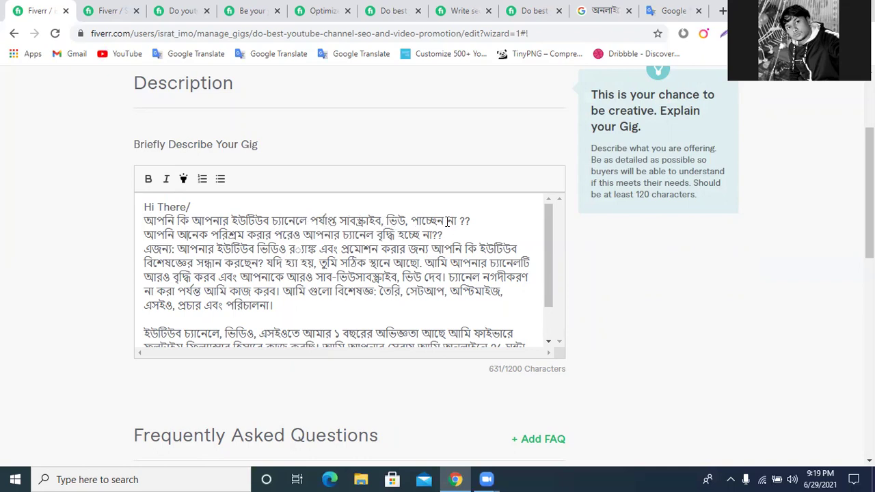
drag(473, 221, 147, 222)
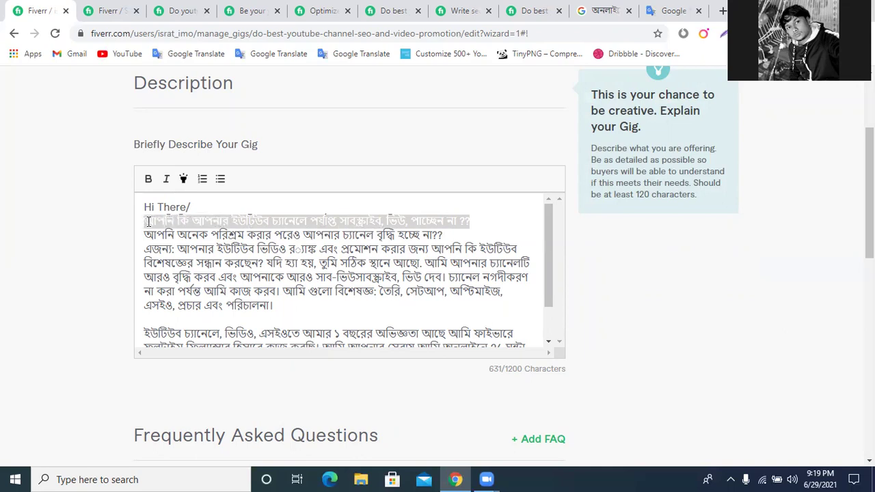
click(205, 228)
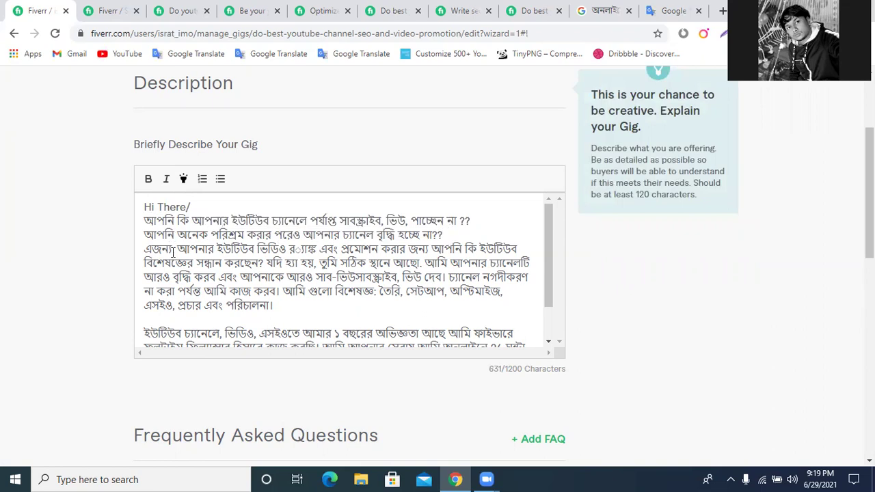
drag(176, 249, 138, 249)
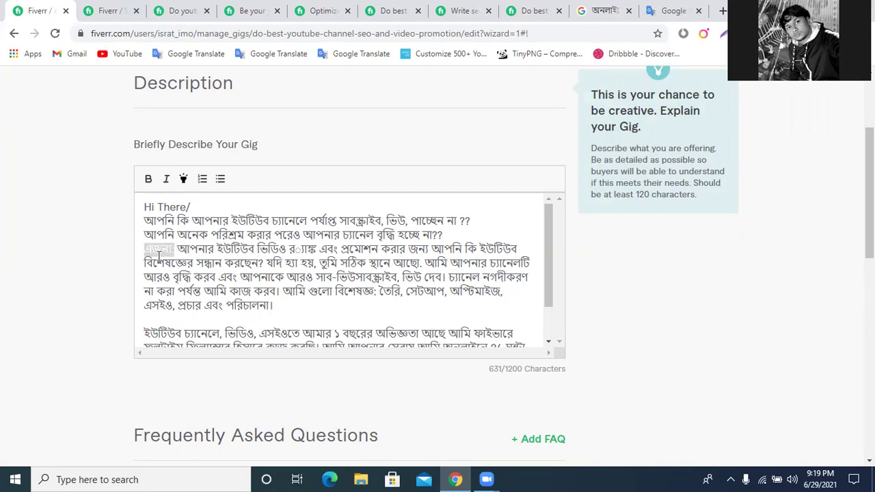